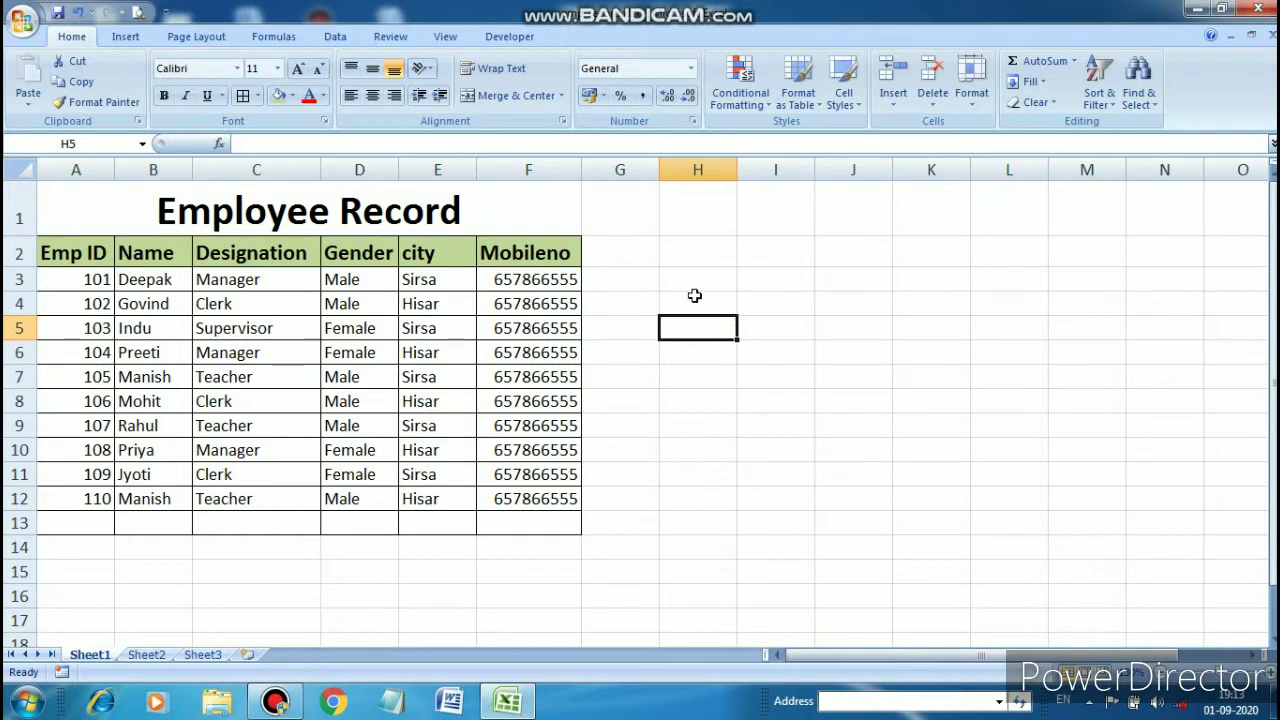
# Step: Enter =VLOOKUP(101,A2:F12,2,0) in cell H5 to return the matching employee's name
pyautogui.click(694, 330)
pyautogui.write('=')
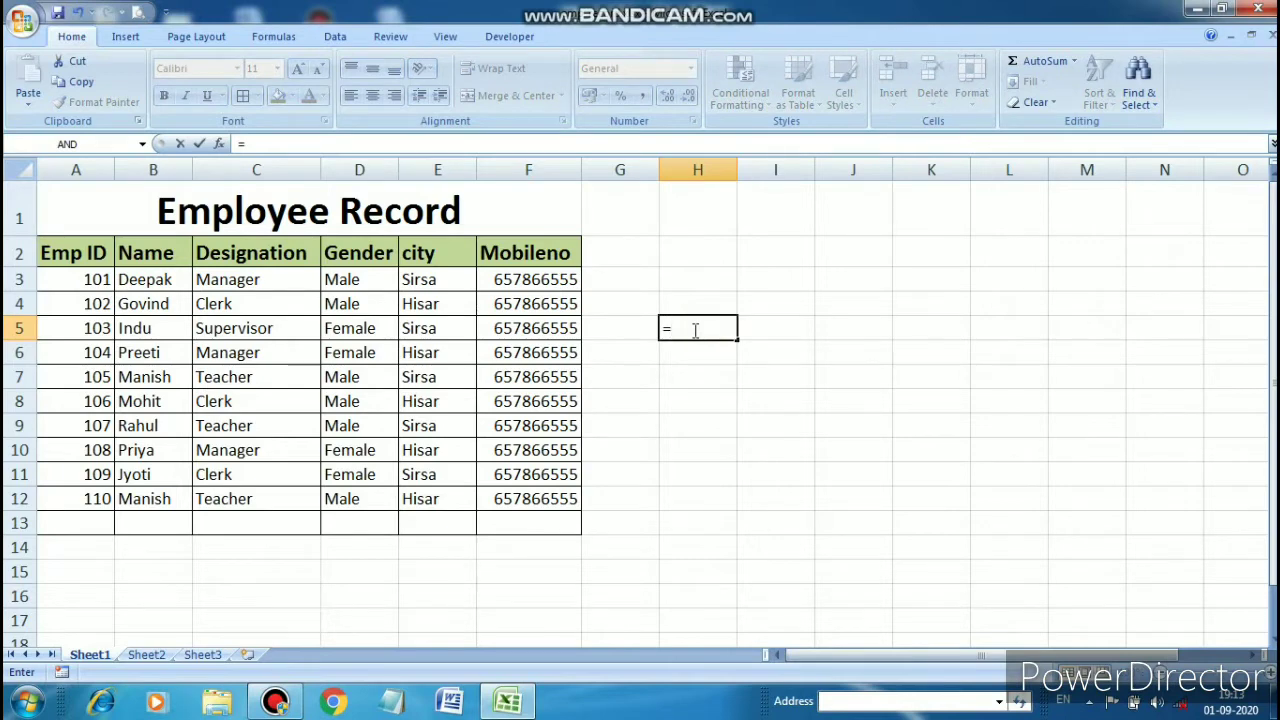
pyautogui.write('vloo')
pyautogui.press('Tab')
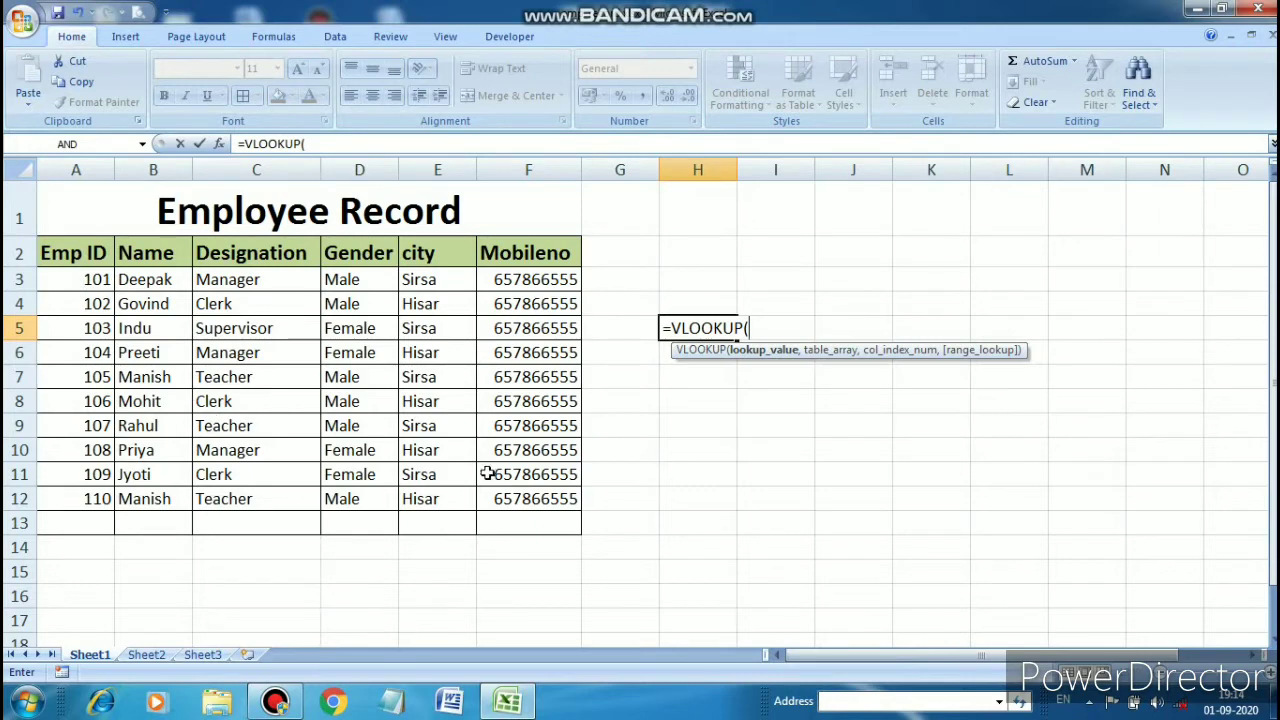
pyautogui.write('01,')
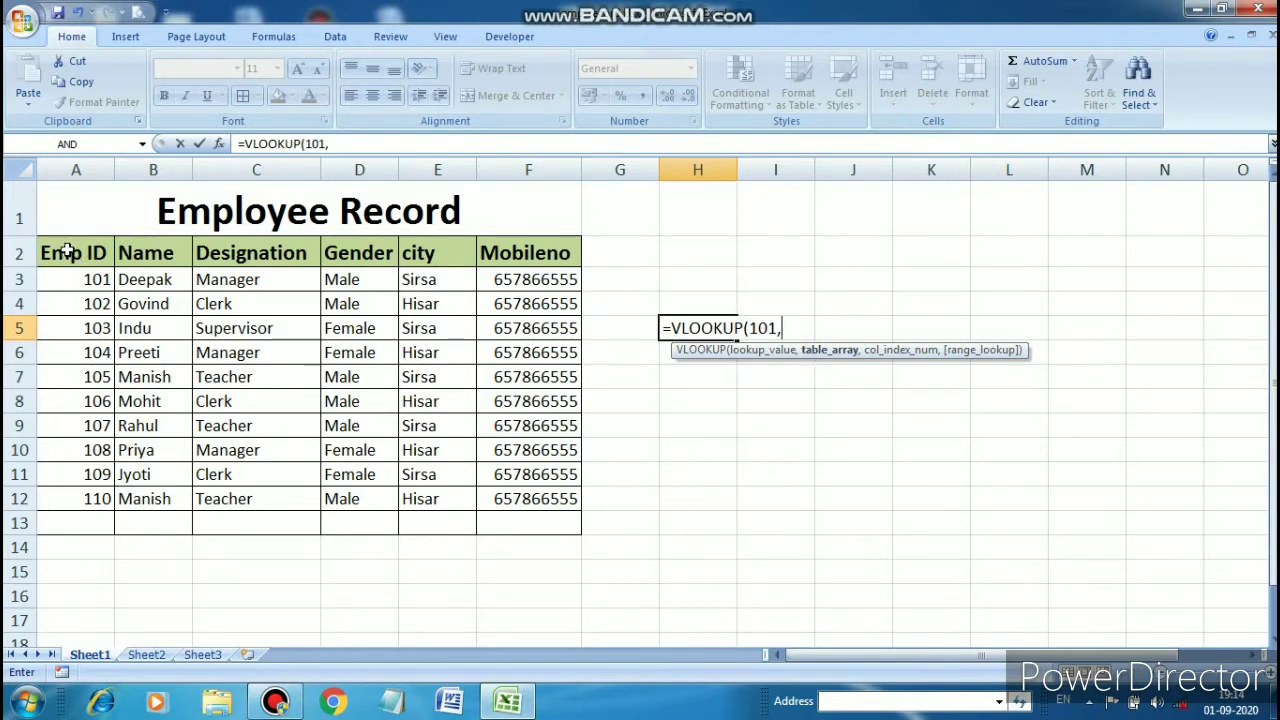
pyautogui.moveTo(67, 252); pyautogui.dragTo(481, 492)
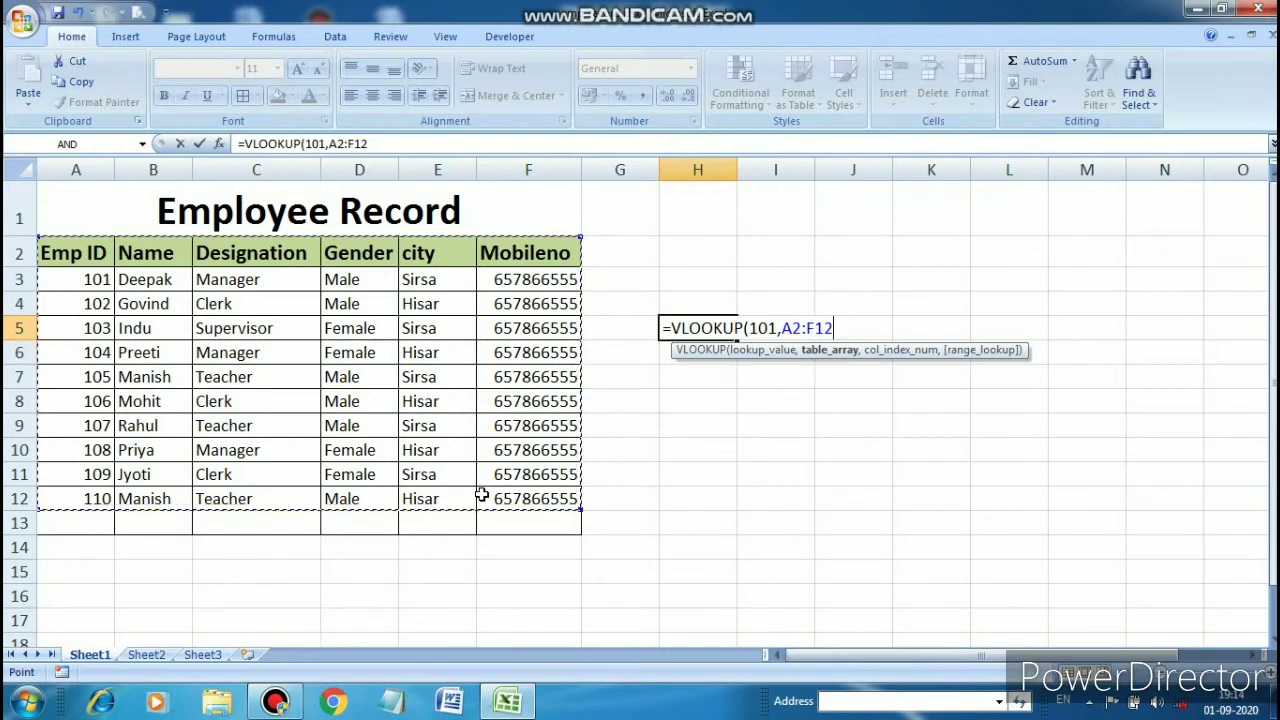
pyautogui.write(',')
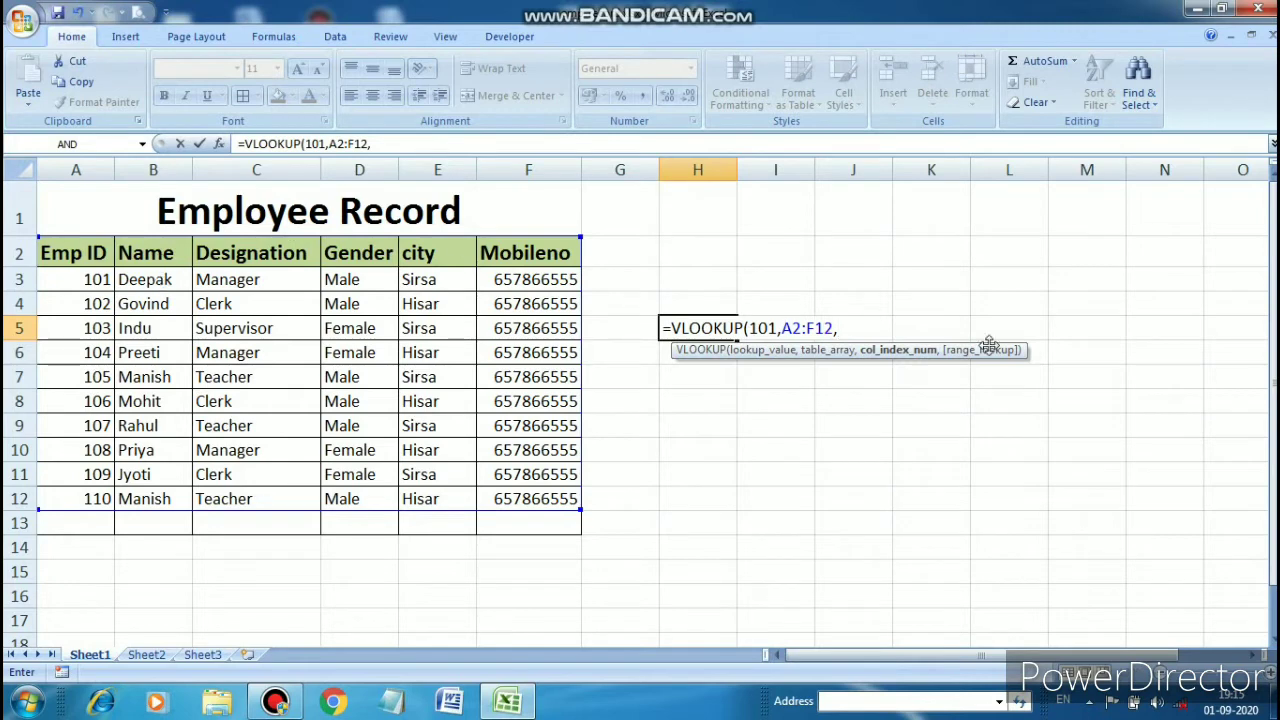
pyautogui.write('2,')
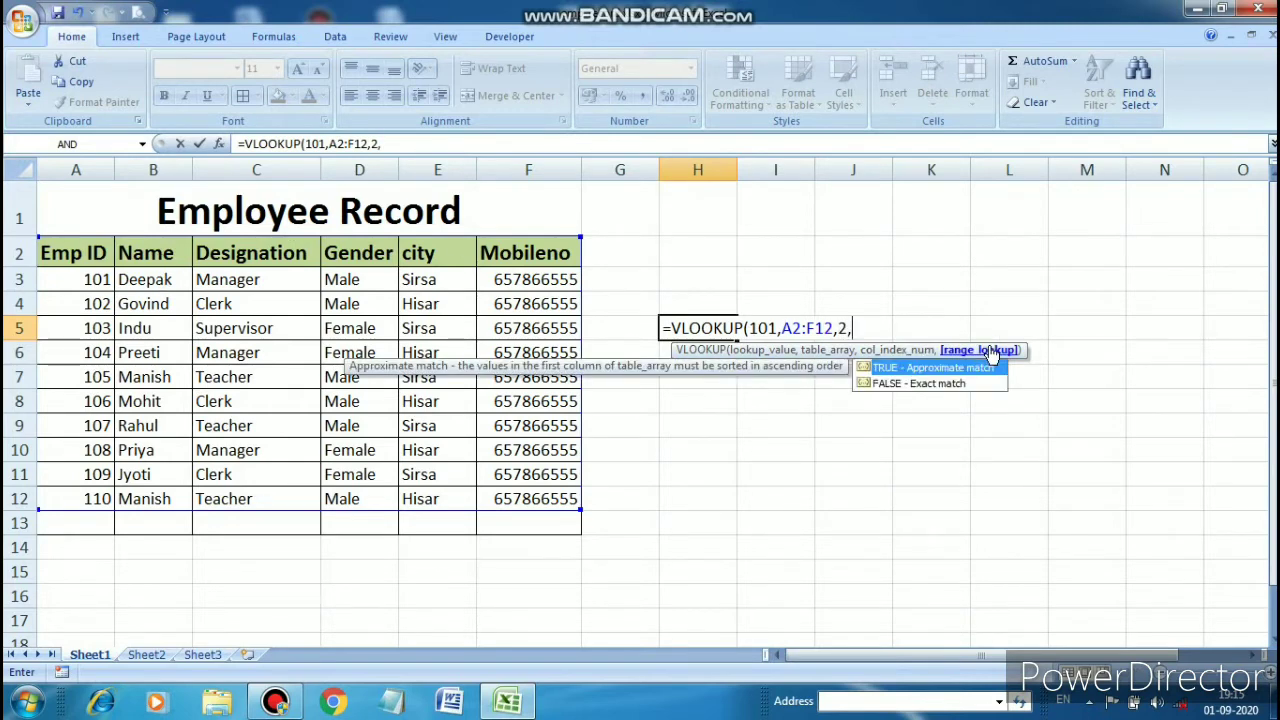
pyautogui.write('0)')
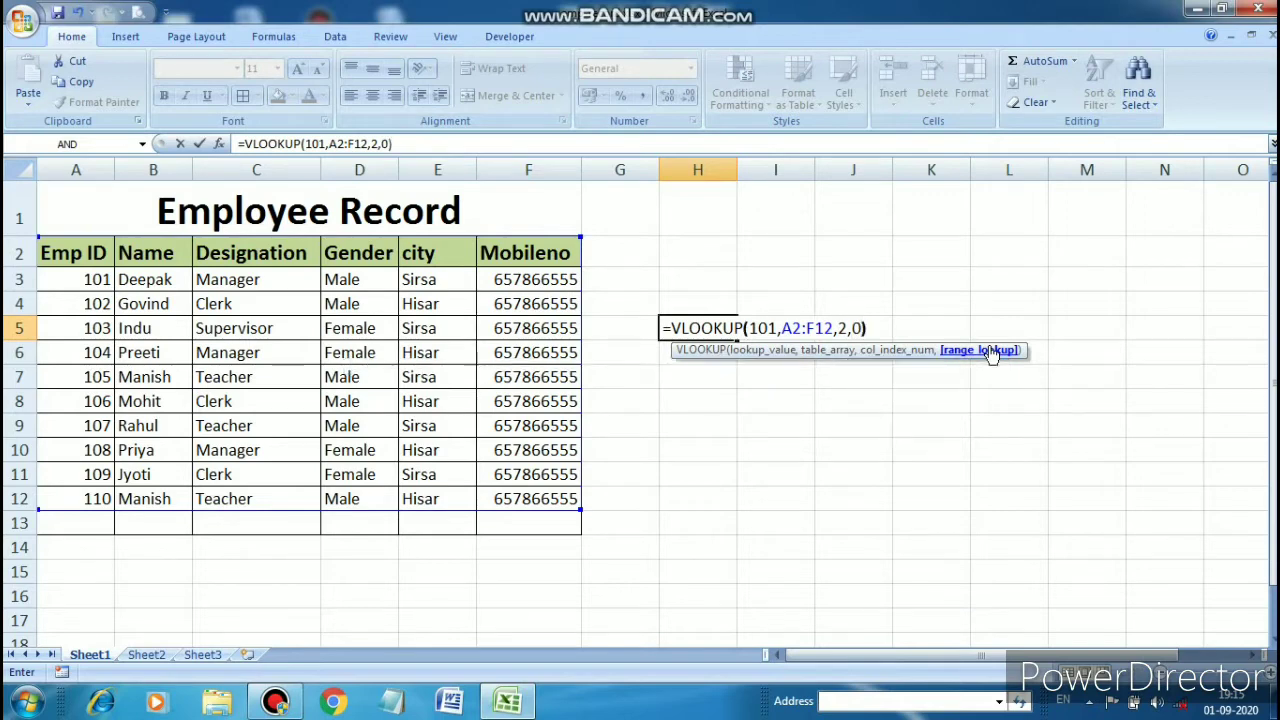
pyautogui.press('Return')
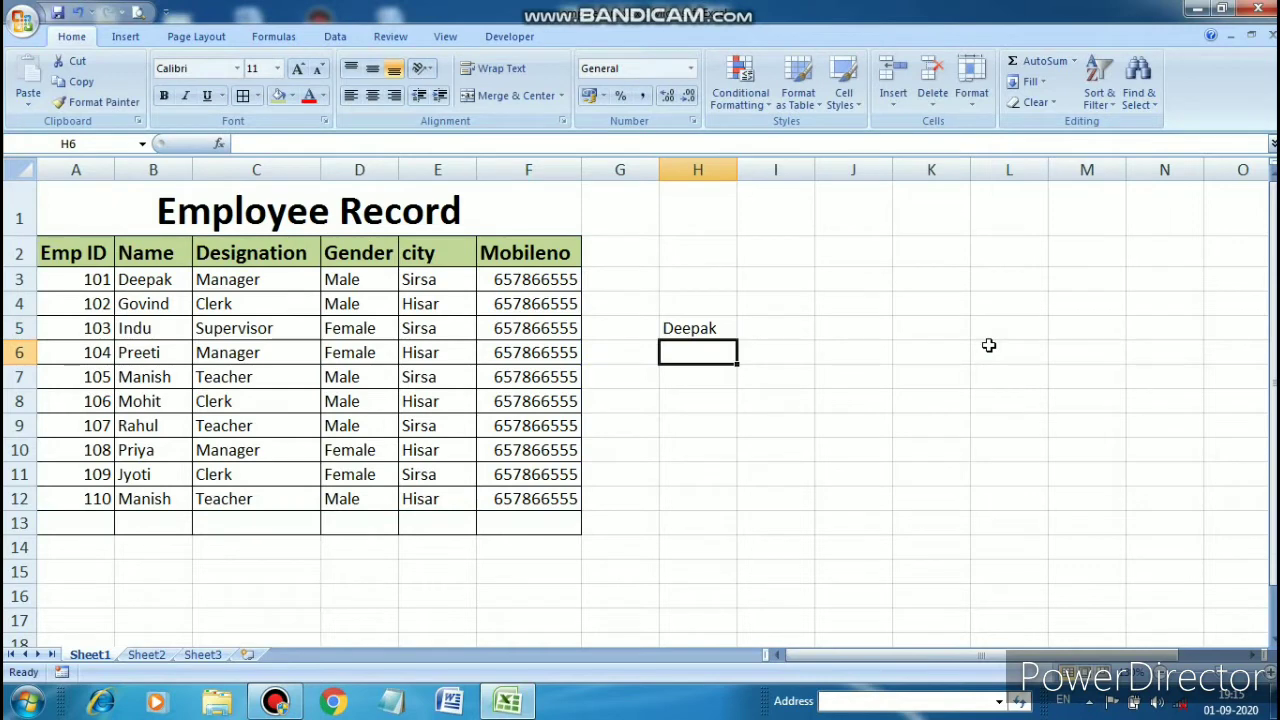
# Step: Compare the lookup result in H5 with the ID and name cells in row 3
pyautogui.click(684, 328)
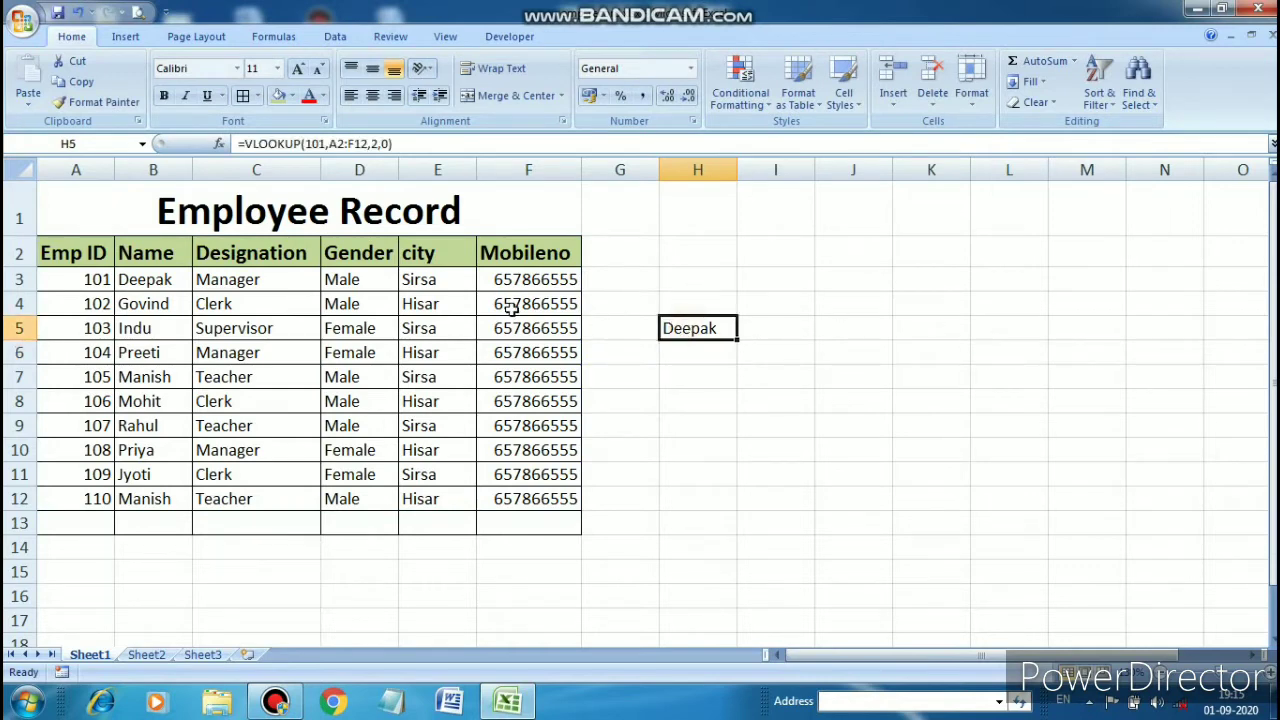
pyautogui.click(88, 280)
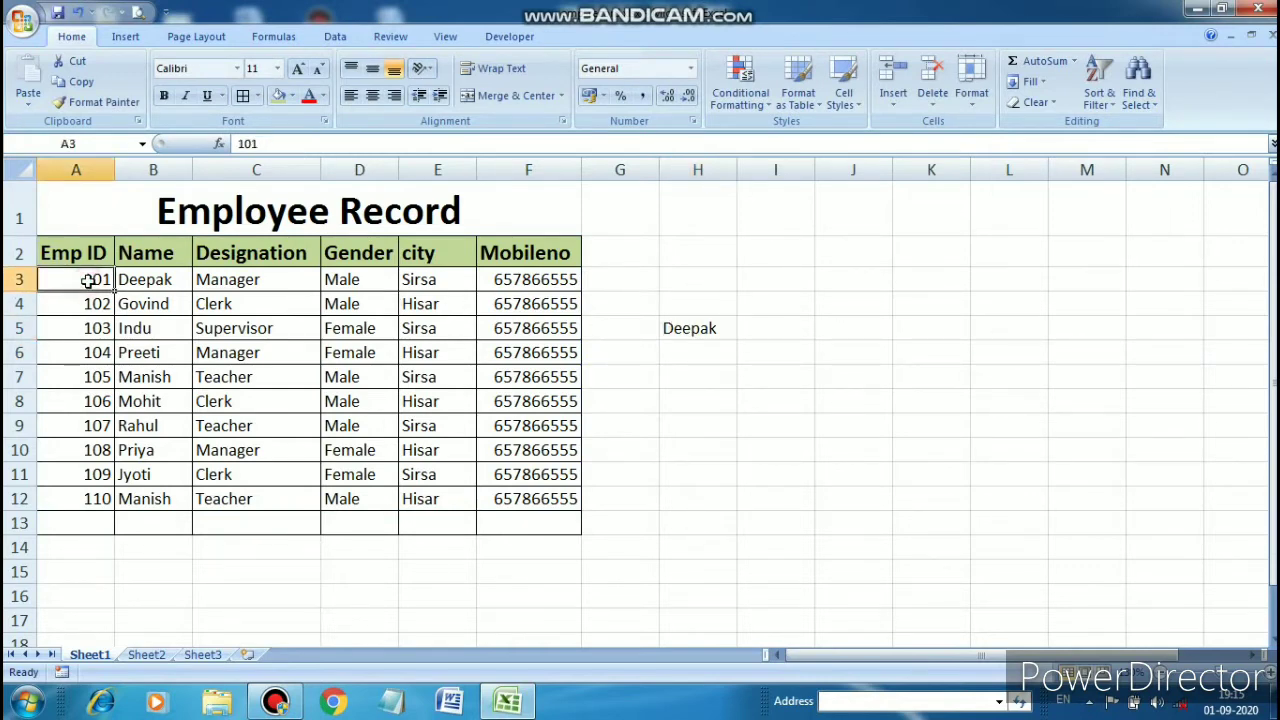
pyautogui.click(135, 280)
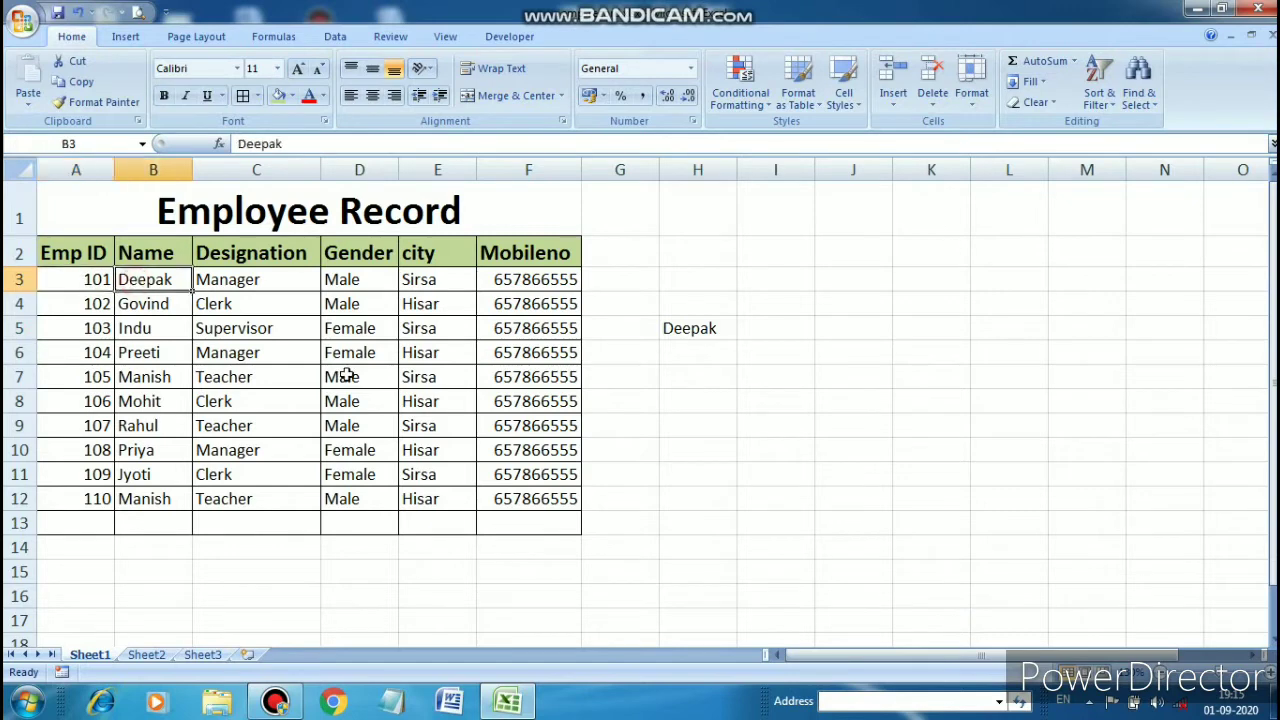
pyautogui.click(704, 328)
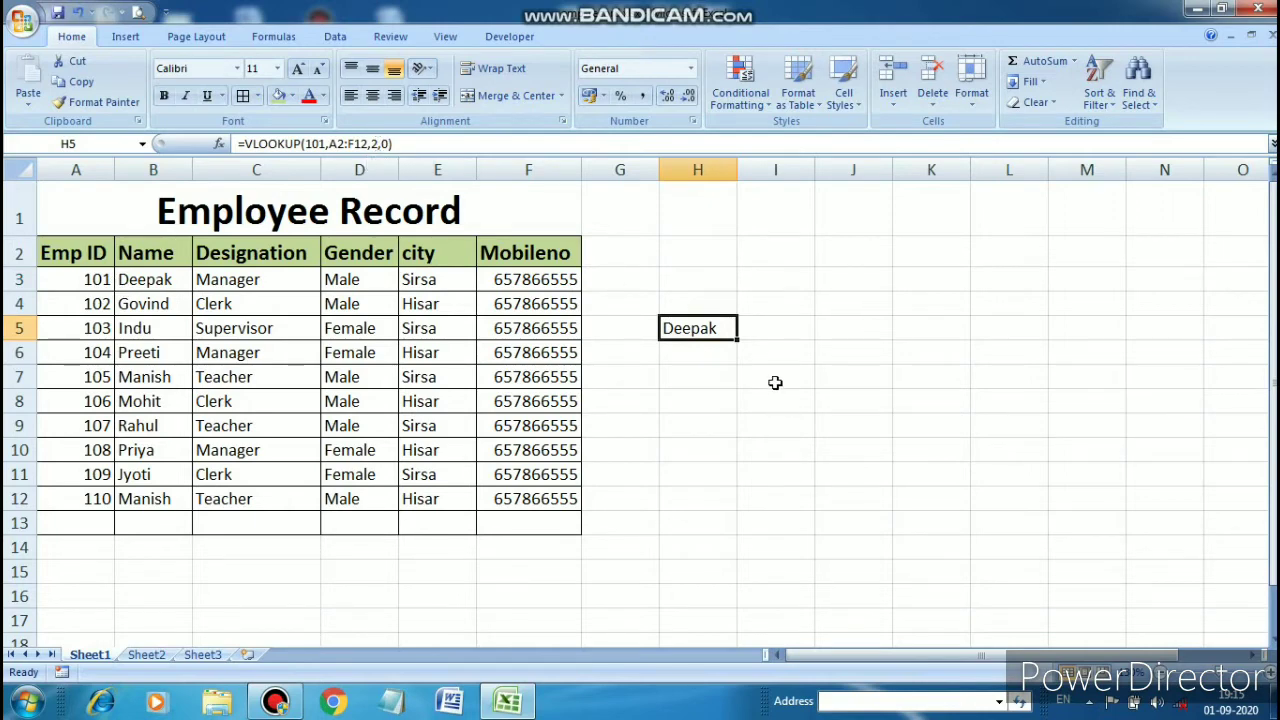
# Step: Change the lookup value in the H5 VLOOKUP formula to 105
pyautogui.doubleClick(705, 322)
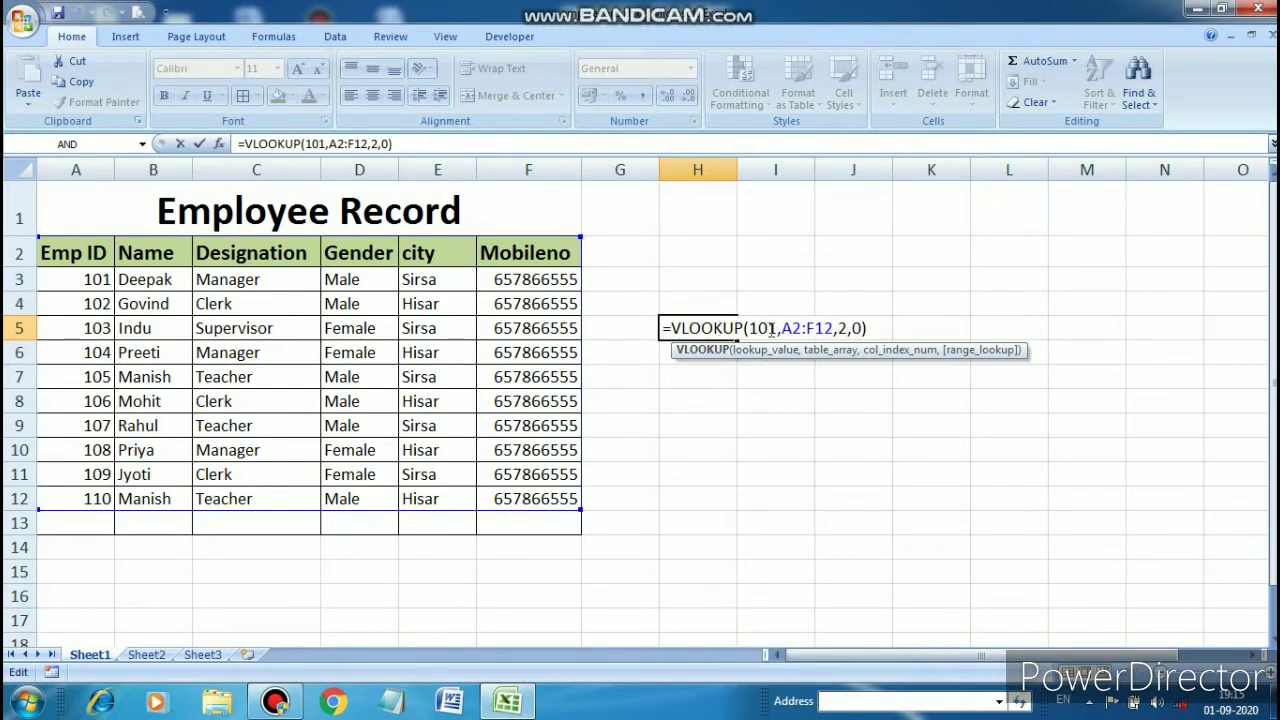
pyautogui.click(778, 330)
pyautogui.press('BackSpace')
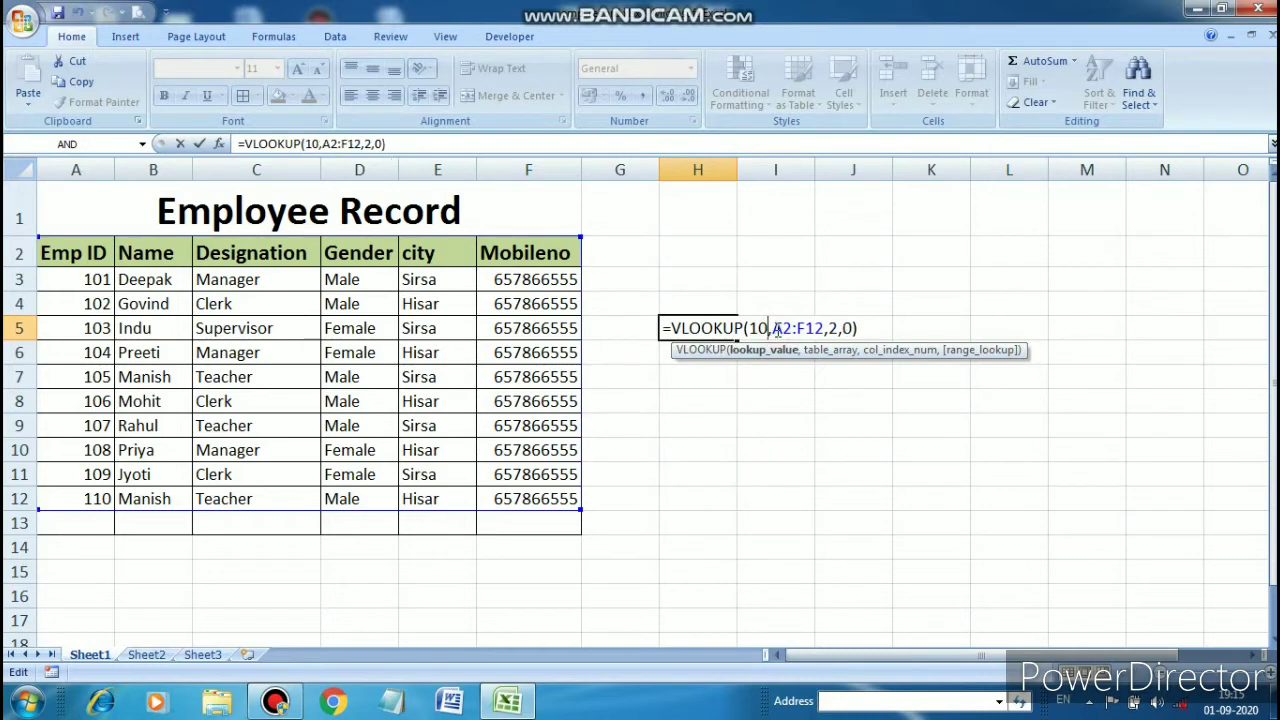
pyautogui.write('5')
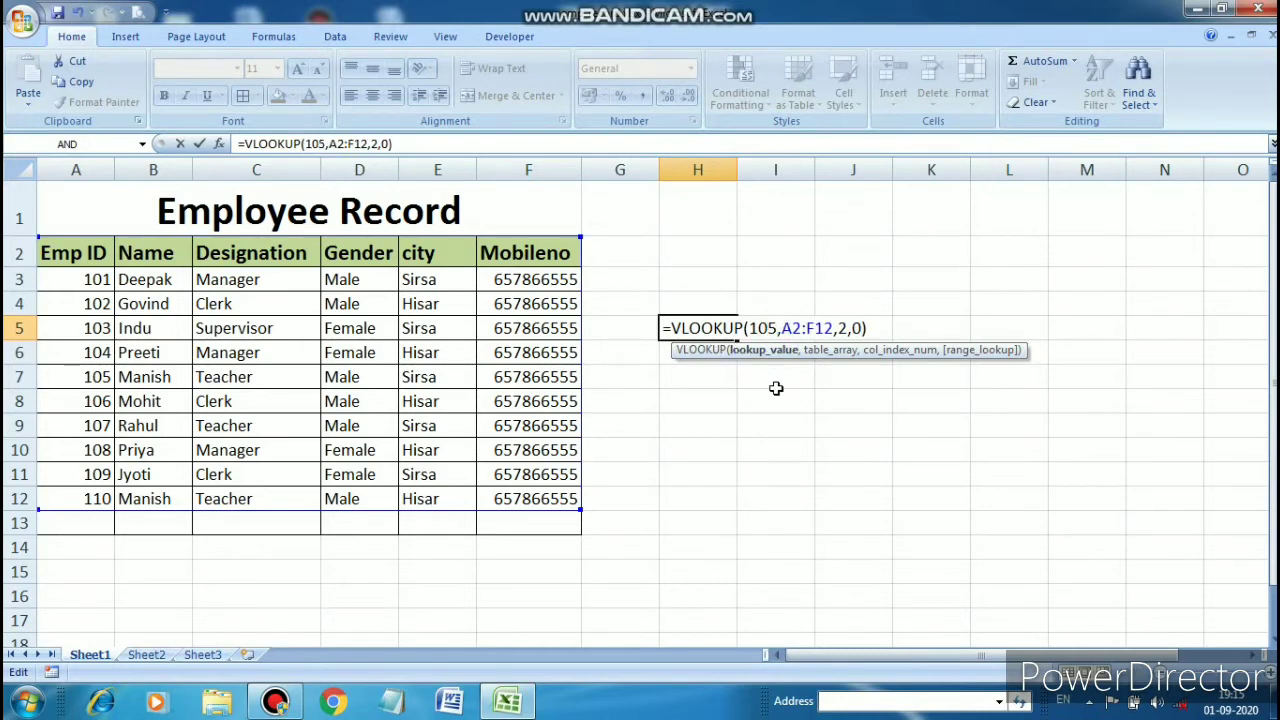
pyautogui.press('Return')
# Step: Check the H5 result against the name in B7 and review the formula's arguments
pyautogui.click(693, 327)
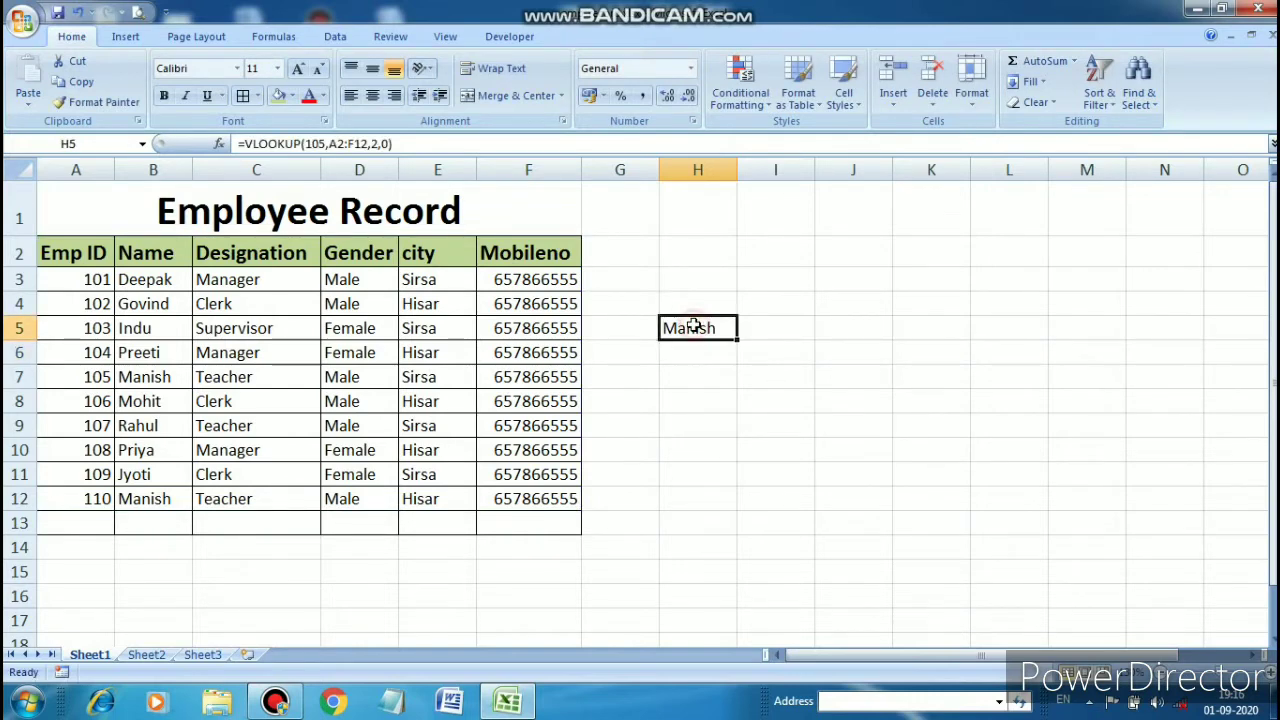
pyautogui.click(126, 375)
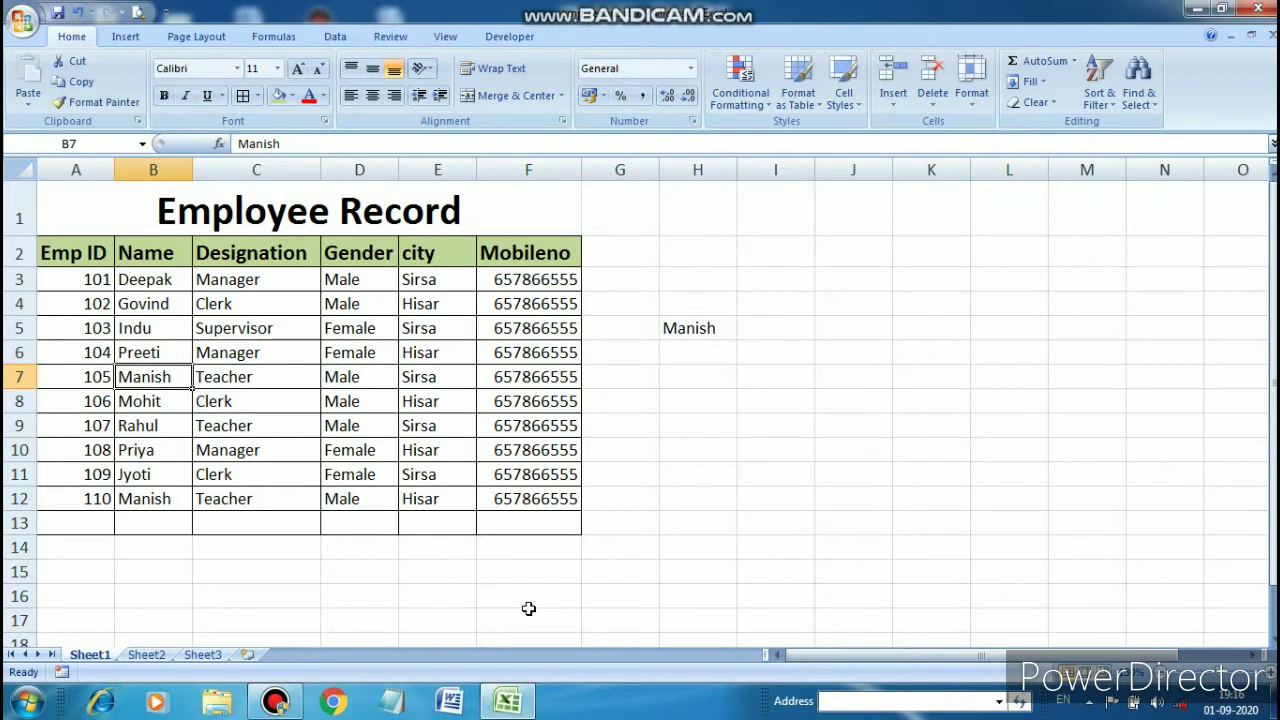
pyautogui.click(690, 332)
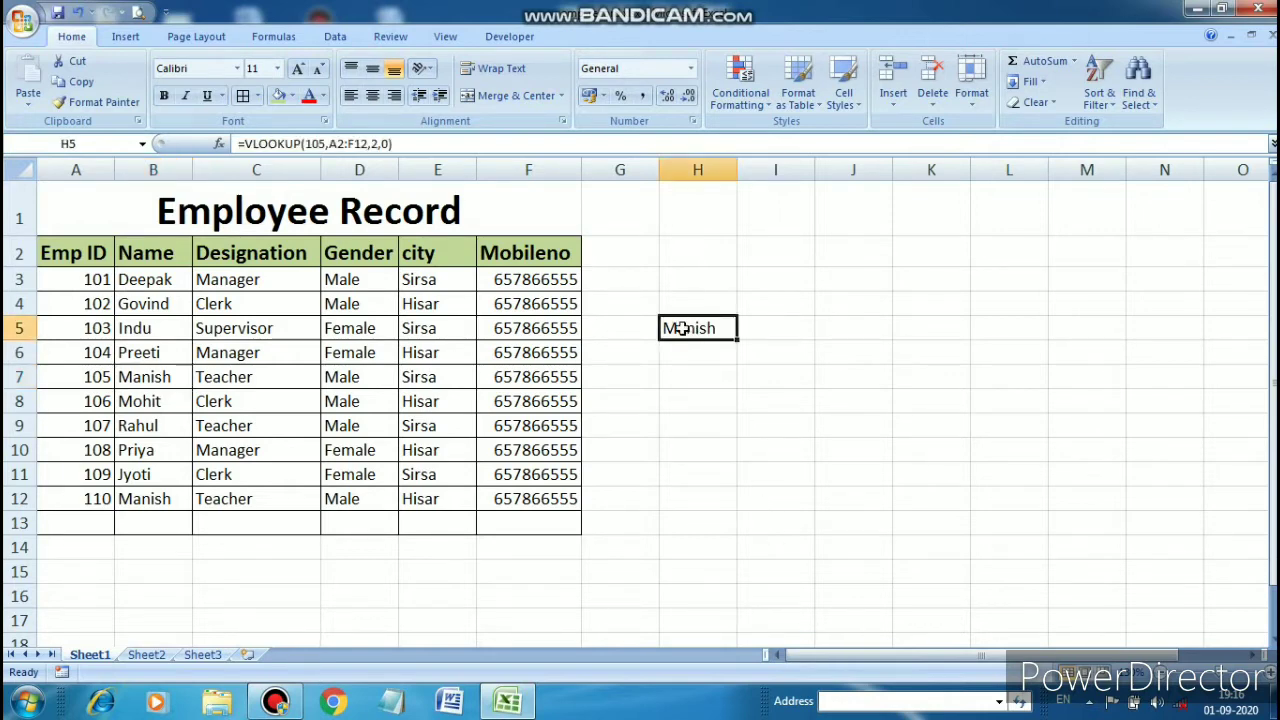
pyautogui.doubleClick(682, 329)
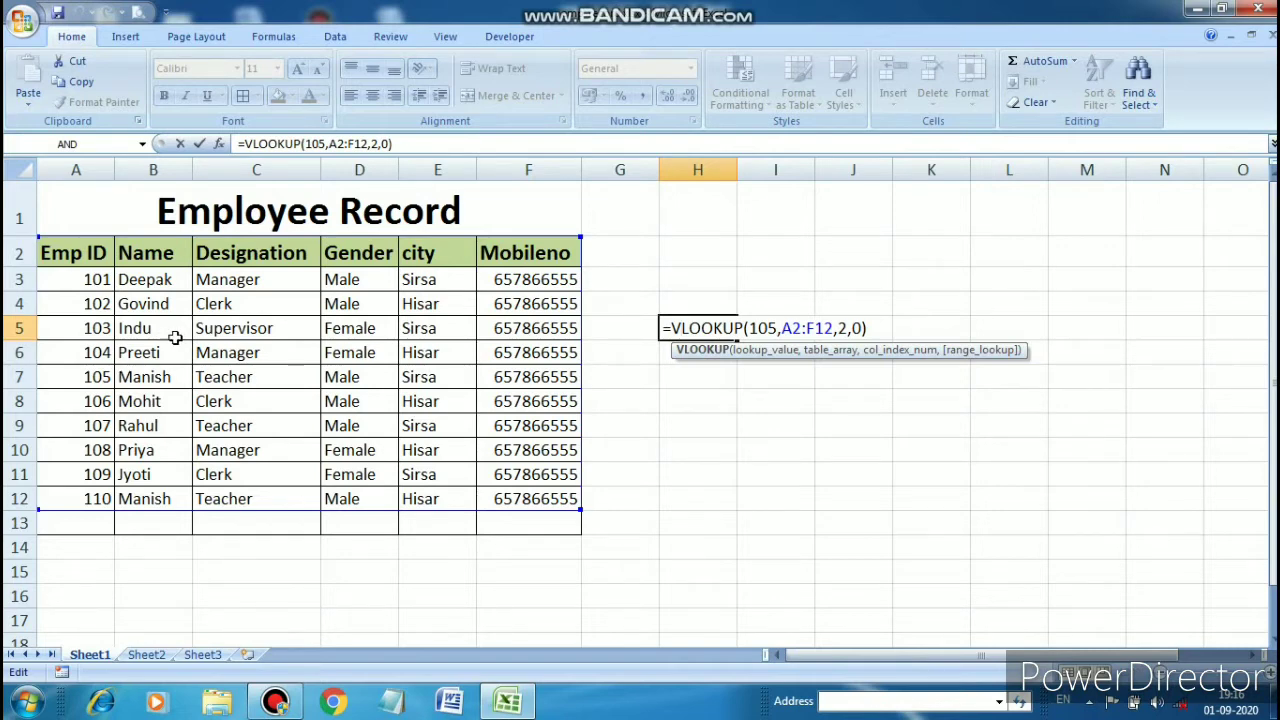
pyautogui.click(692, 377)
pyautogui.click(686, 330)
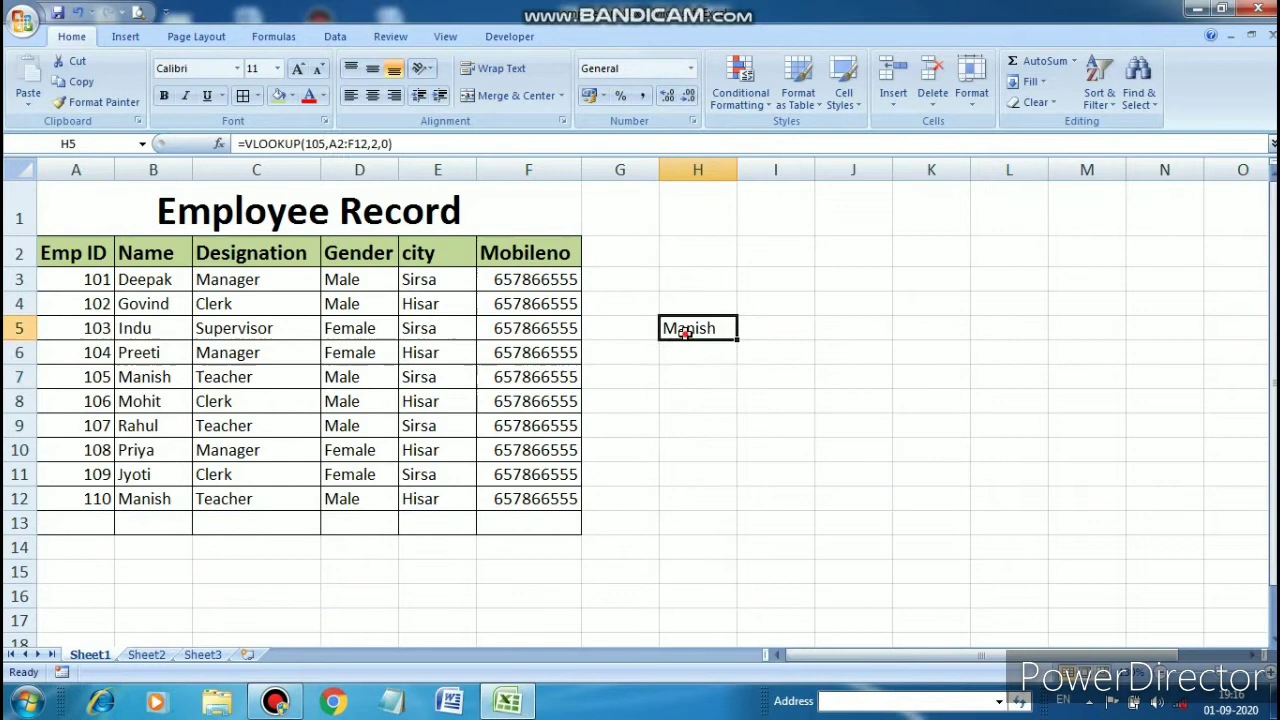
pyautogui.click(620, 328)
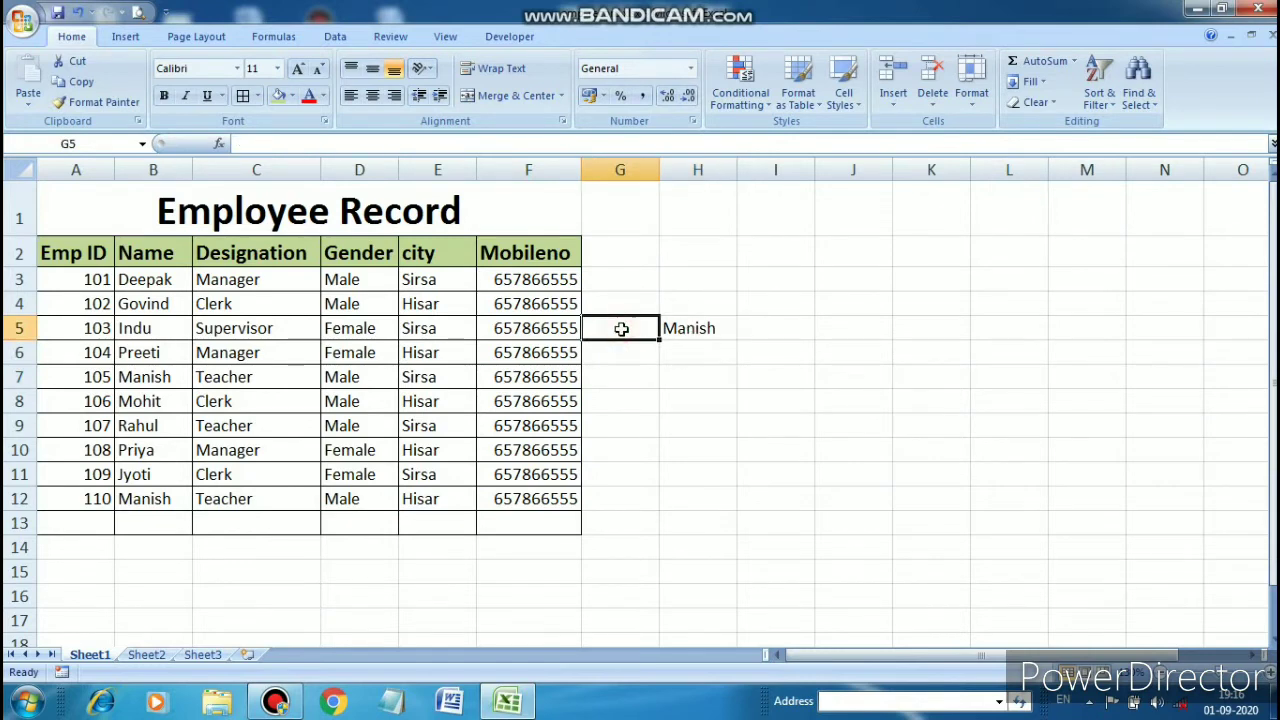
# Step: Start a VLOOKUP formula in H7 with G7 as the lookup value and A3:F12 as the table array
pyautogui.click(697, 385)
pyautogui.write('=')
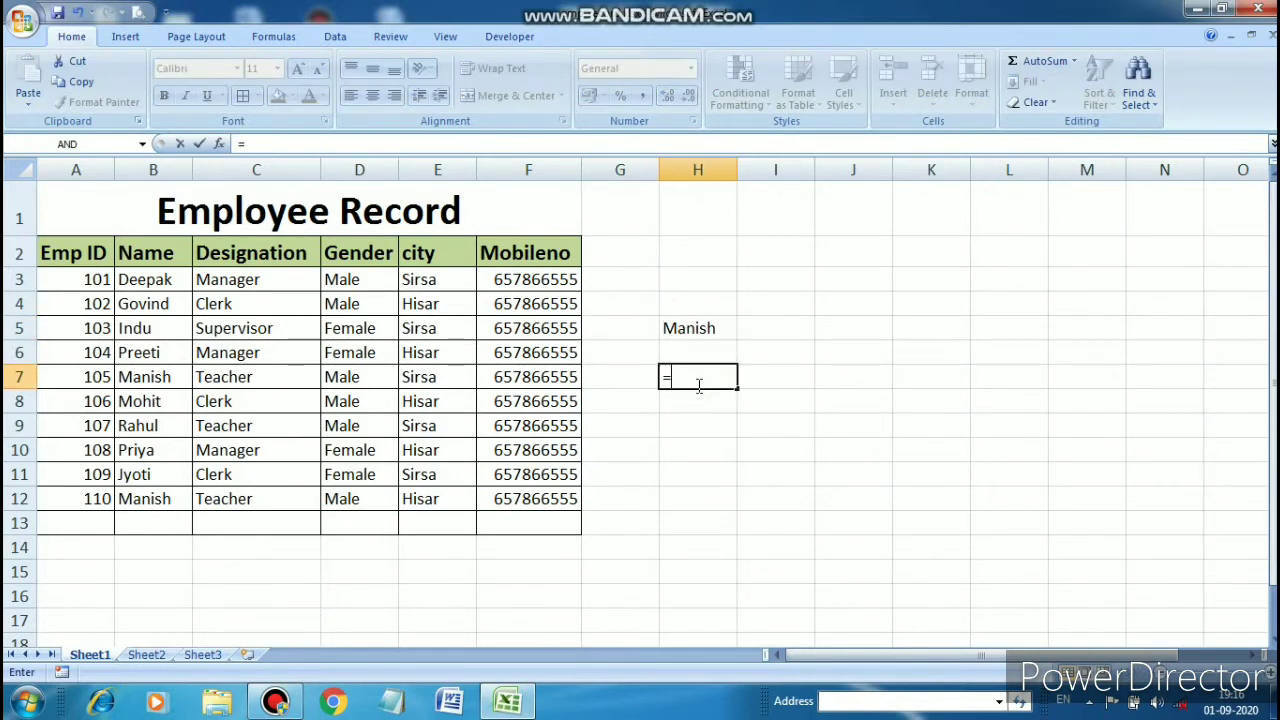
pyautogui.write('vloo')
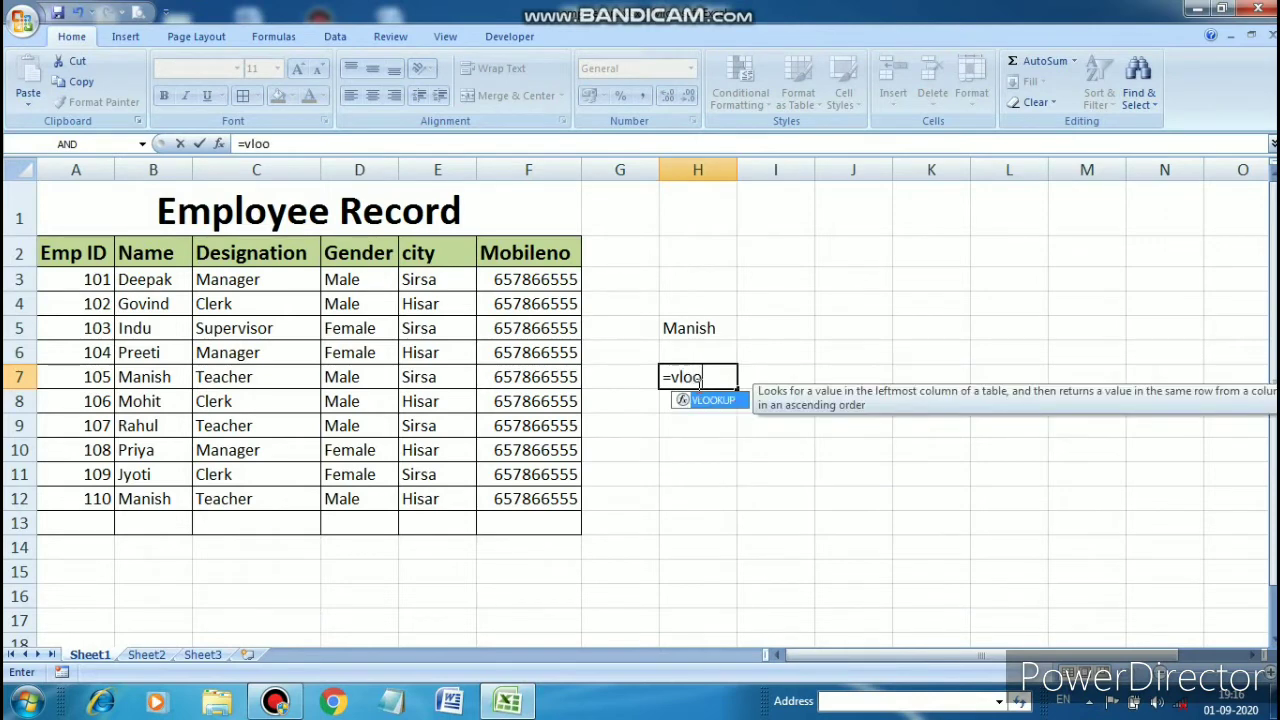
pyautogui.press('Tab')
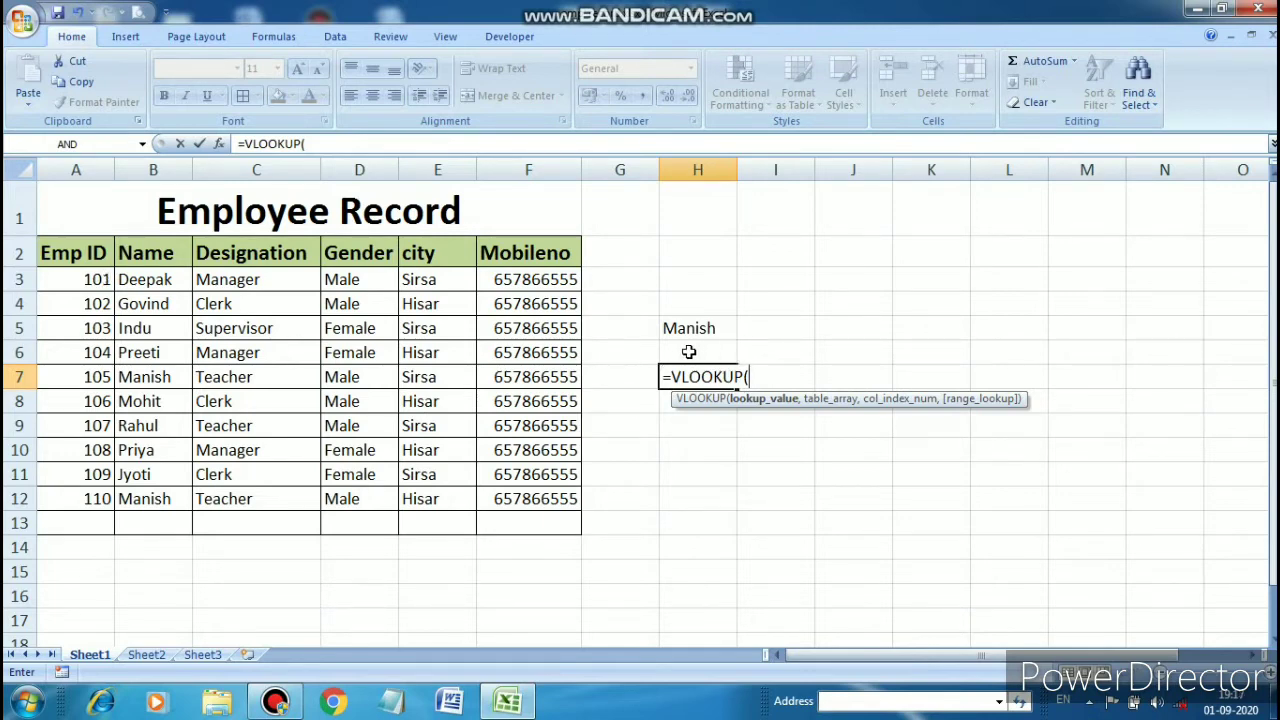
pyautogui.click(613, 373)
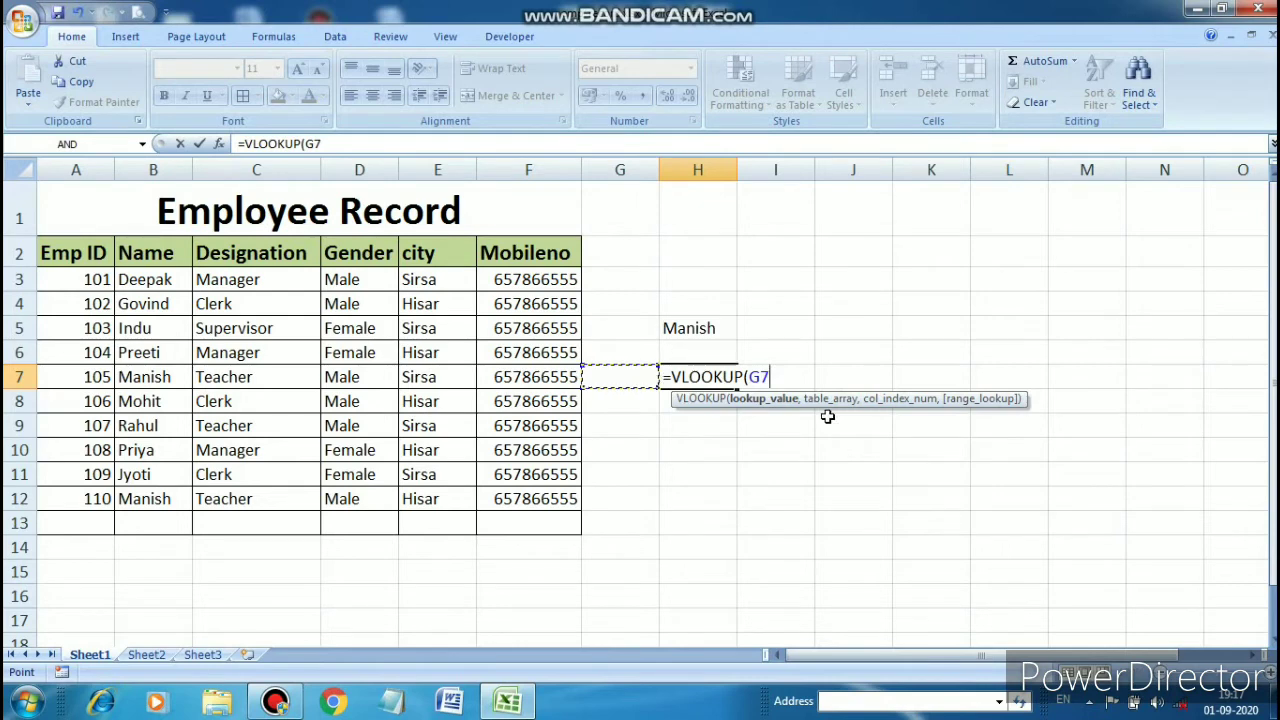
pyautogui.write(',')
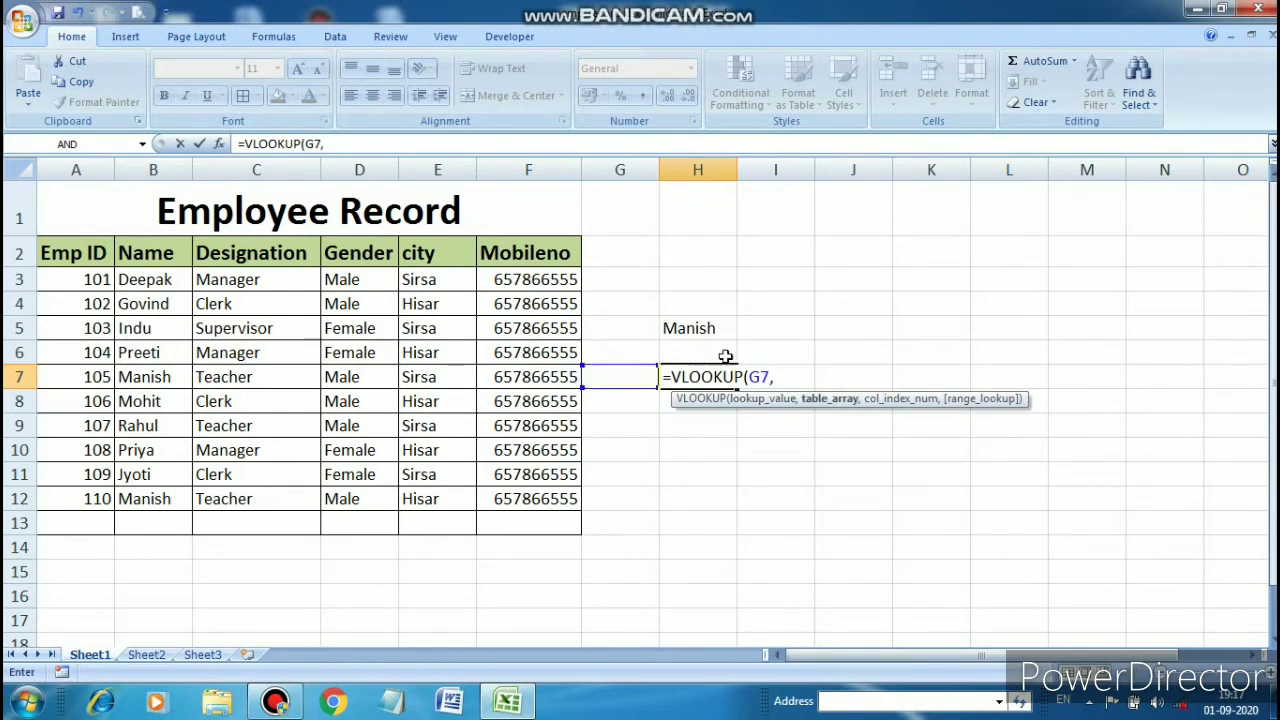
pyautogui.moveTo(50, 256); pyautogui.dragTo(522, 485)
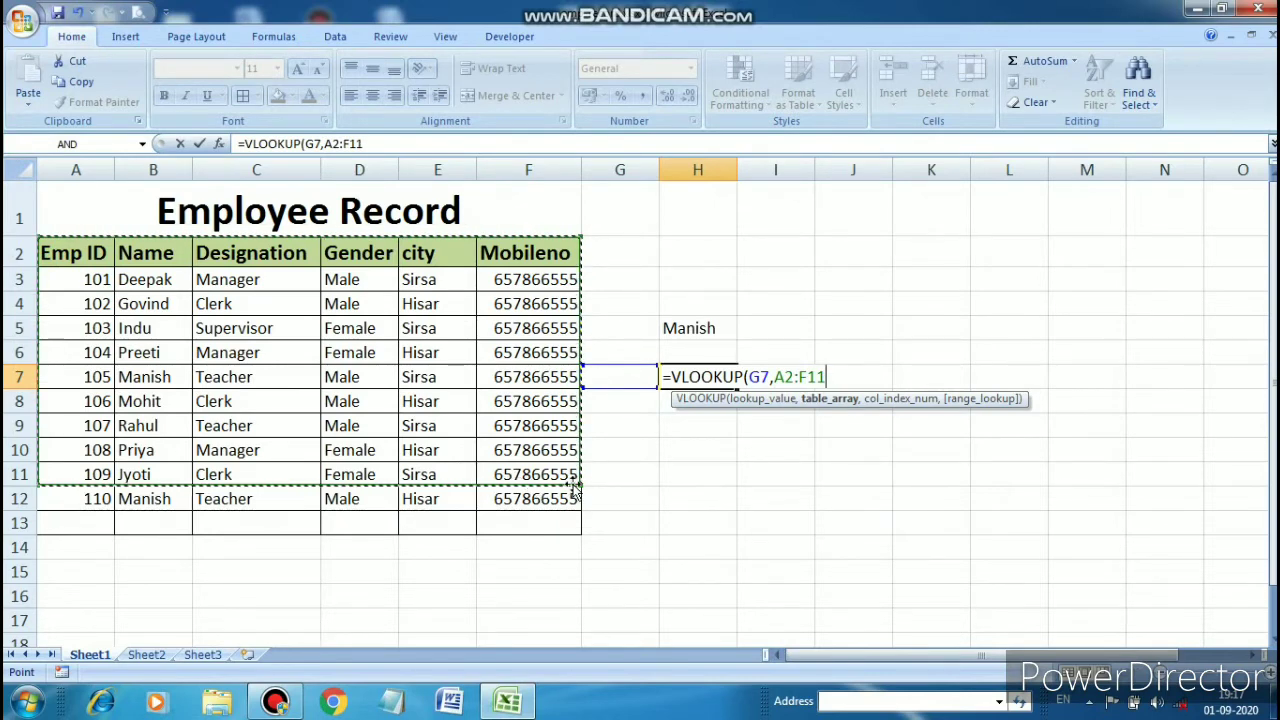
pyautogui.moveTo(580, 491); pyautogui.dragTo(583, 503)
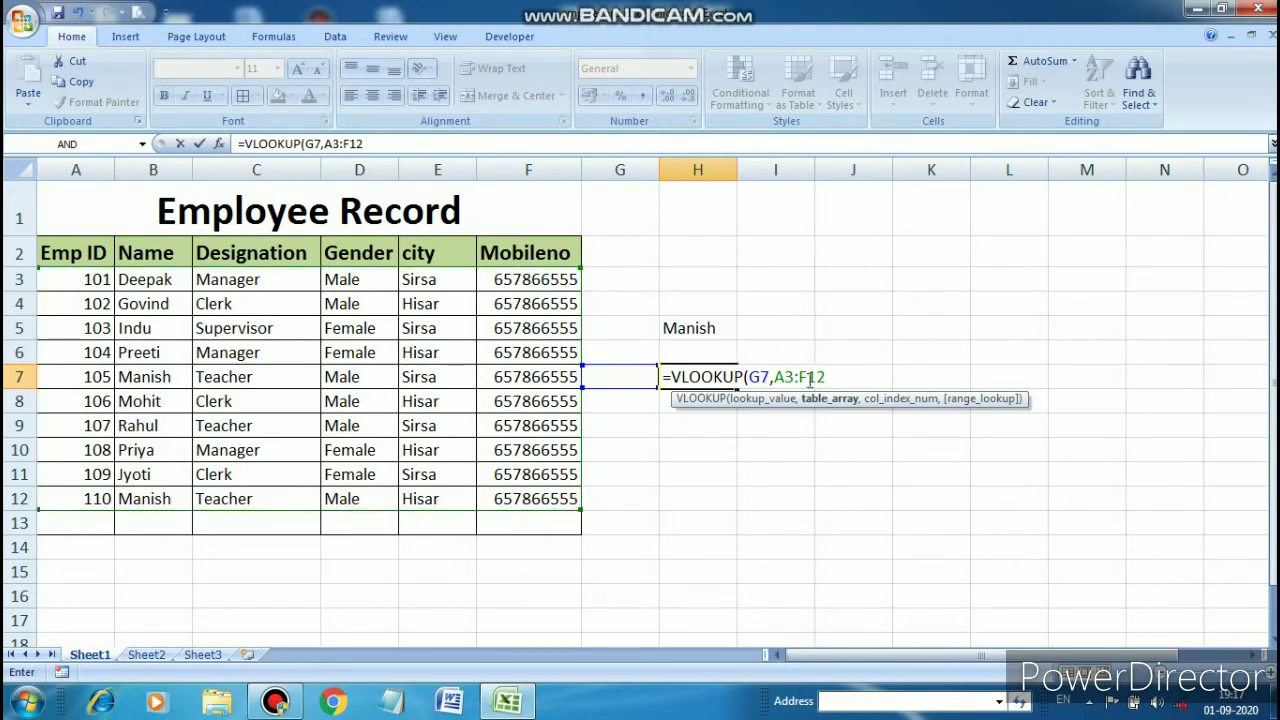
# Step: Complete the H7 formula with column index 3 and 0 for an exact match
pyautogui.write(',')
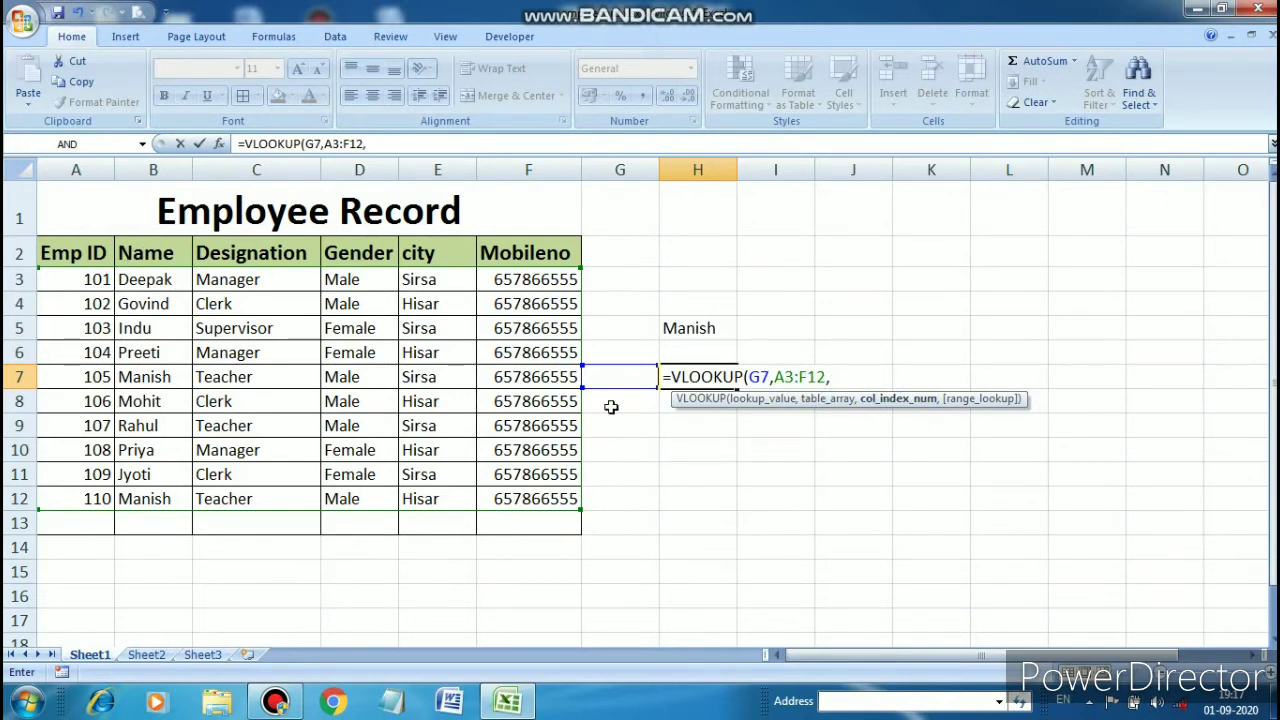
pyautogui.write('2')
pyautogui.press('BackSpace')
pyautogui.write('3,')
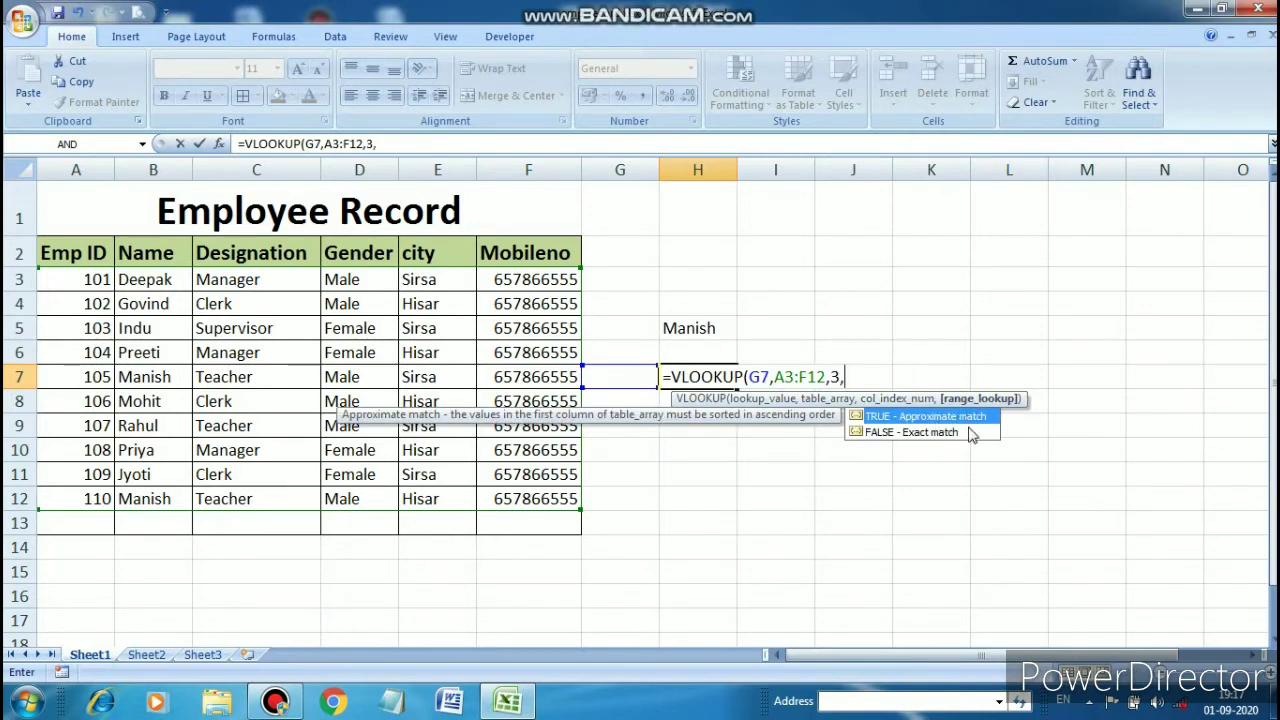
pyautogui.write('0)')
pyautogui.press('Return')
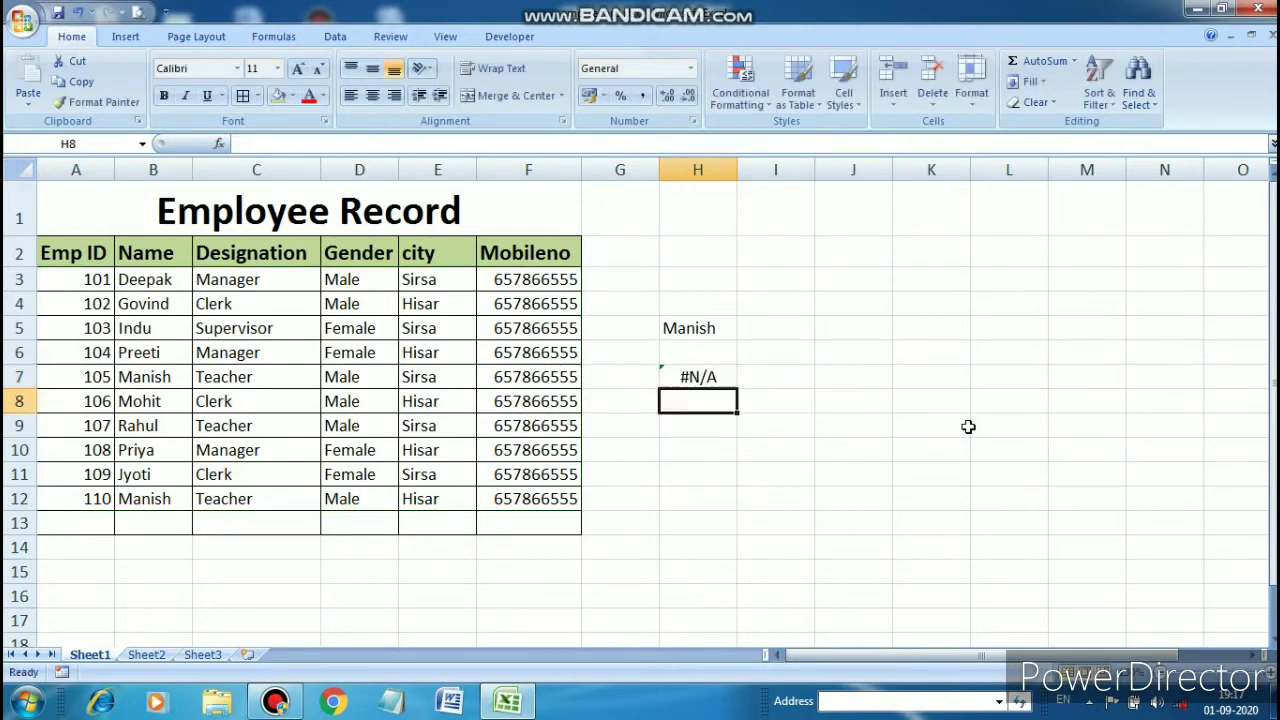
# Step: Enter 101 in G7 as the lookup value for the H7 formula
pyautogui.click(710, 374)
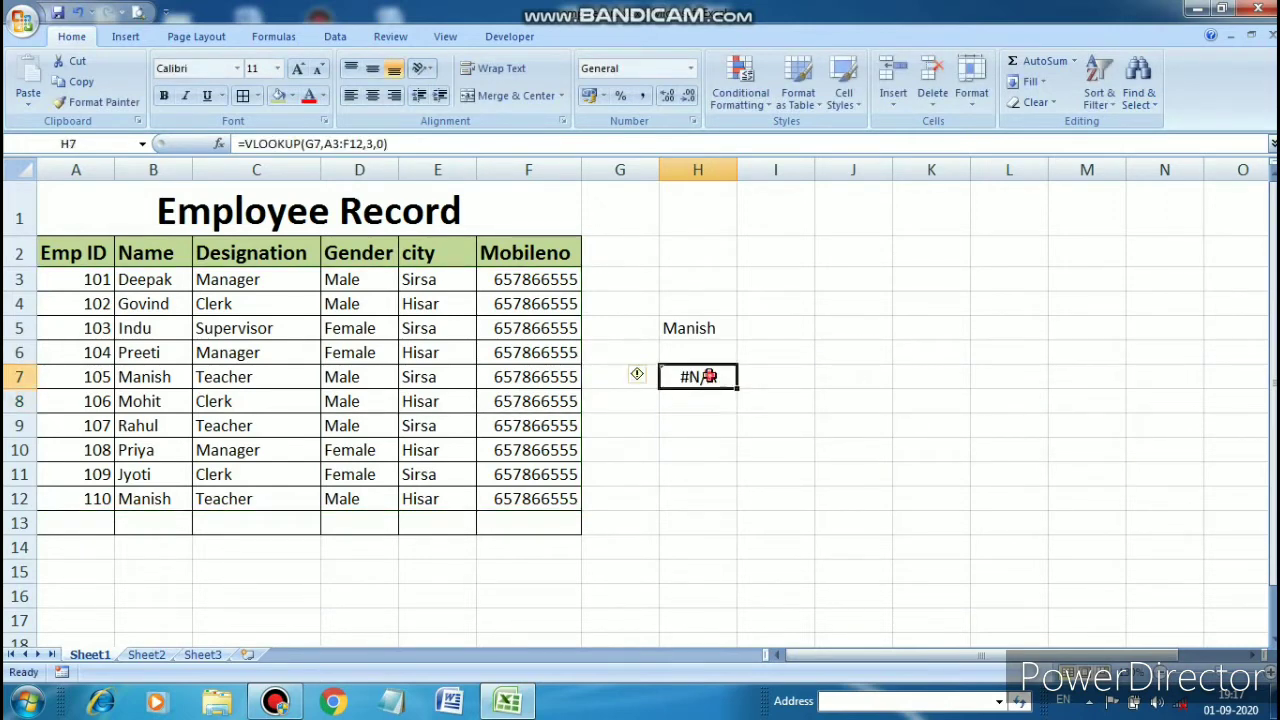
pyautogui.doubleClick(601, 375)
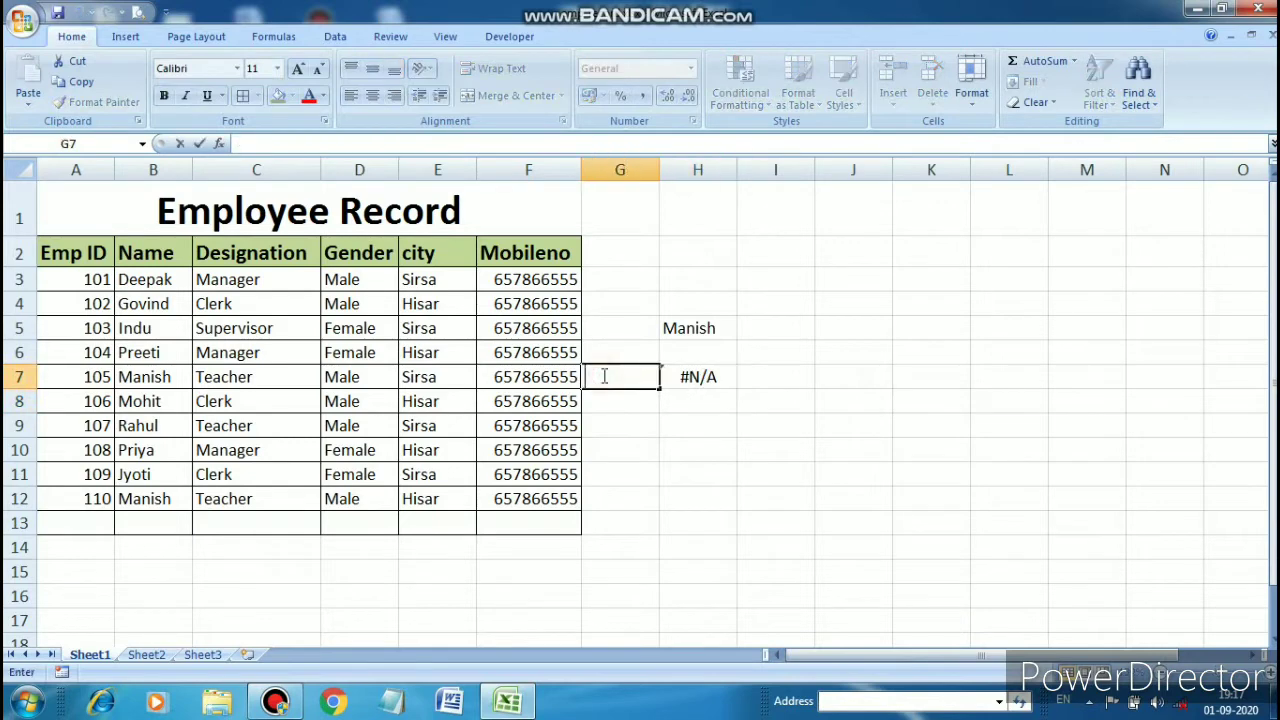
pyautogui.write('101')
pyautogui.click(710, 408)
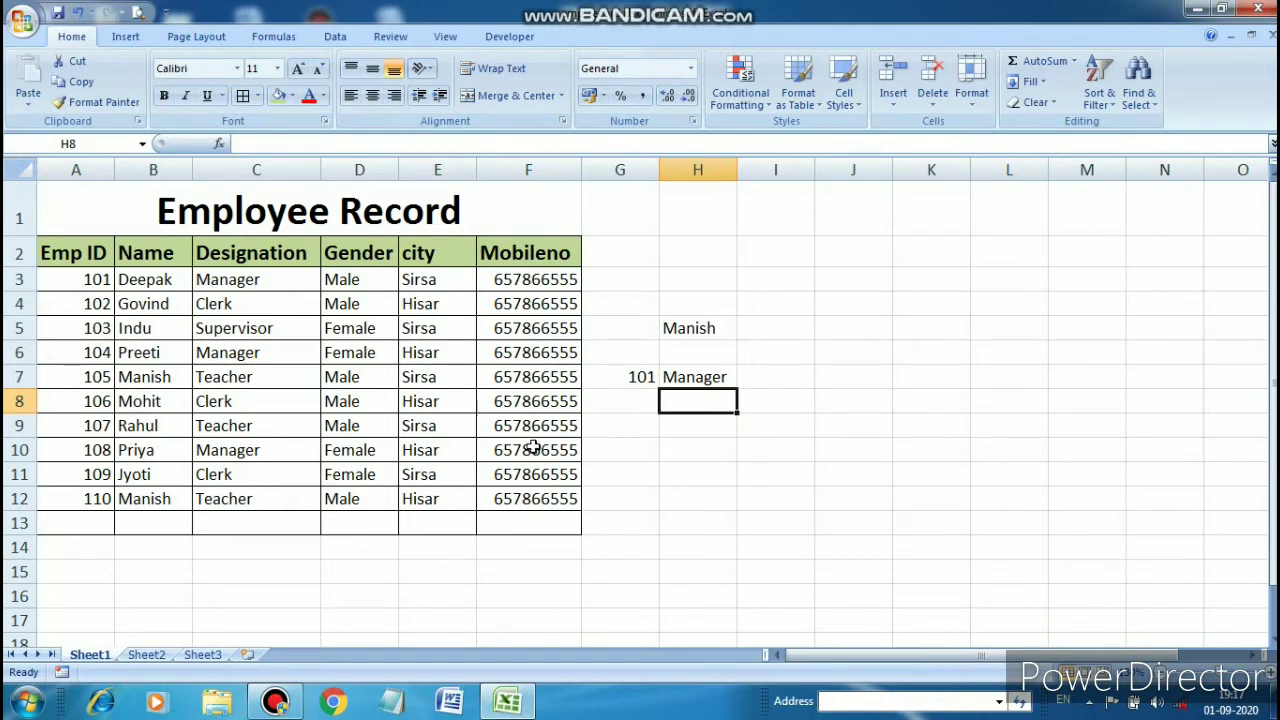
pyautogui.click(634, 356)
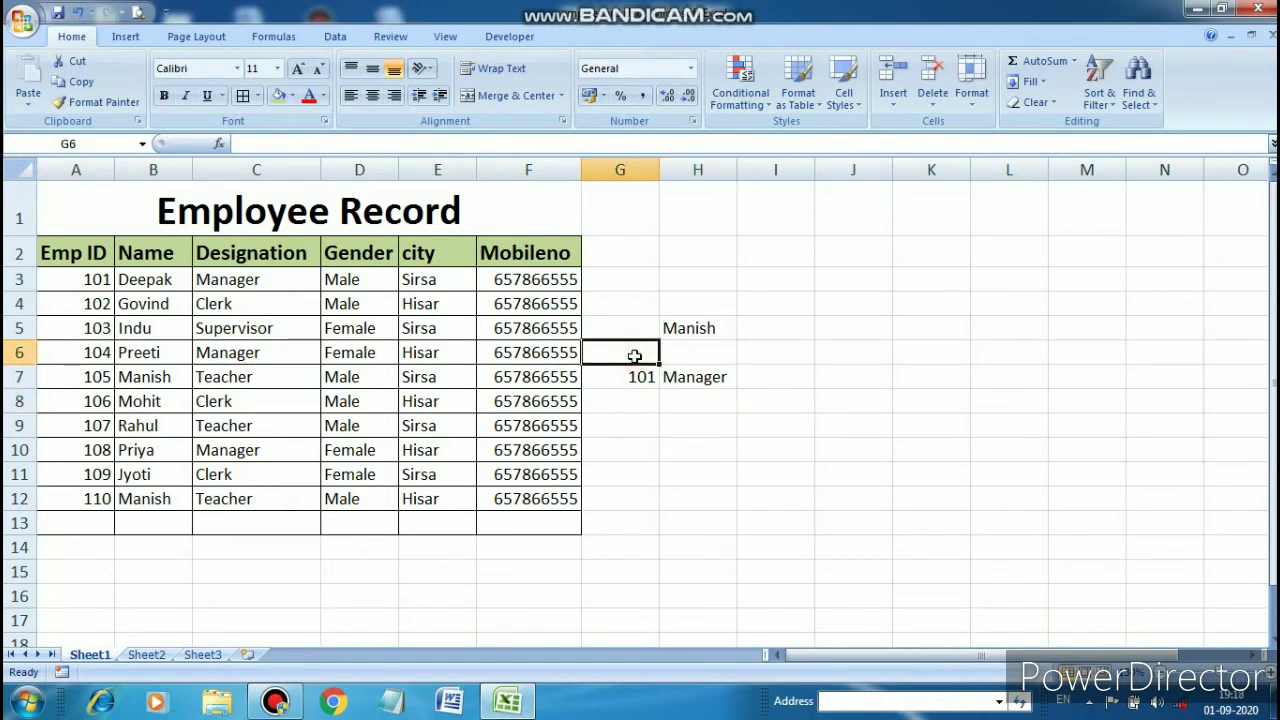
# Step: Label G6 as "Id" and H6 as "Designation", and widen column H to fit its heading
pyautogui.write('Id')
pyautogui.press('Tab')
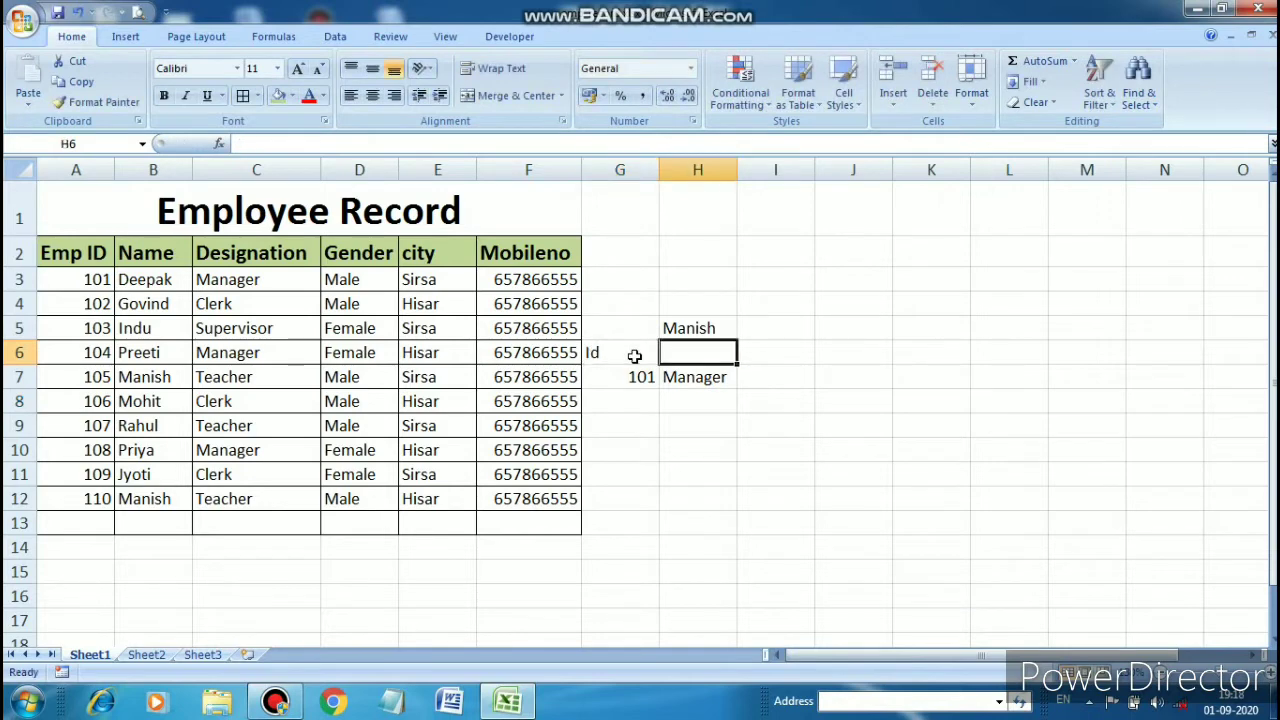
pyautogui.write('Design')
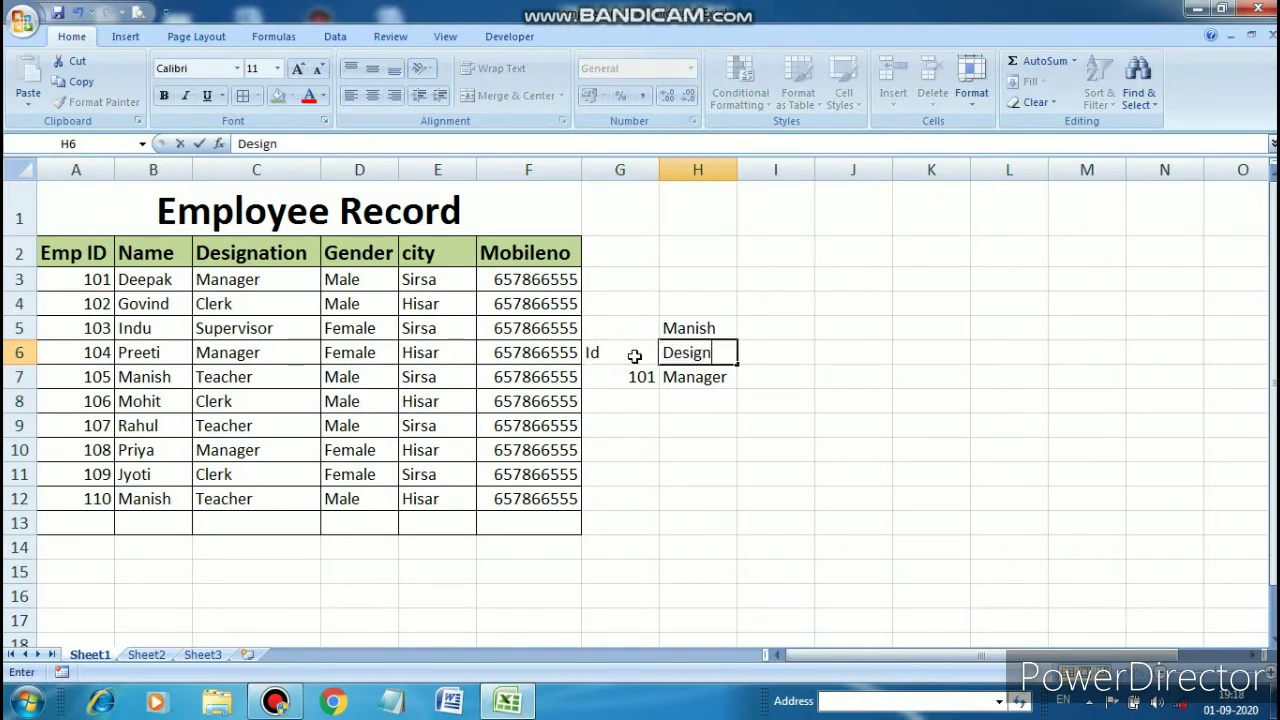
pyautogui.write('ation')
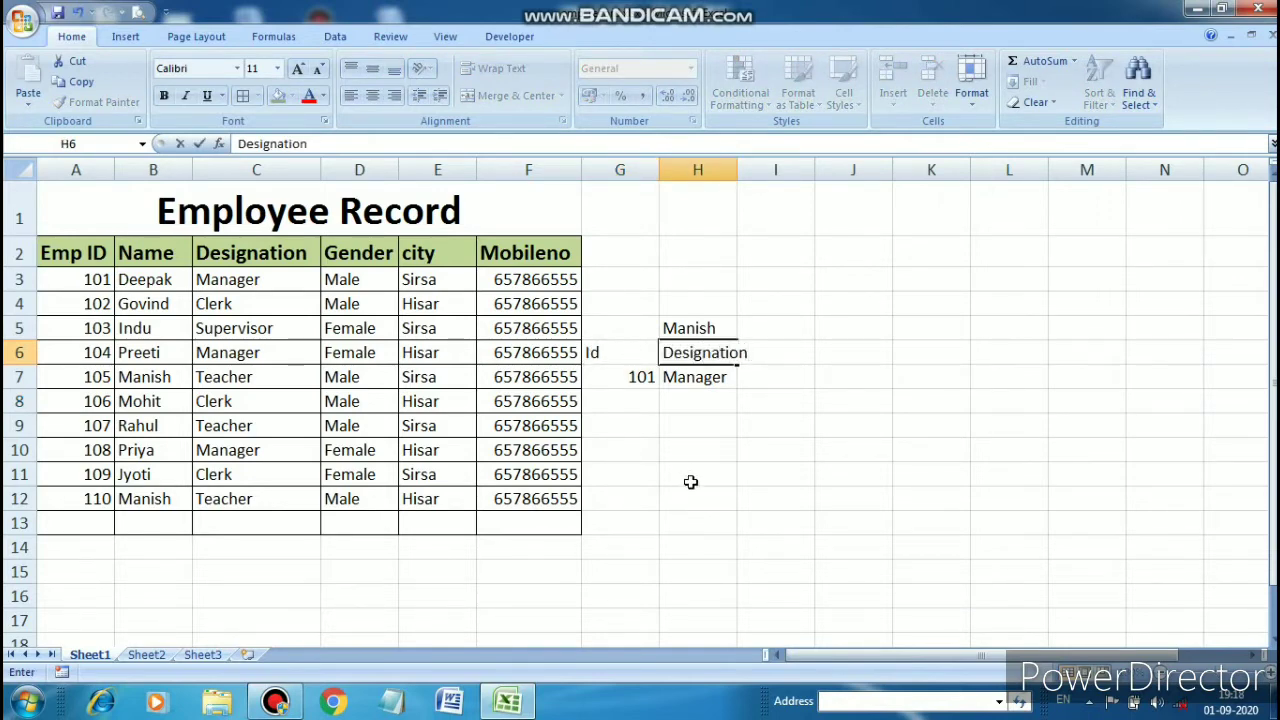
pyautogui.click(689, 480)
pyautogui.moveTo(735, 160); pyautogui.dragTo(757, 160)
# Step: Enter a VLOOKUP formula in I6 with lookup value G7, table array A2:F12, column index 4 and 0 for an exact match
pyautogui.click(806, 353)
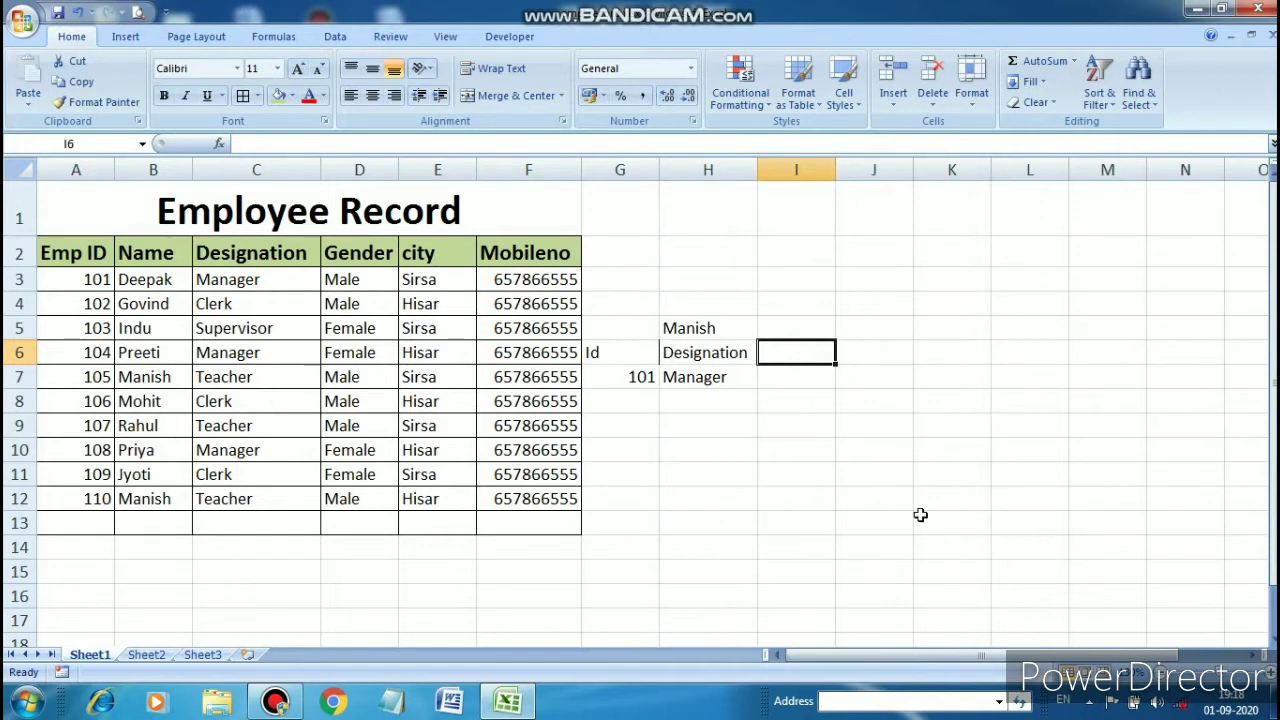
pyautogui.write('=vloo')
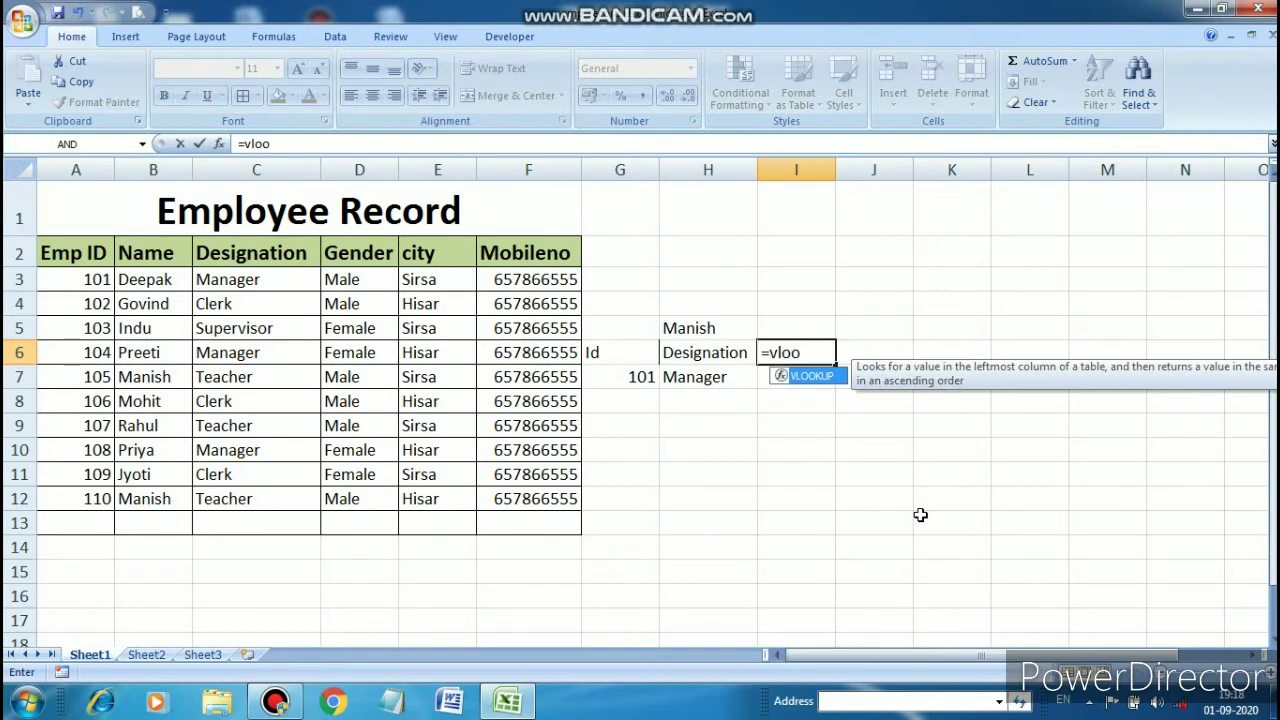
pyautogui.press('Tab')
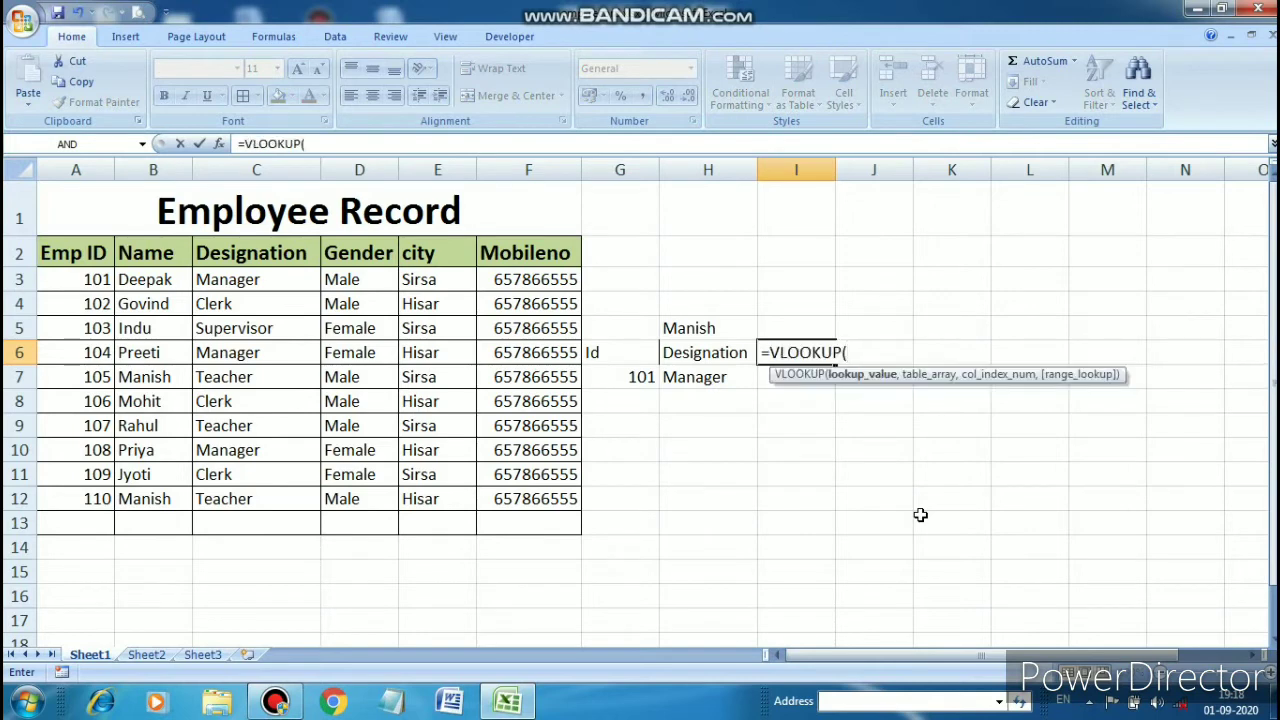
pyautogui.click(611, 376)
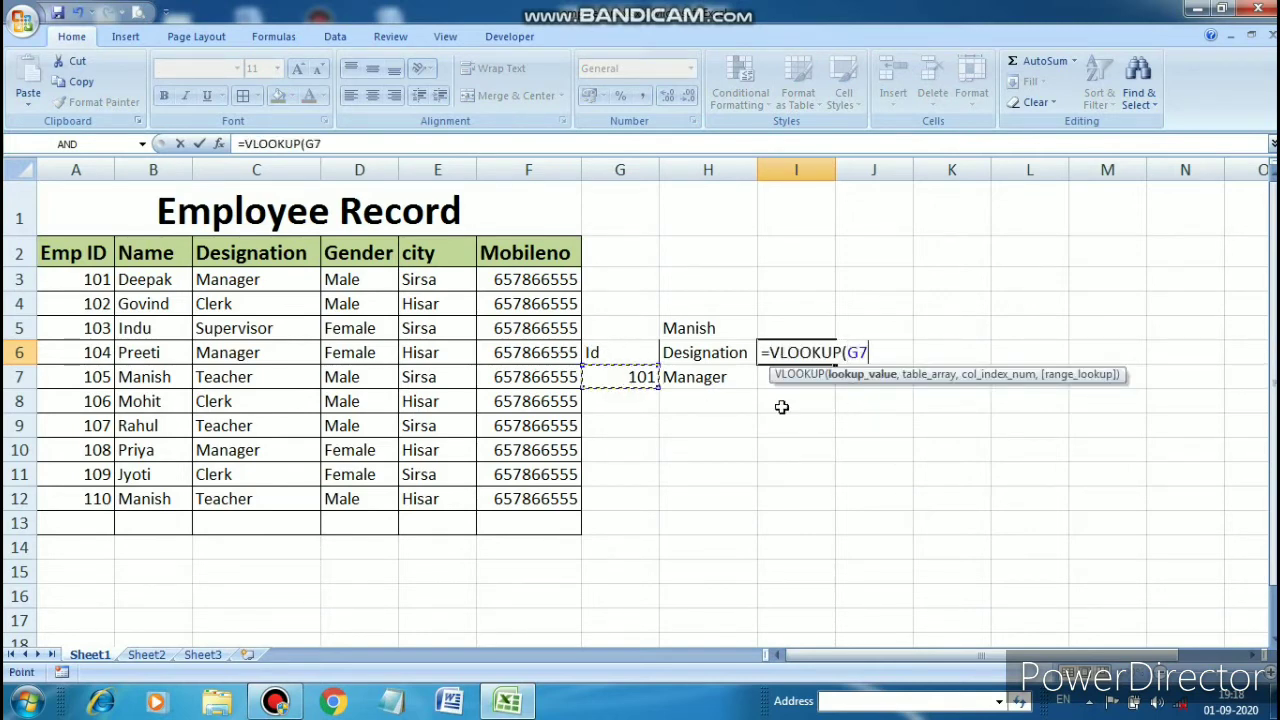
pyautogui.write(',')
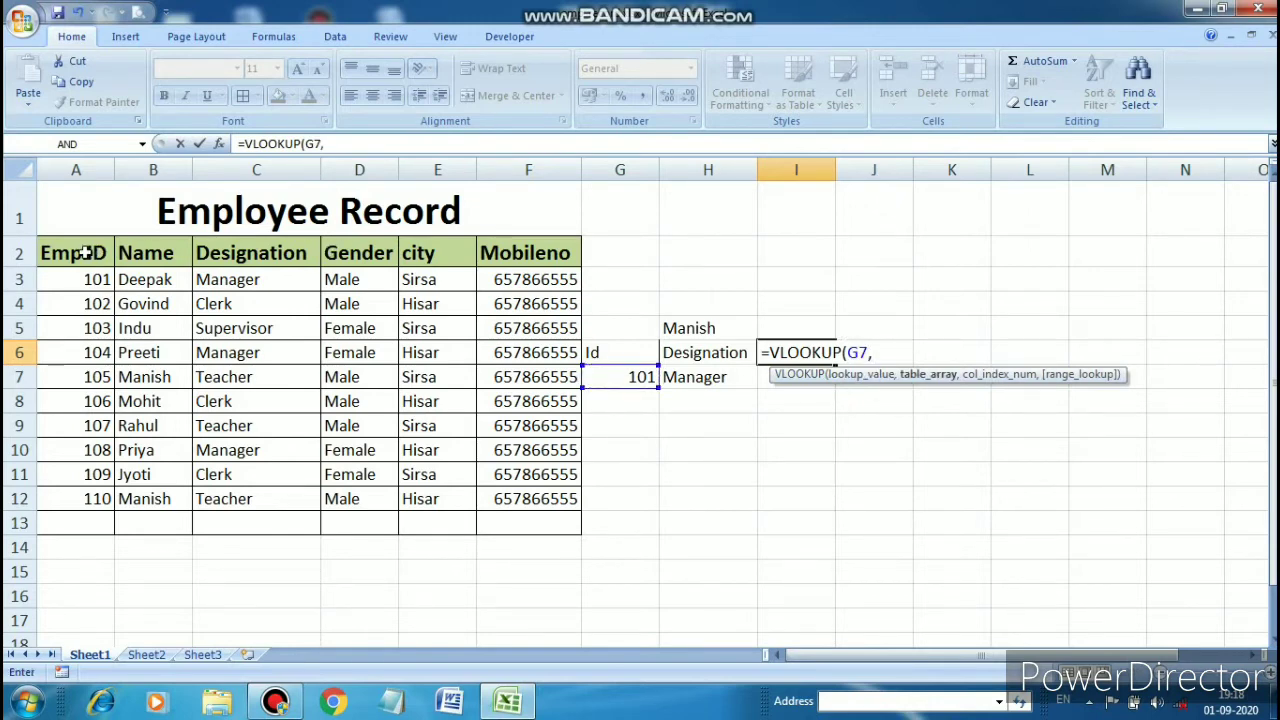
pyautogui.moveTo(88, 252); pyautogui.dragTo(497, 493)
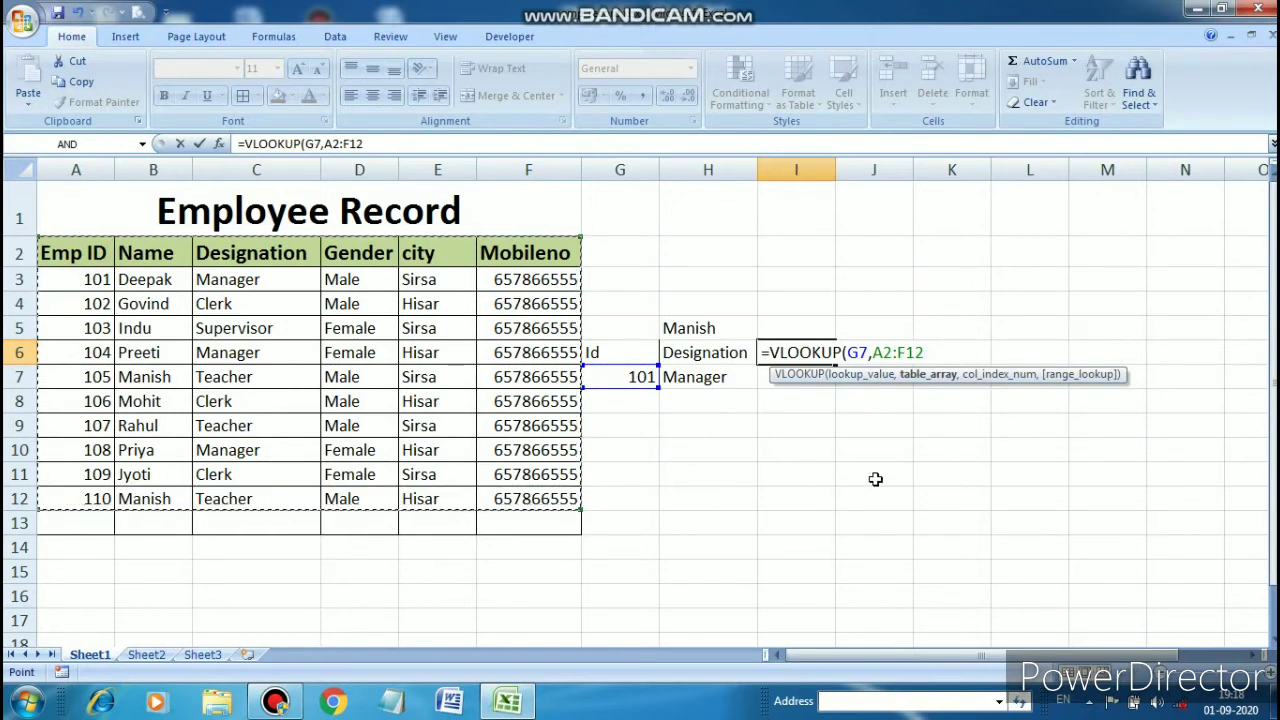
pyautogui.write(',4')
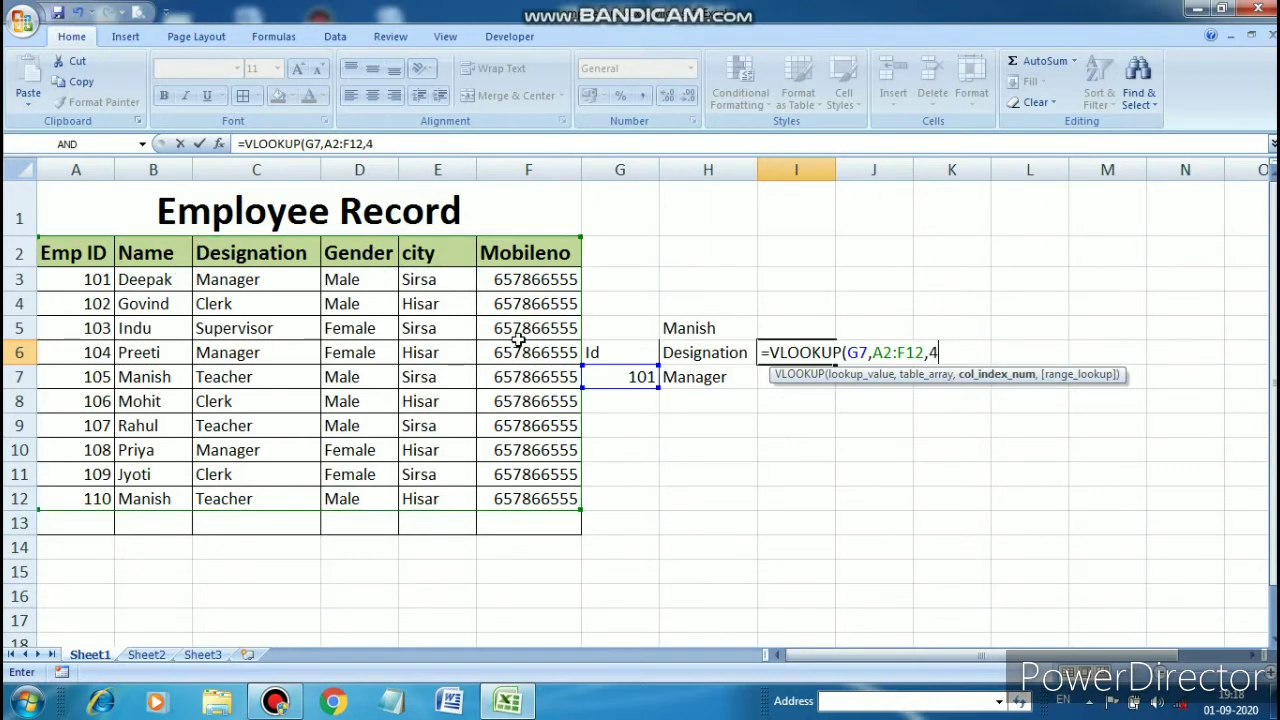
pyautogui.write(',')
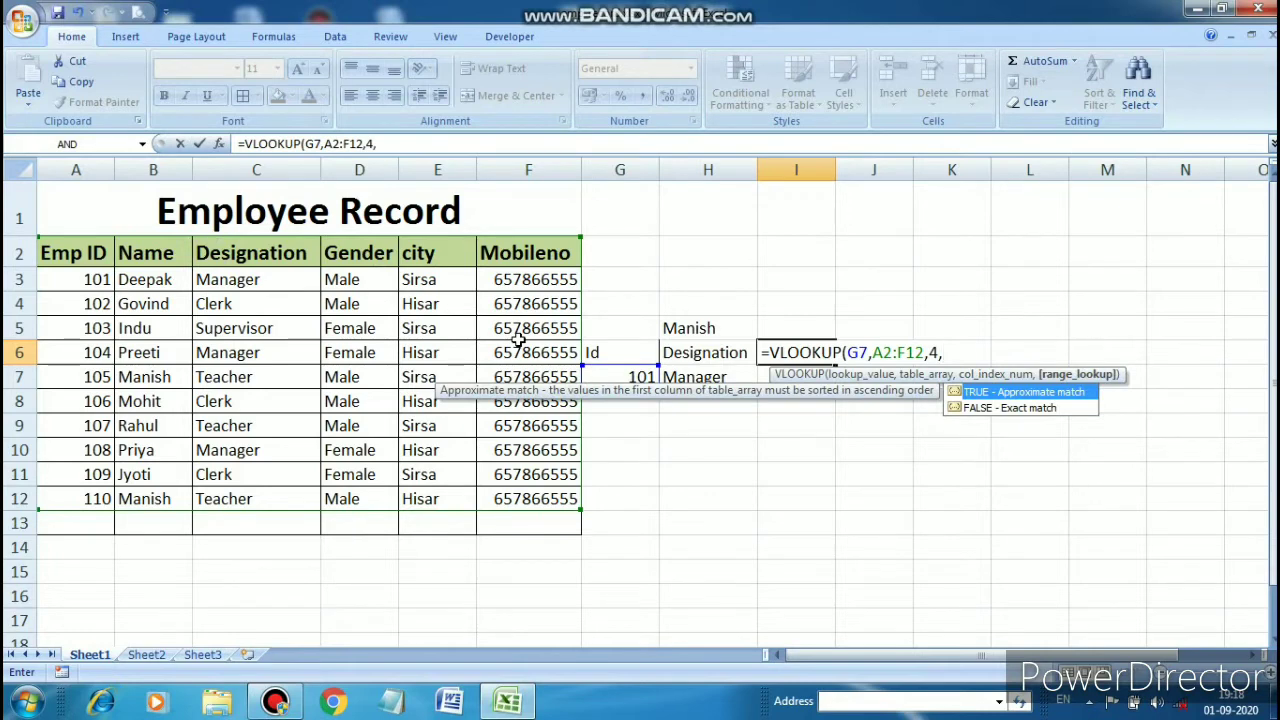
pyautogui.write('0)')
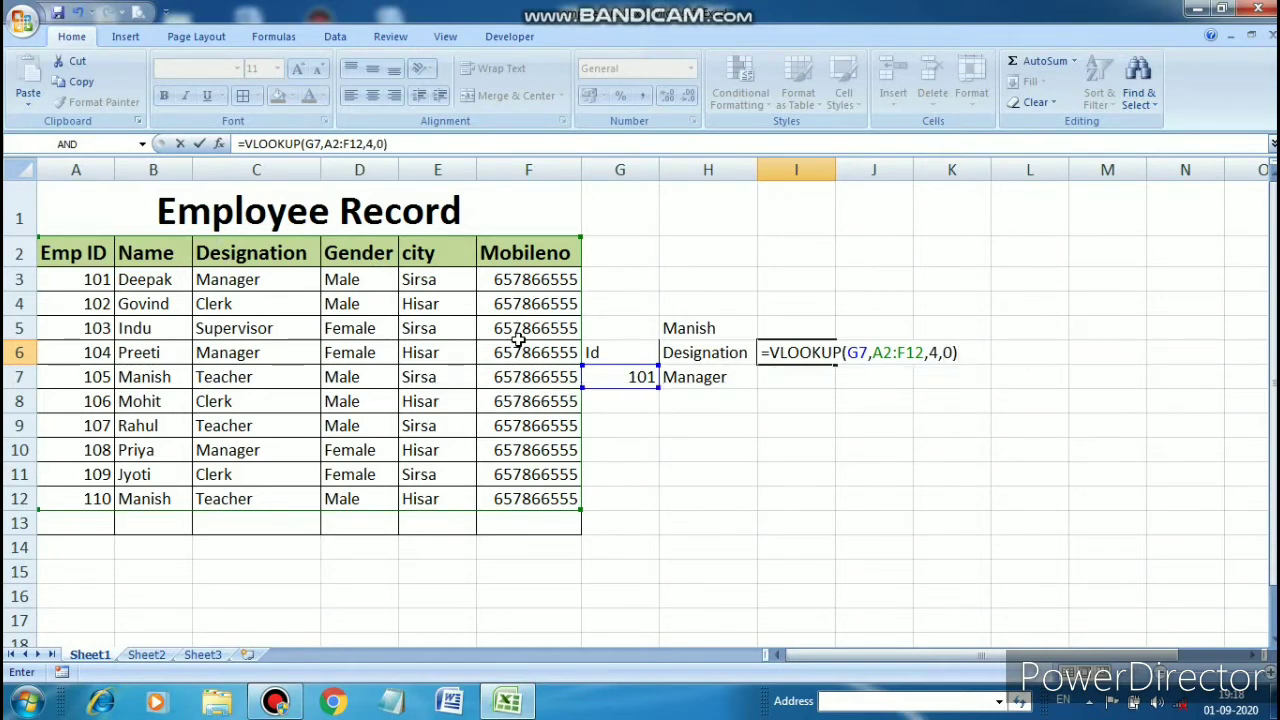
pyautogui.press('Return')
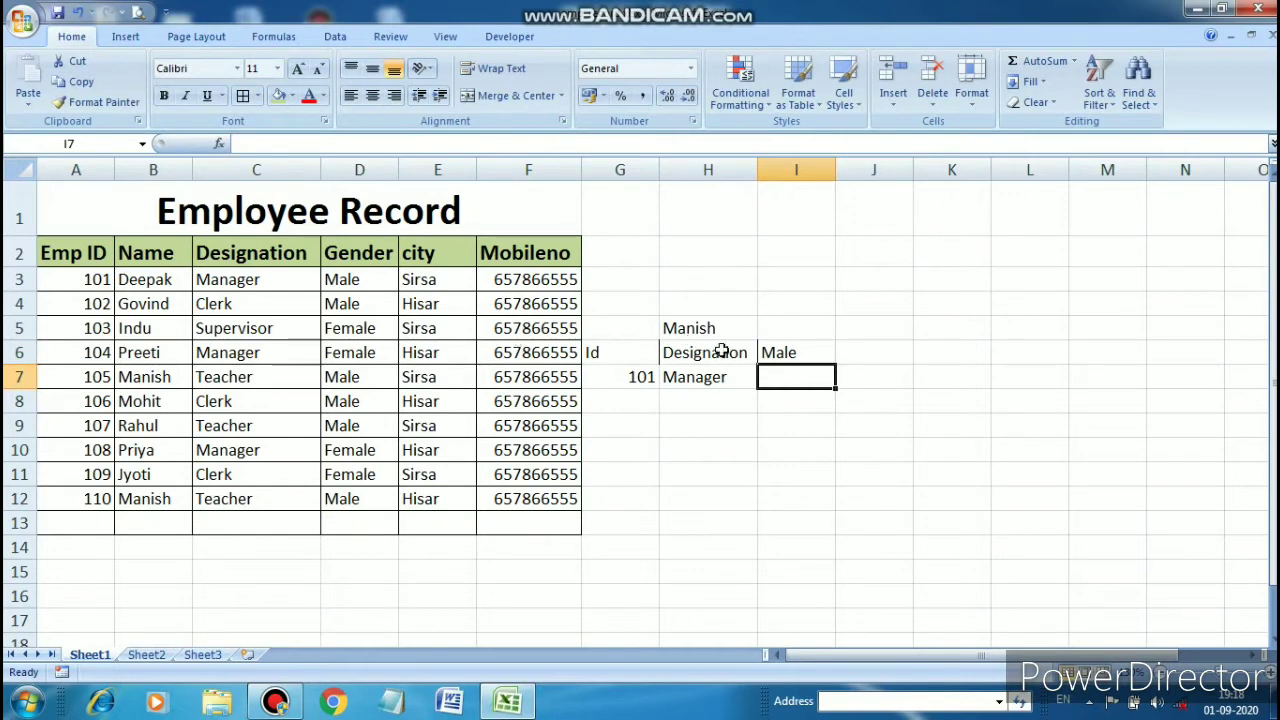
# Step: Move the VLOOKUP formula text from I6 to I7 without altering its references, and check its arguments there
pyautogui.click(786, 352)
pyautogui.doubleClick(786, 352)
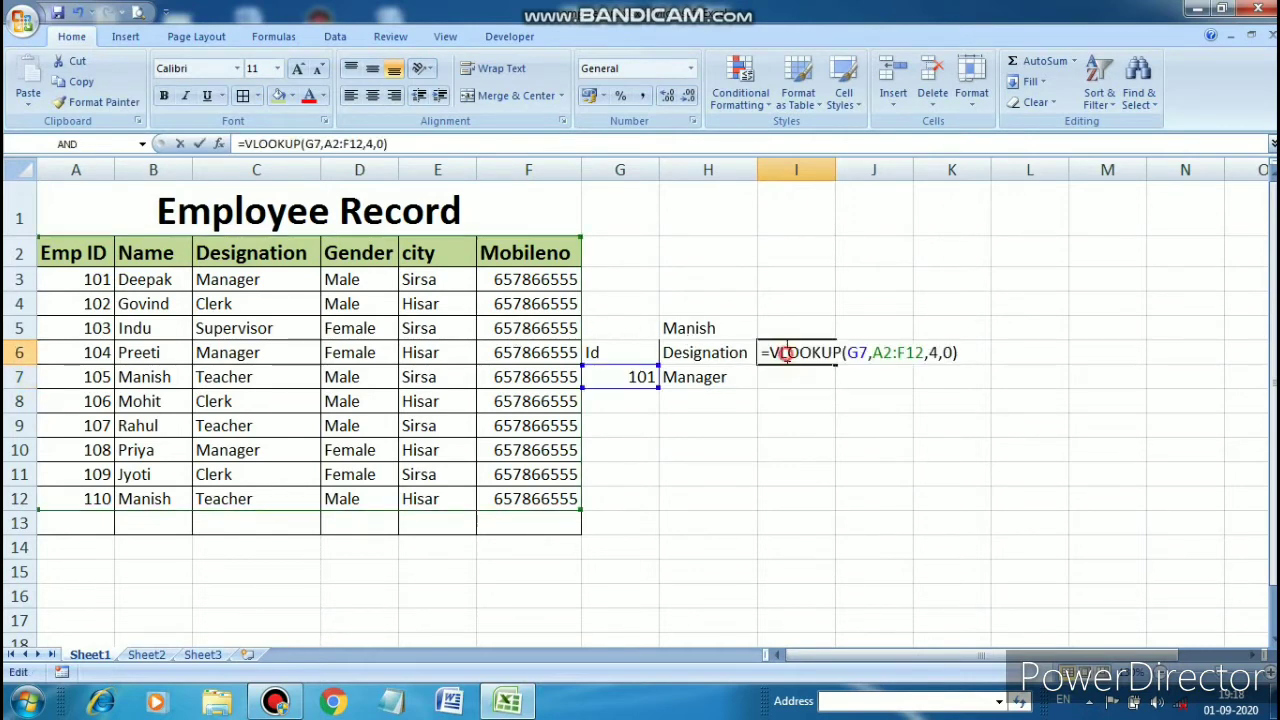
pyautogui.moveTo(762, 352); pyautogui.dragTo(964, 355)
pyautogui.hotkey('ctrl', 'c')
pyautogui.press('BackSpace')
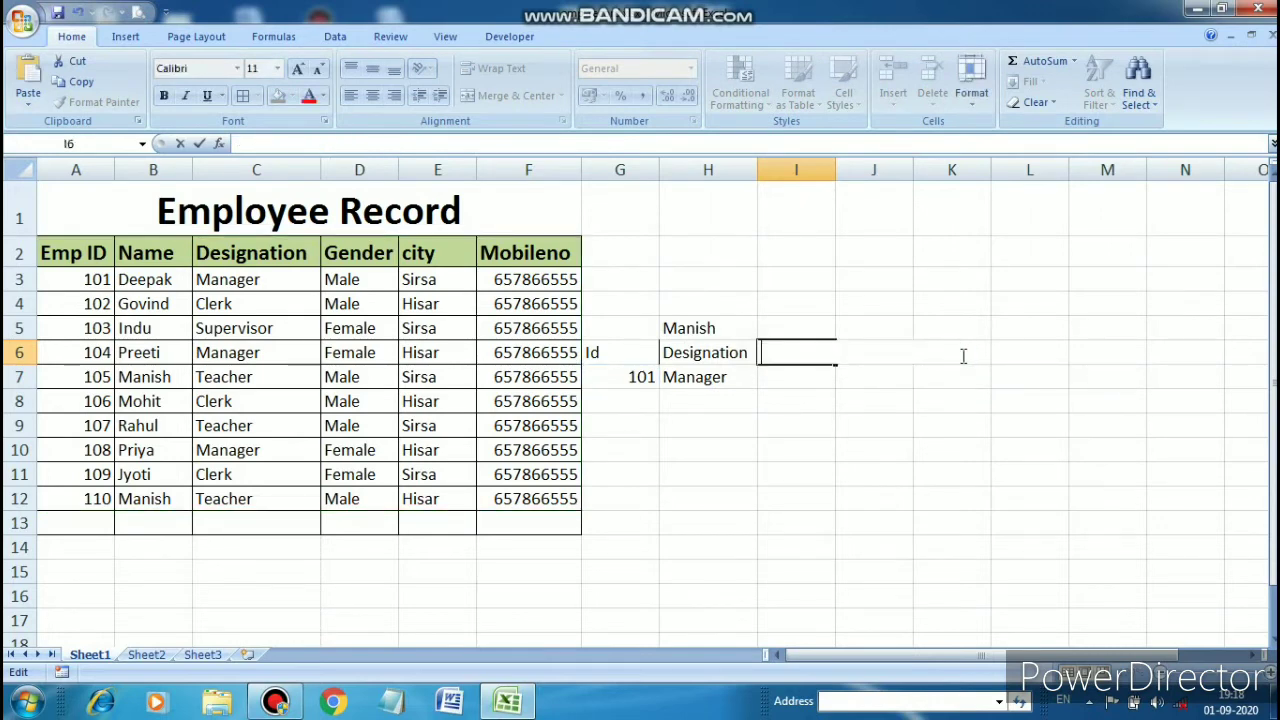
pyautogui.click(797, 378)
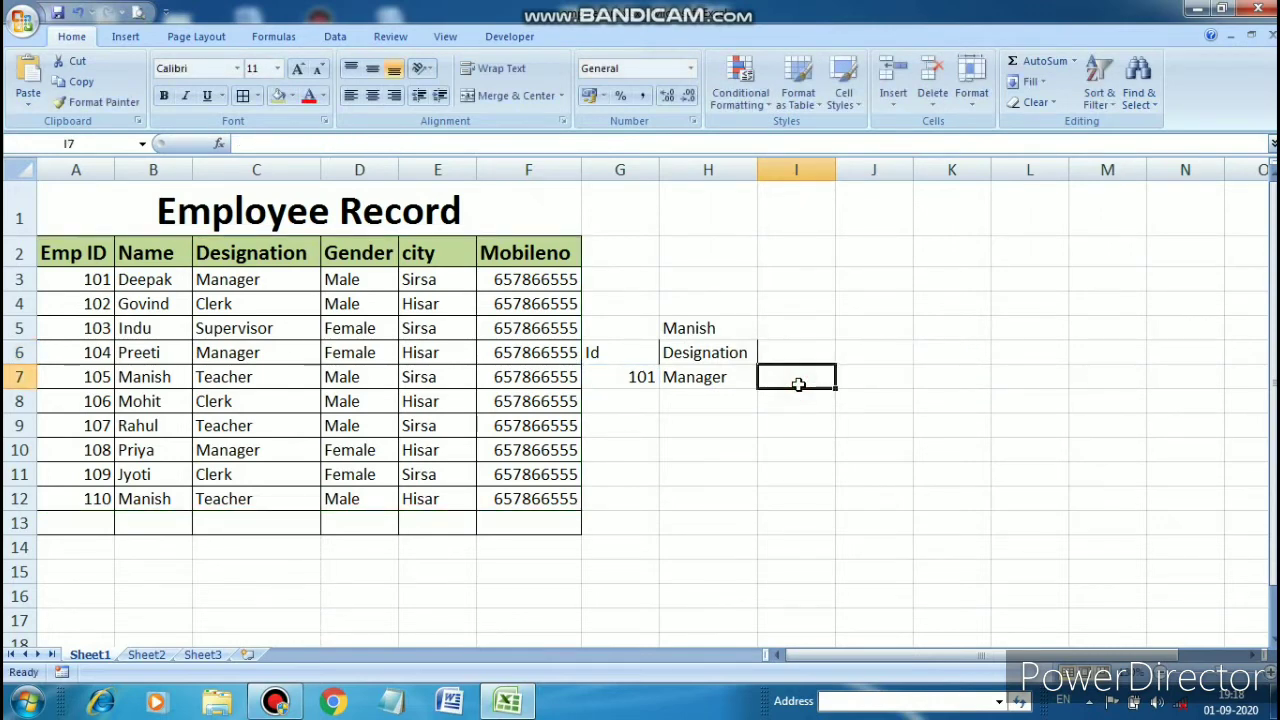
pyautogui.hotkey('ctrl', 'v')
pyautogui.click(771, 455)
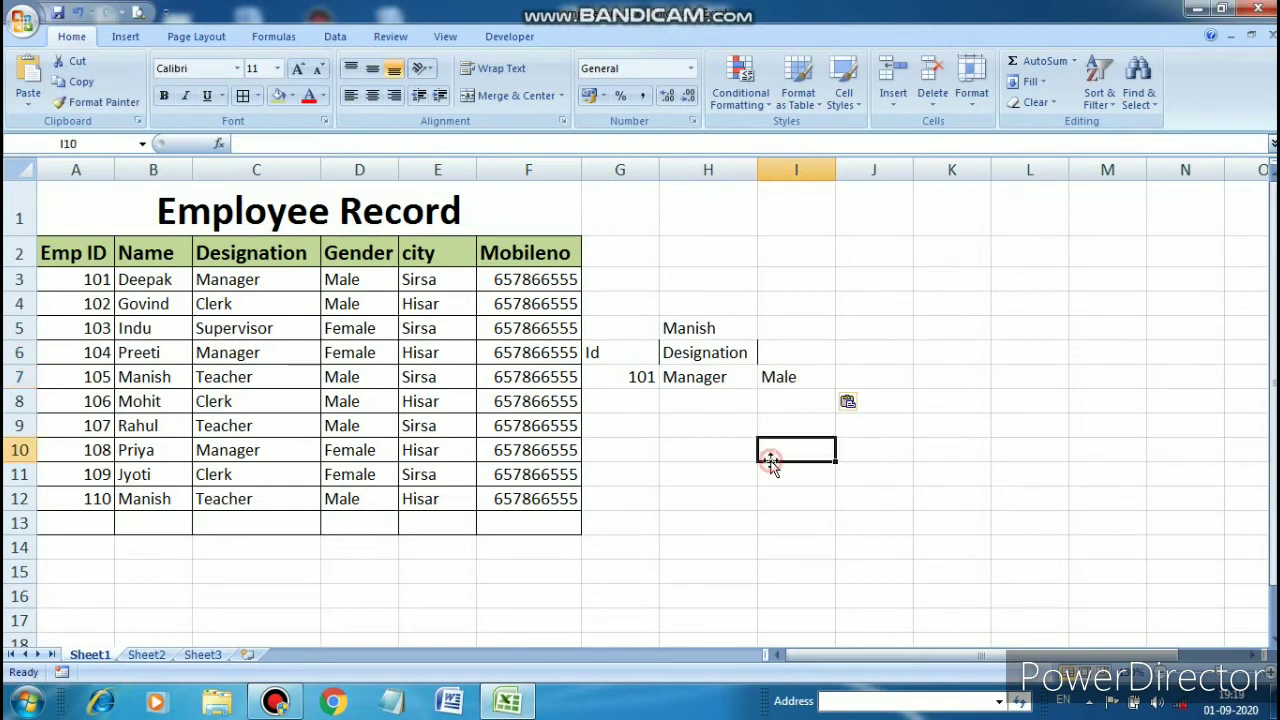
pyautogui.click(789, 379)
pyautogui.doubleClick(790, 378)
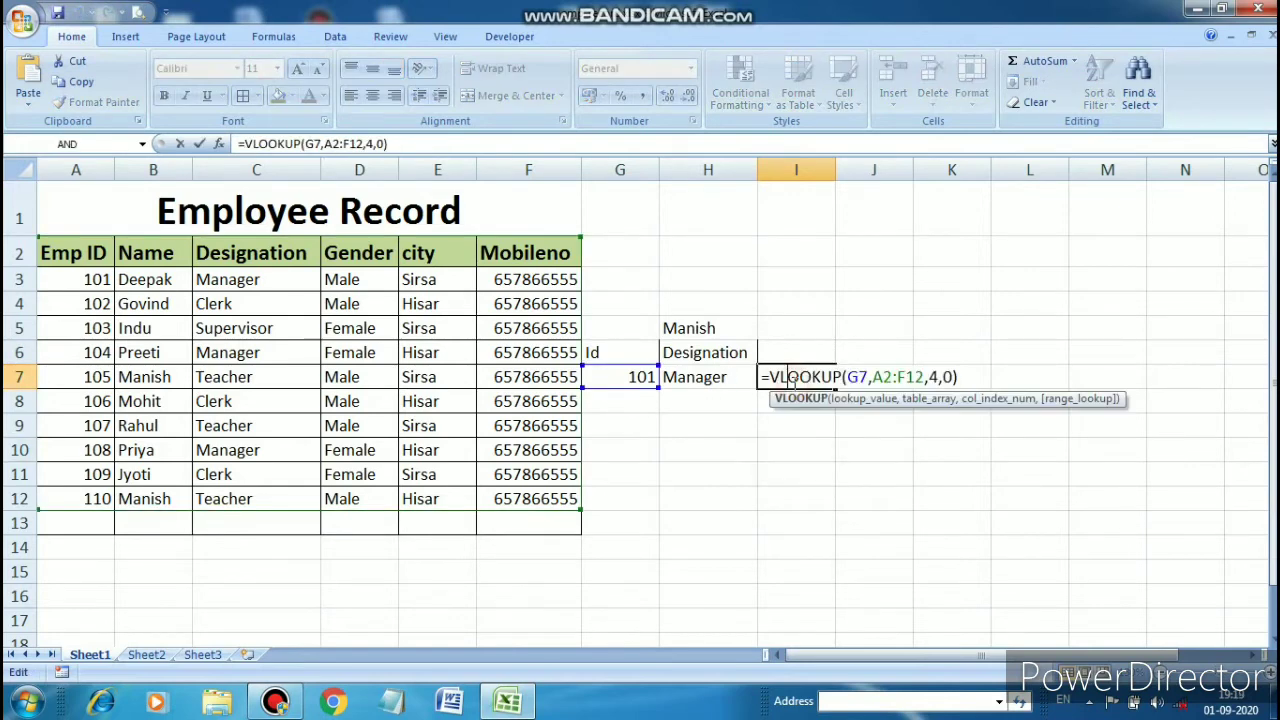
pyautogui.click(753, 479)
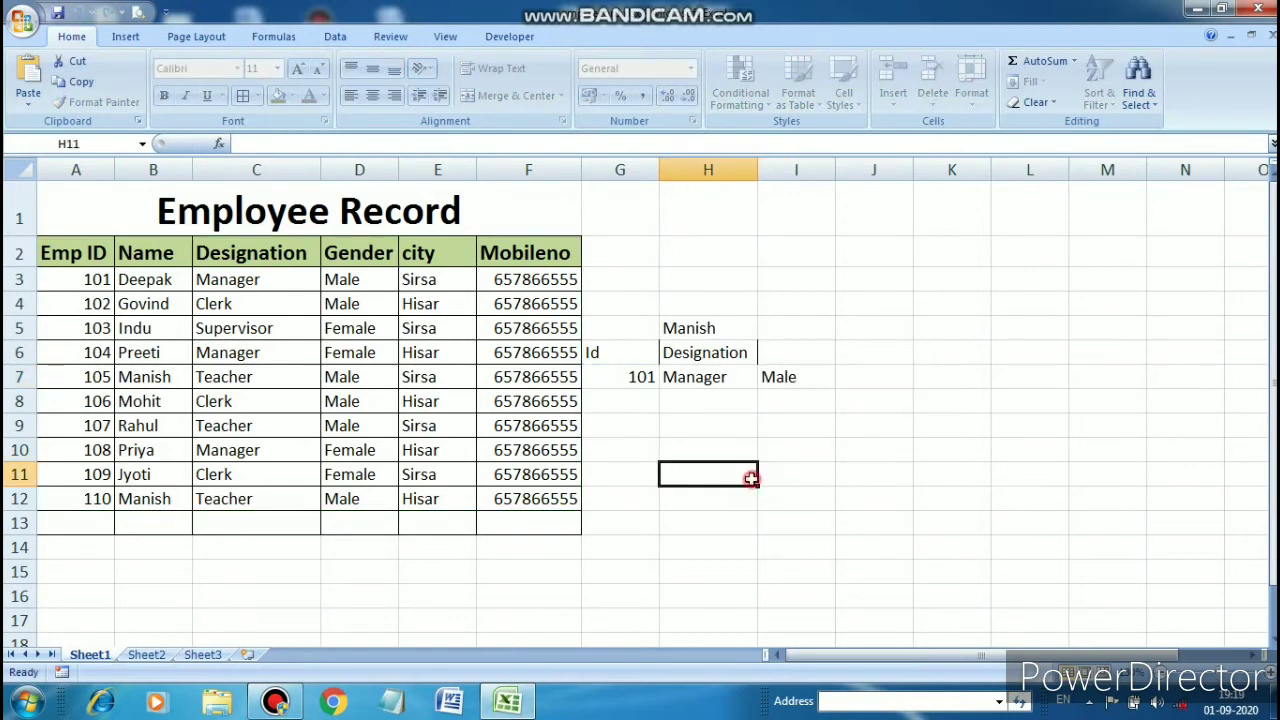
# Step: Change the lookup ID in G7 to 107
pyautogui.click(640, 377)
pyautogui.doubleClick(640, 377)
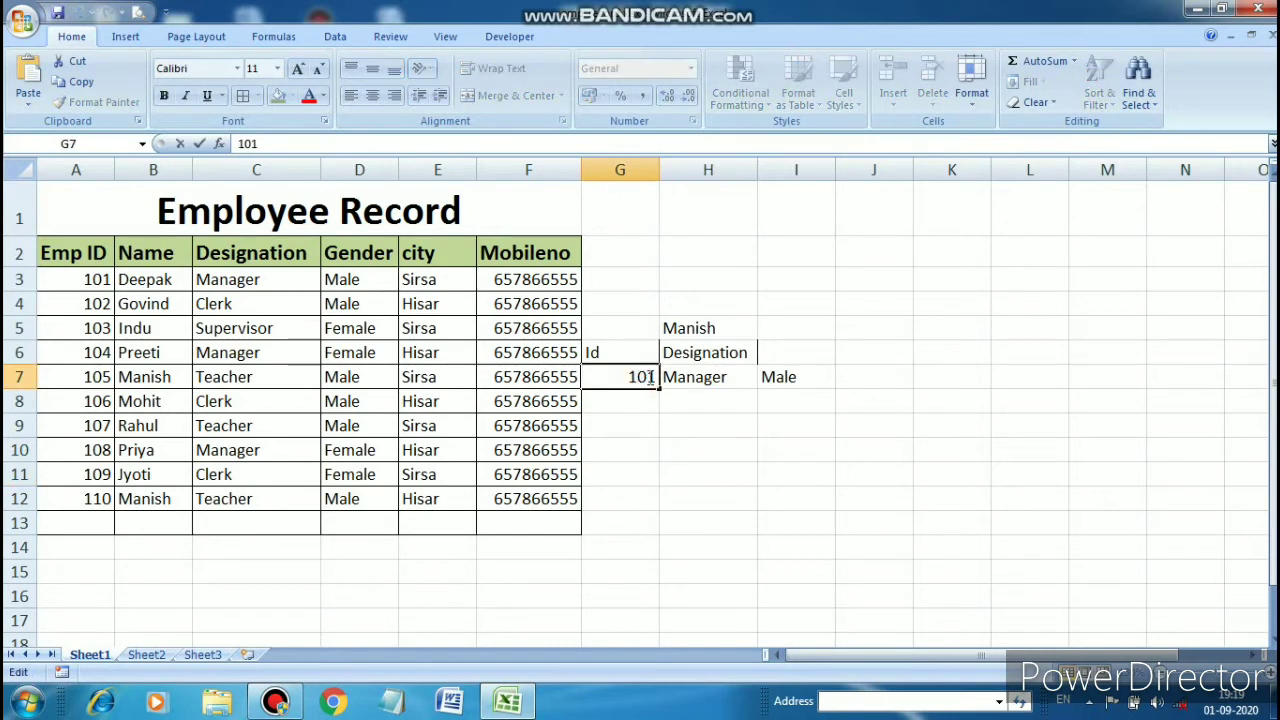
pyautogui.press('BackSpace')
pyautogui.write('7')
pyautogui.click(753, 435)
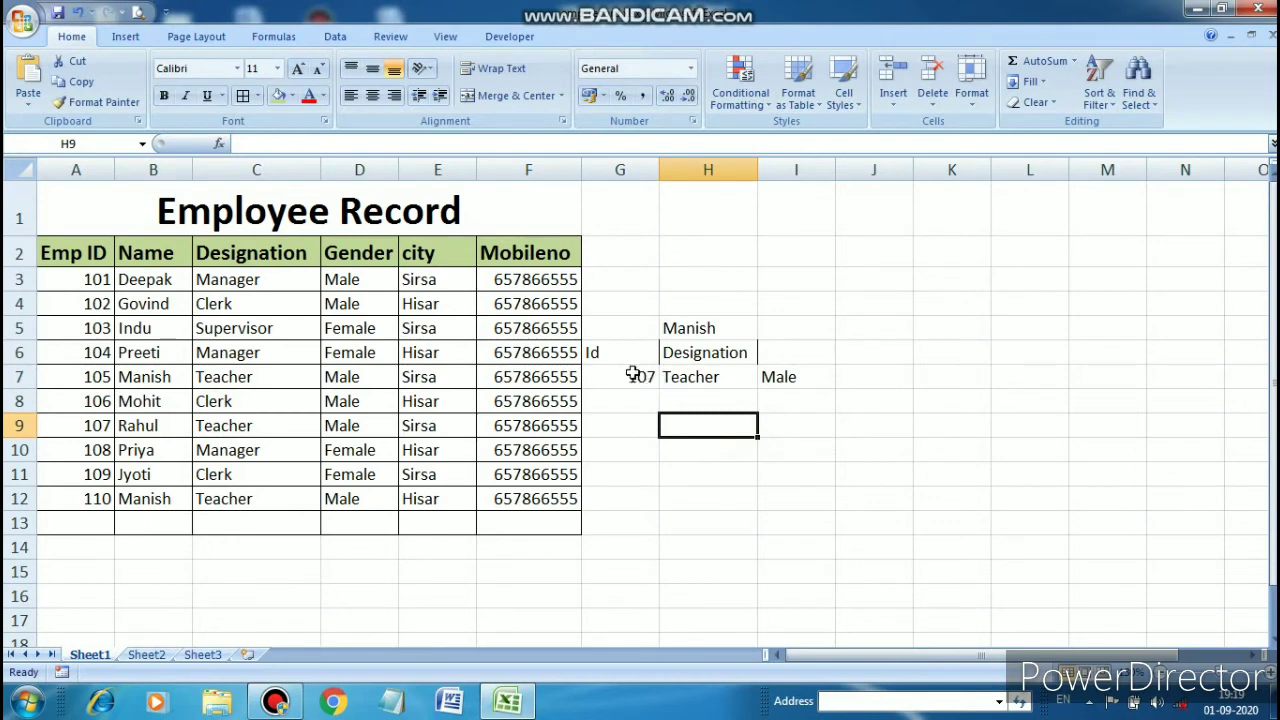
# Step: Label I6 as "Gender" above the new lookup result
pyautogui.moveTo(594, 352); pyautogui.dragTo(731, 355)
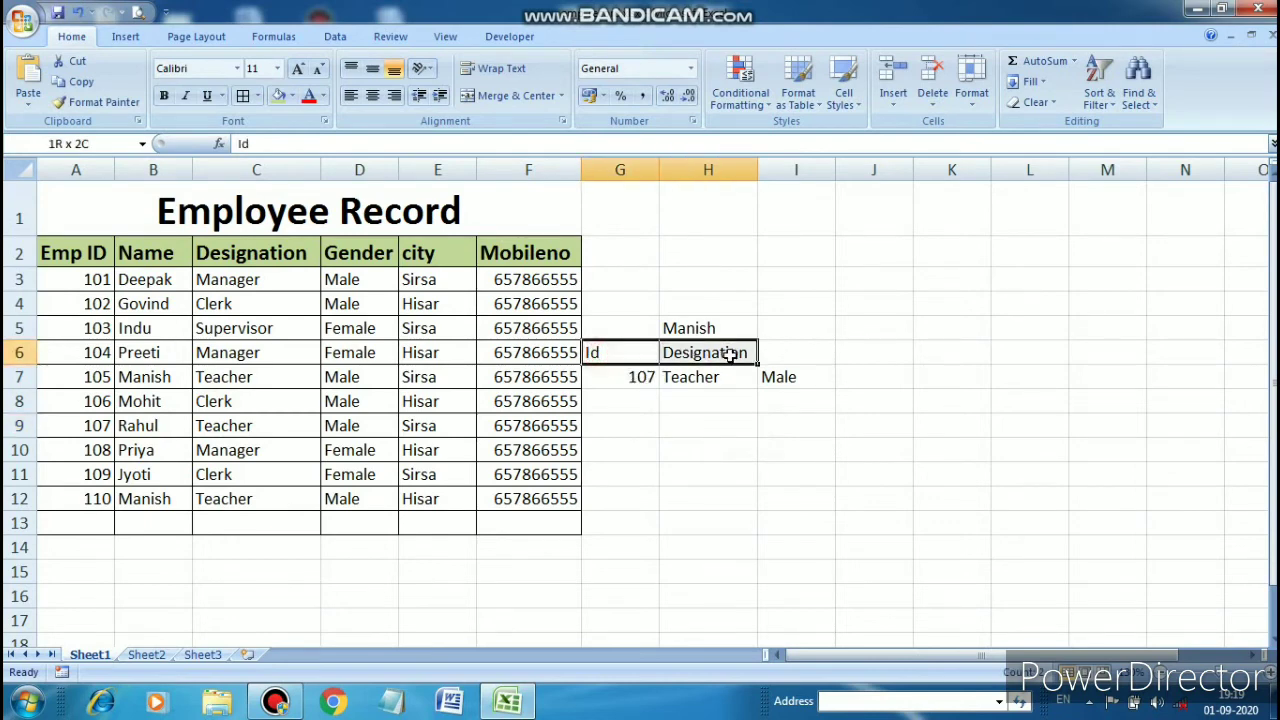
pyautogui.click(797, 350)
pyautogui.write('G')
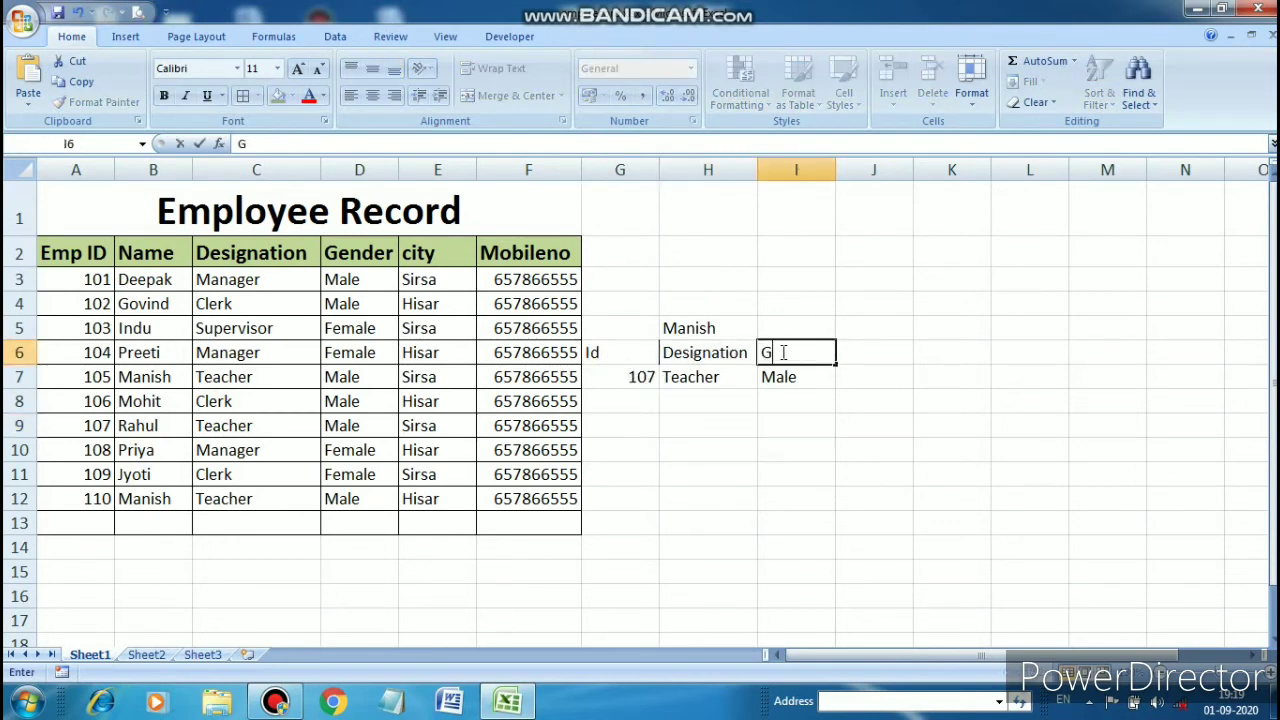
pyautogui.write('ender')
# Step: Format the headings in G6:I6 as bold with the light green fill used in the main table's header
pyautogui.moveTo(594, 352); pyautogui.dragTo(817, 352)
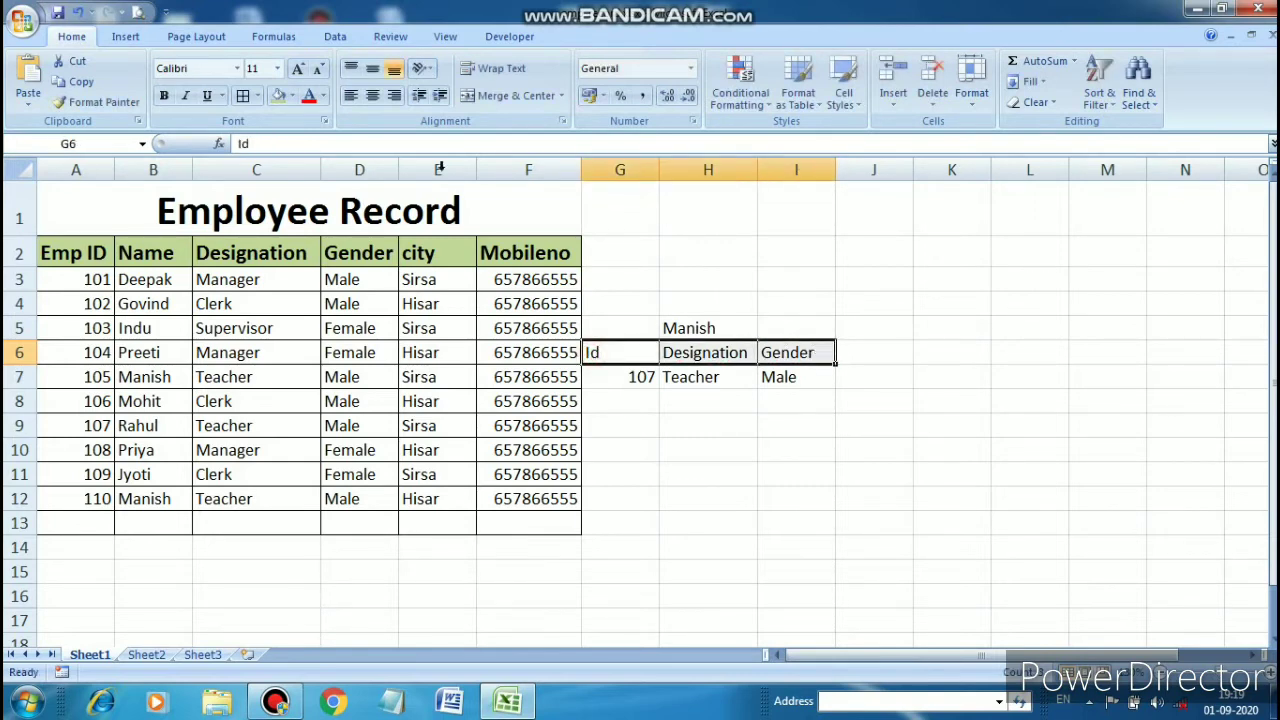
pyautogui.click(164, 95)
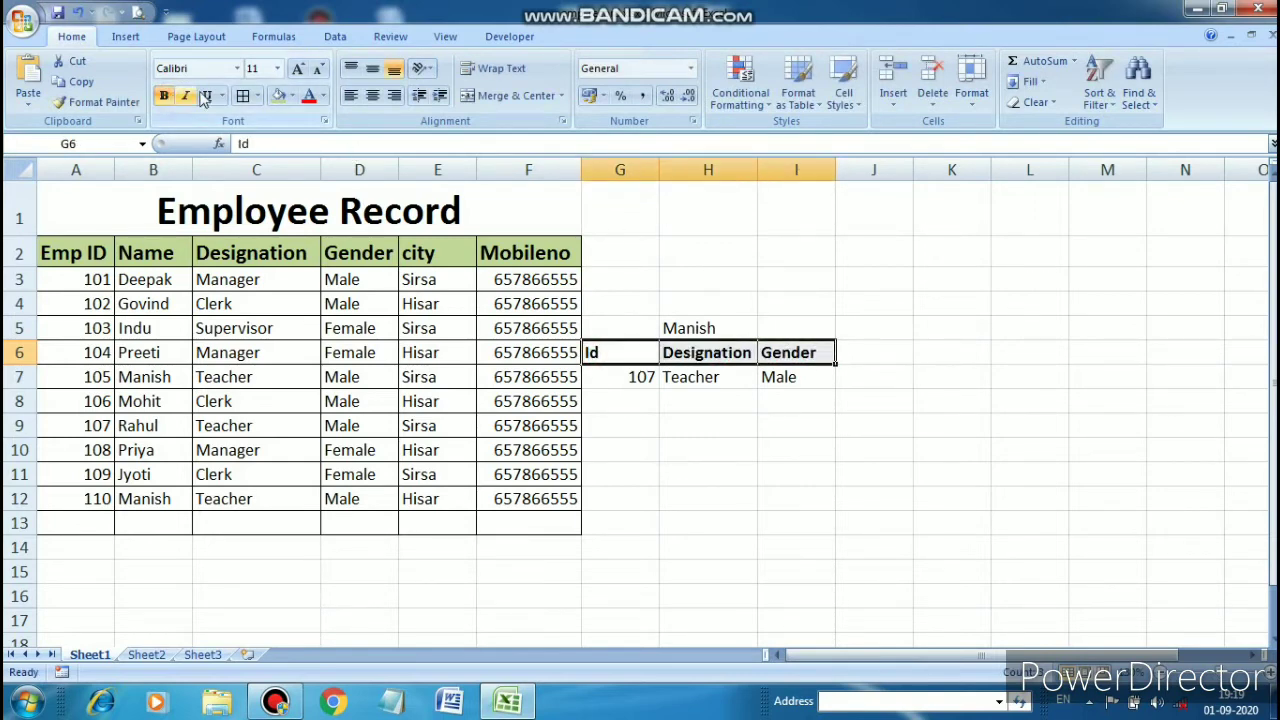
pyautogui.click(280, 95)
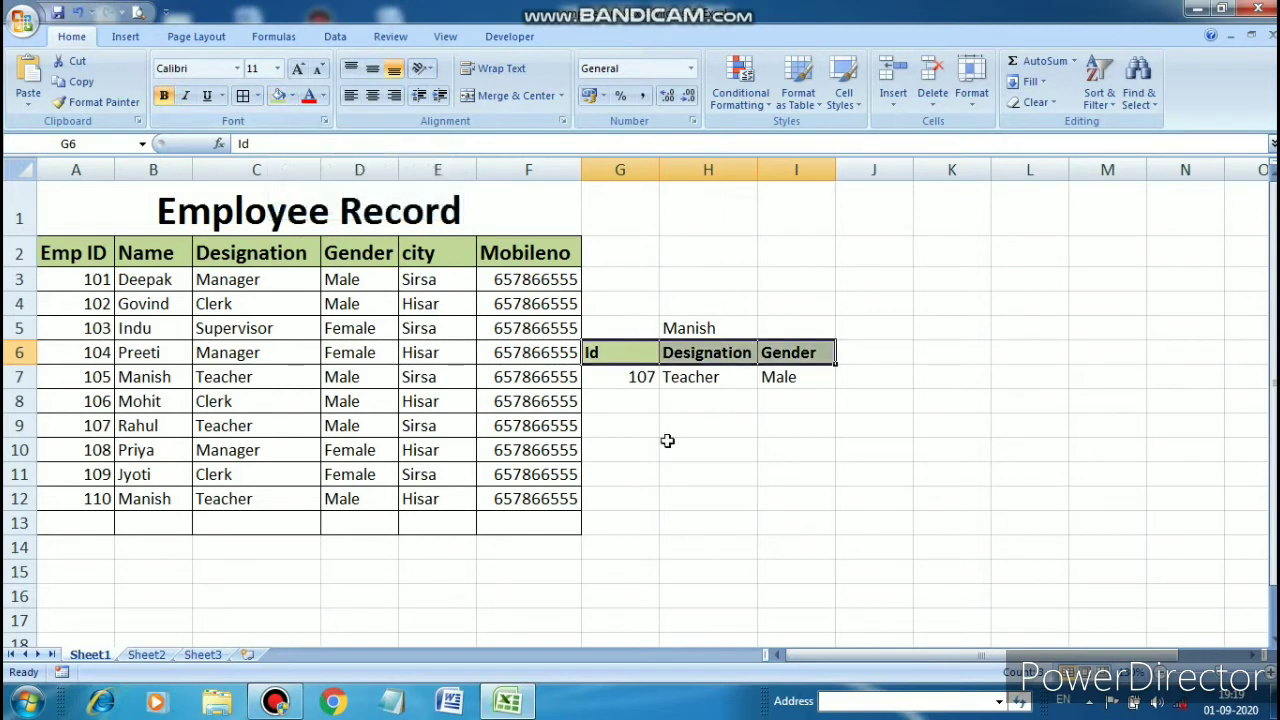
pyautogui.click(722, 475)
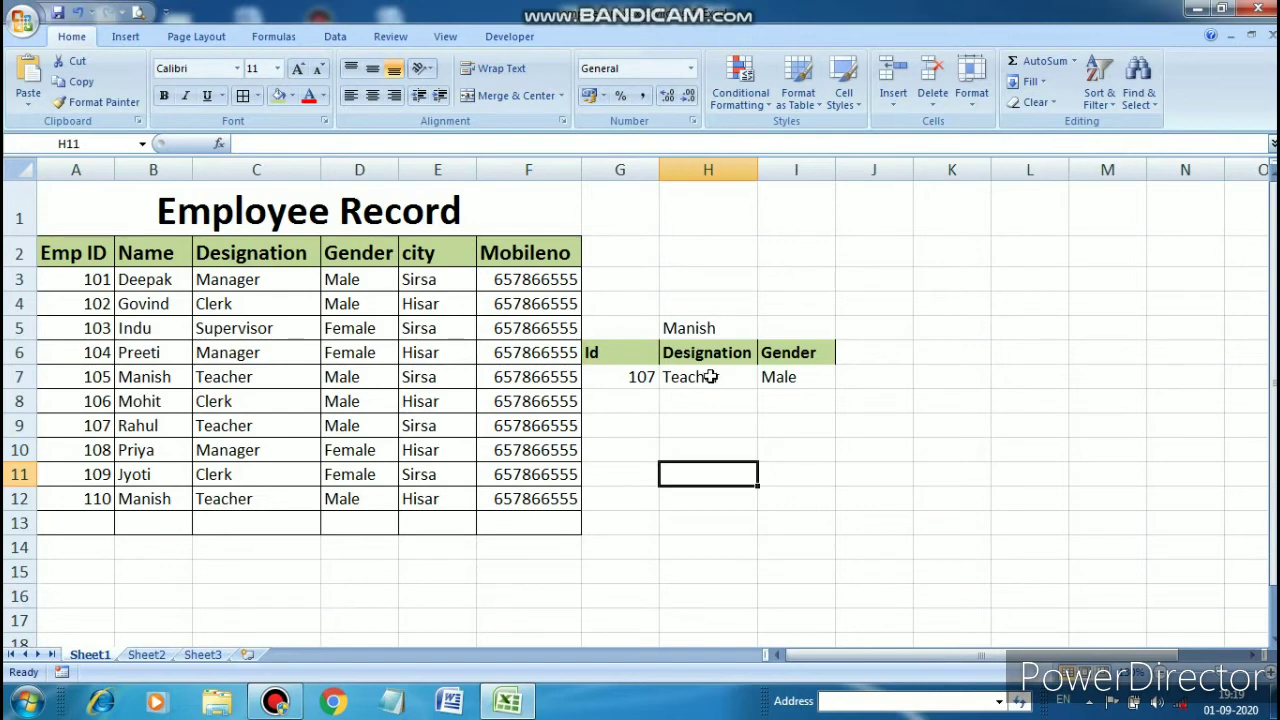
pyautogui.click(848, 352)
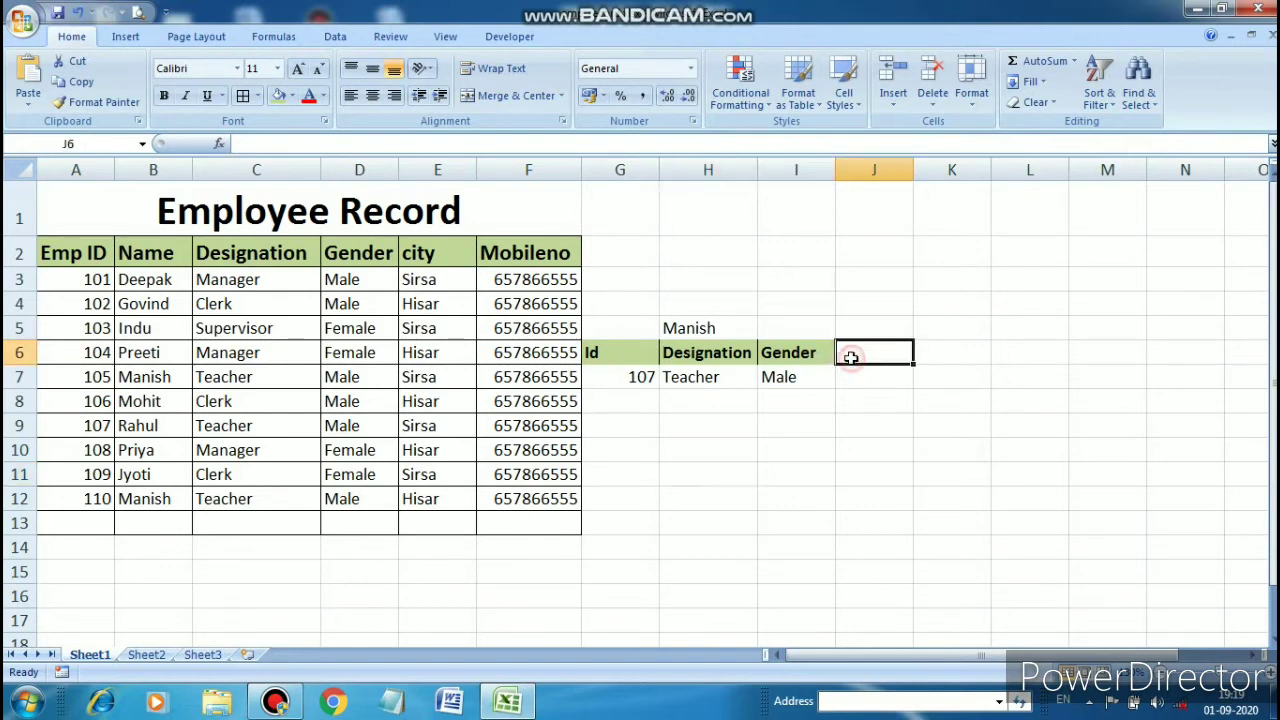
pyautogui.click(932, 352)
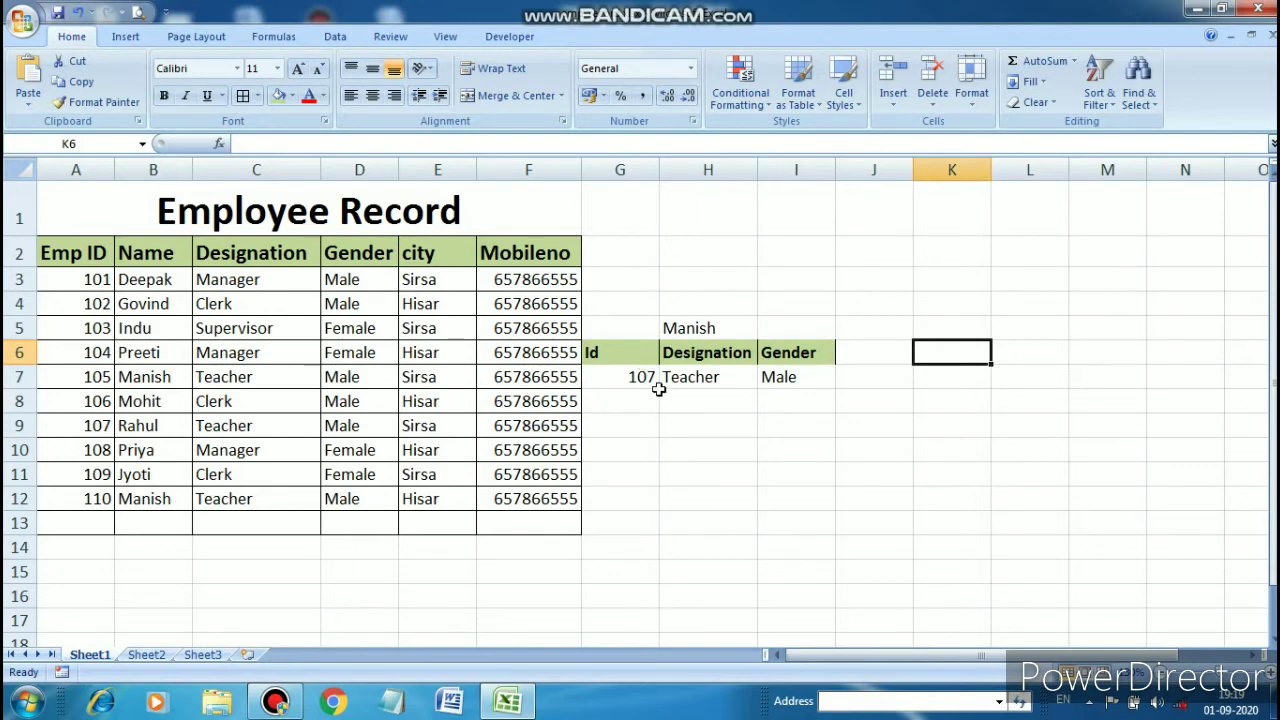
pyautogui.click(640, 377)
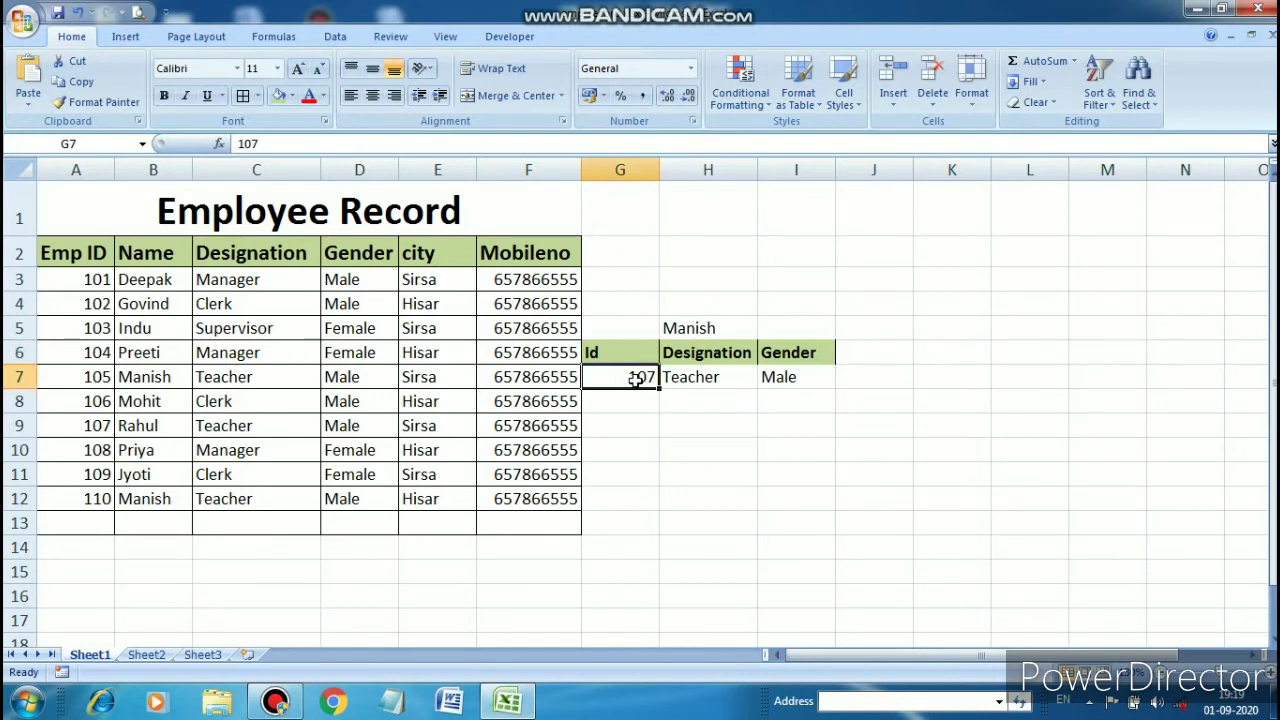
pyautogui.press('Left')
pyautogui.press('Left')
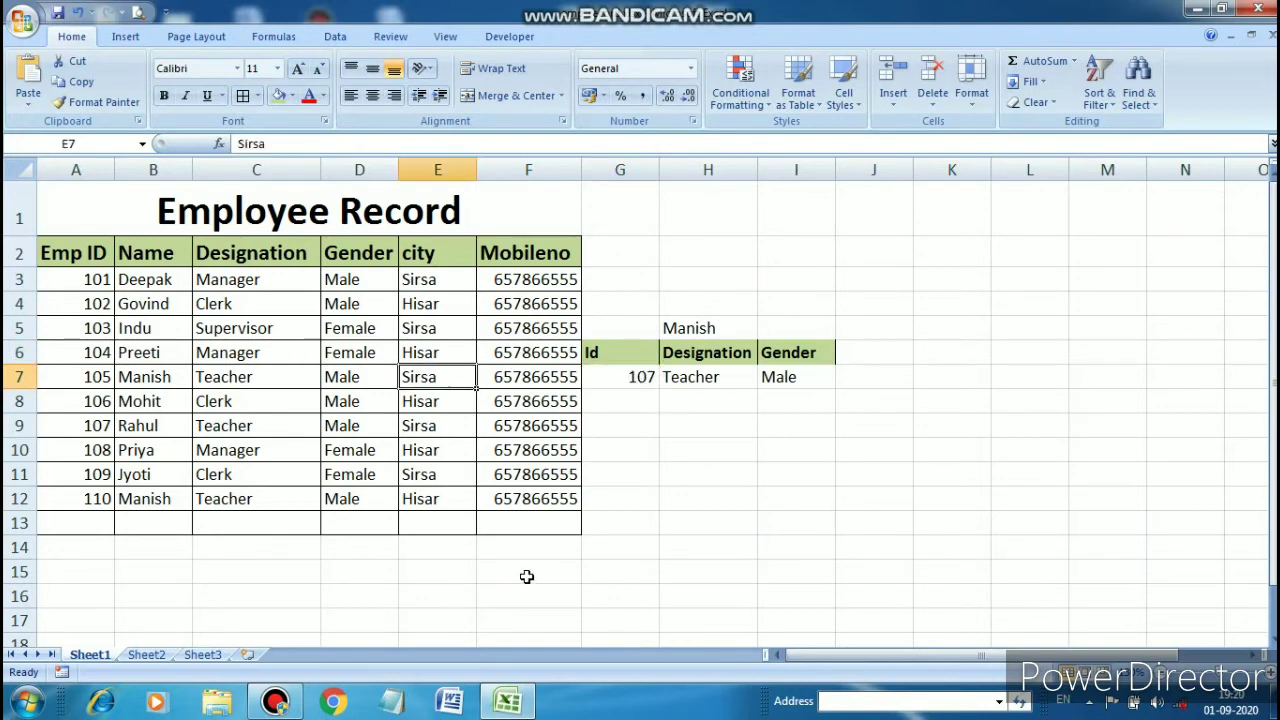
pyautogui.click(637, 378)
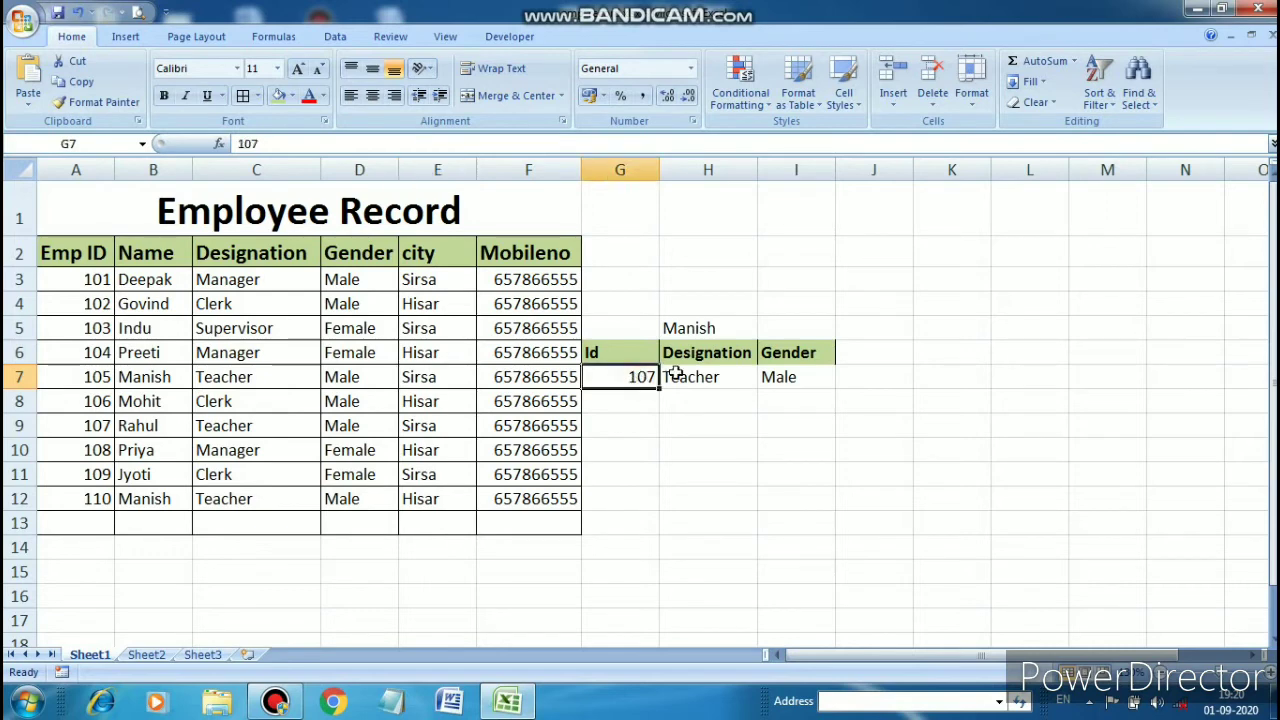
pyautogui.click(768, 378)
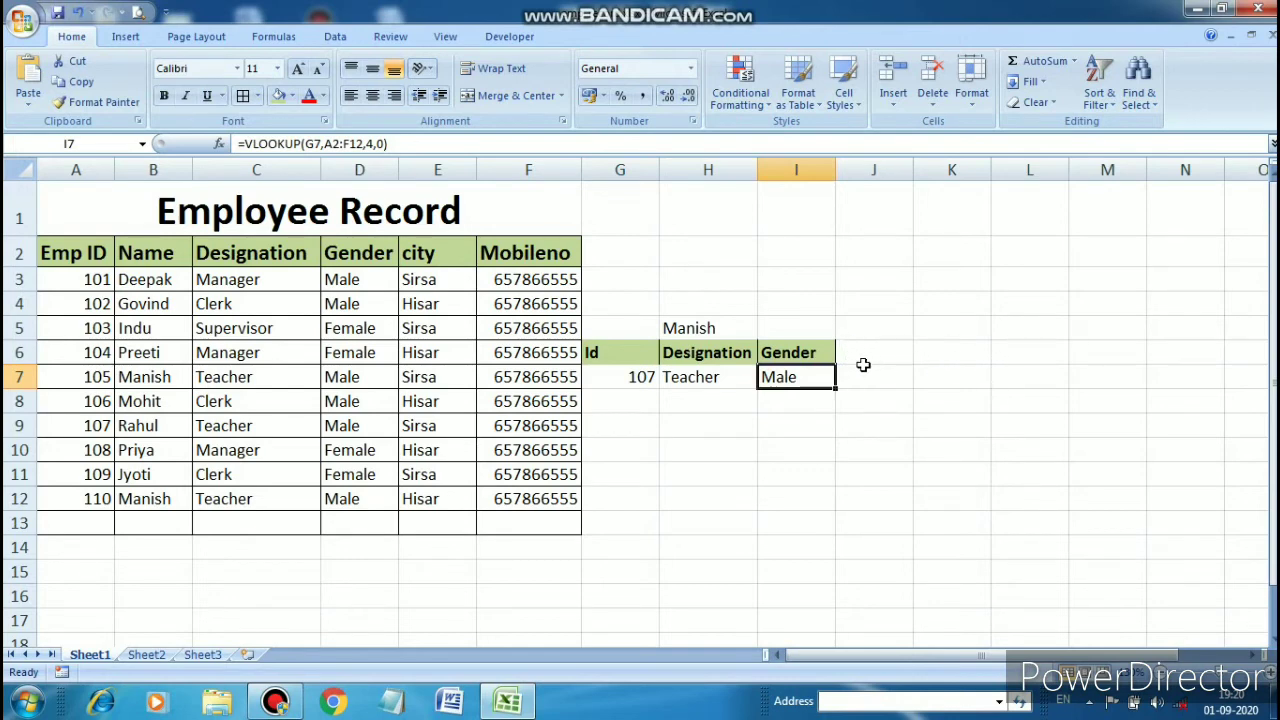
# Step: Add a list data validation to the lookup ID cell G7, using the employee IDs in =$A$3:$A$12 as its source
pyautogui.click(620, 378)
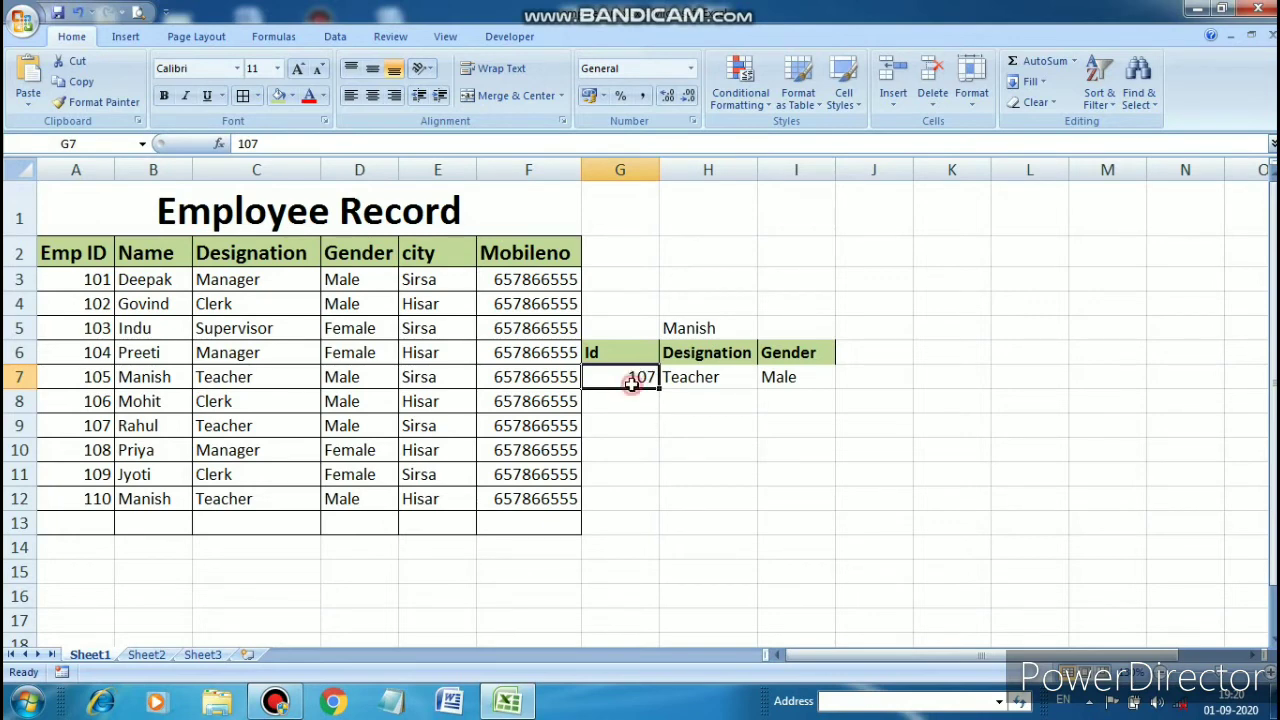
pyautogui.click(335, 37)
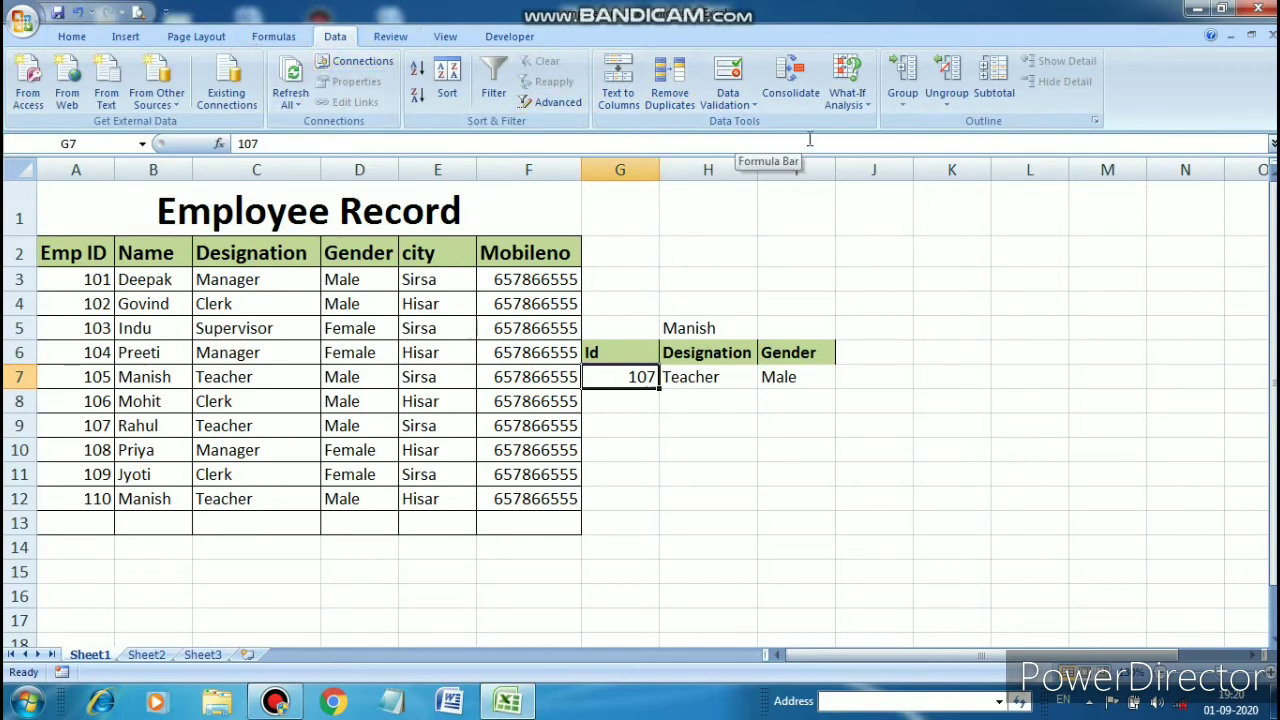
pyautogui.click(752, 108)
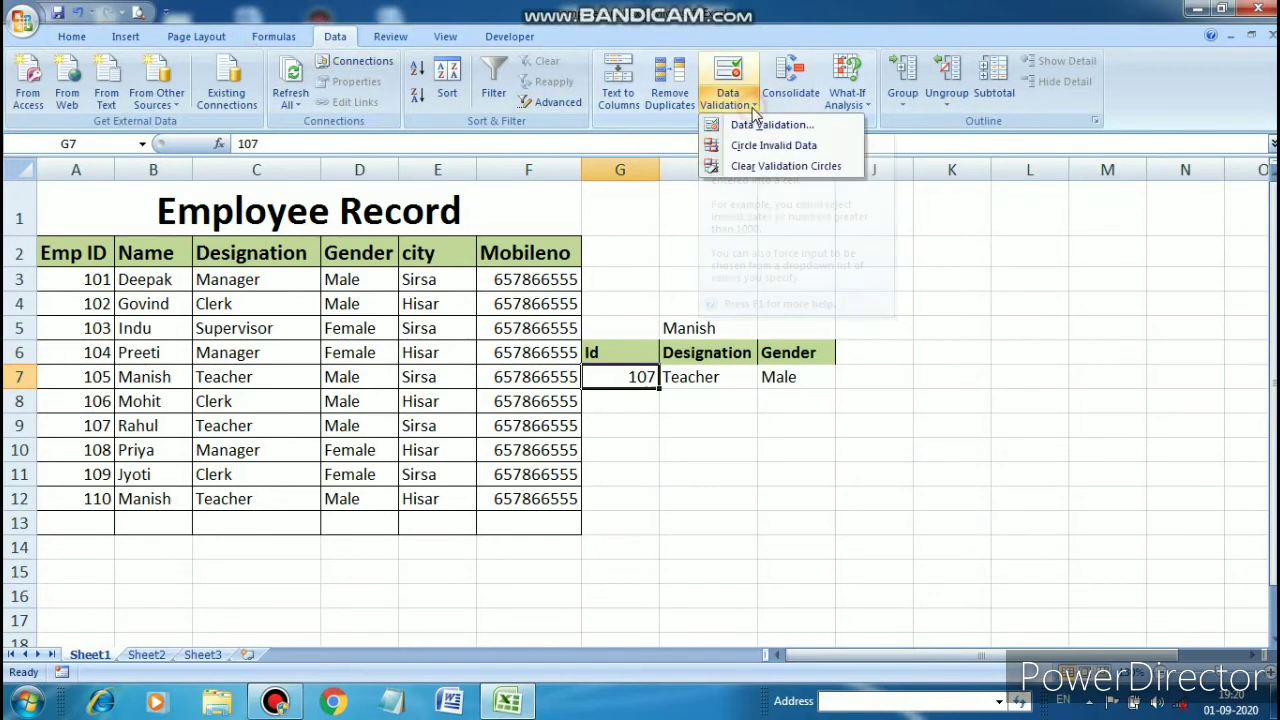
pyautogui.click(763, 126)
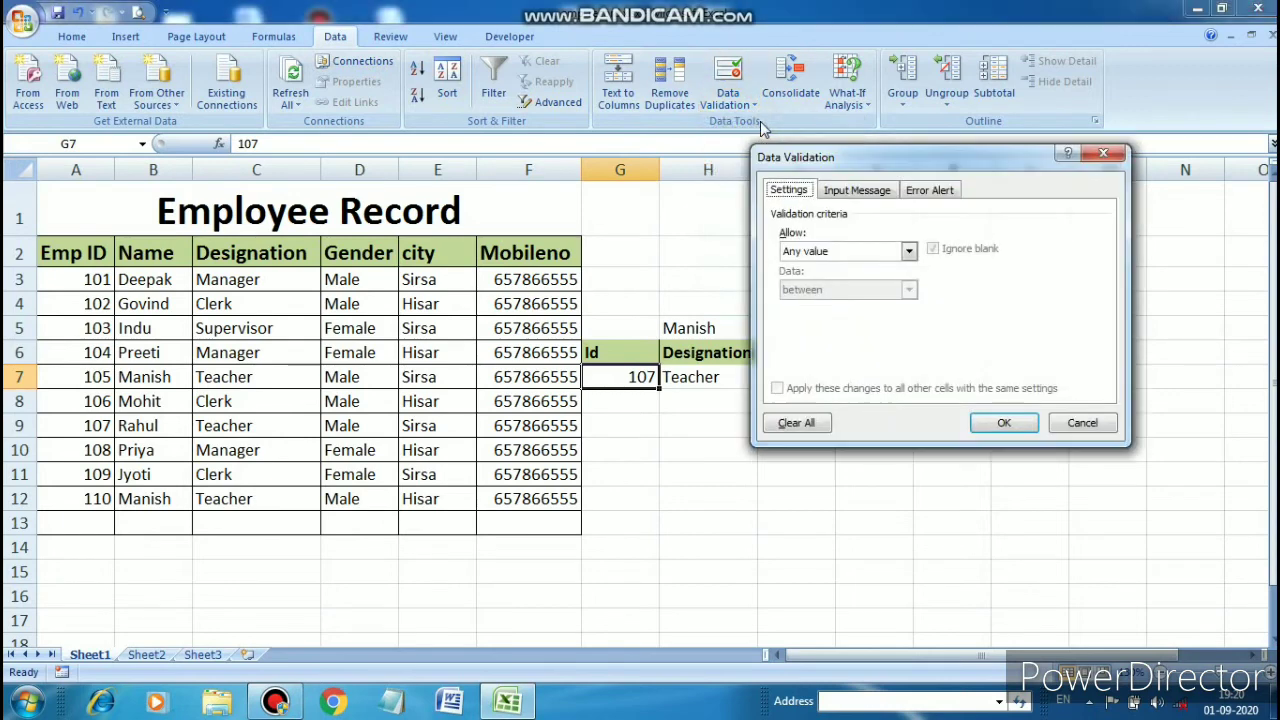
pyautogui.click(910, 252)
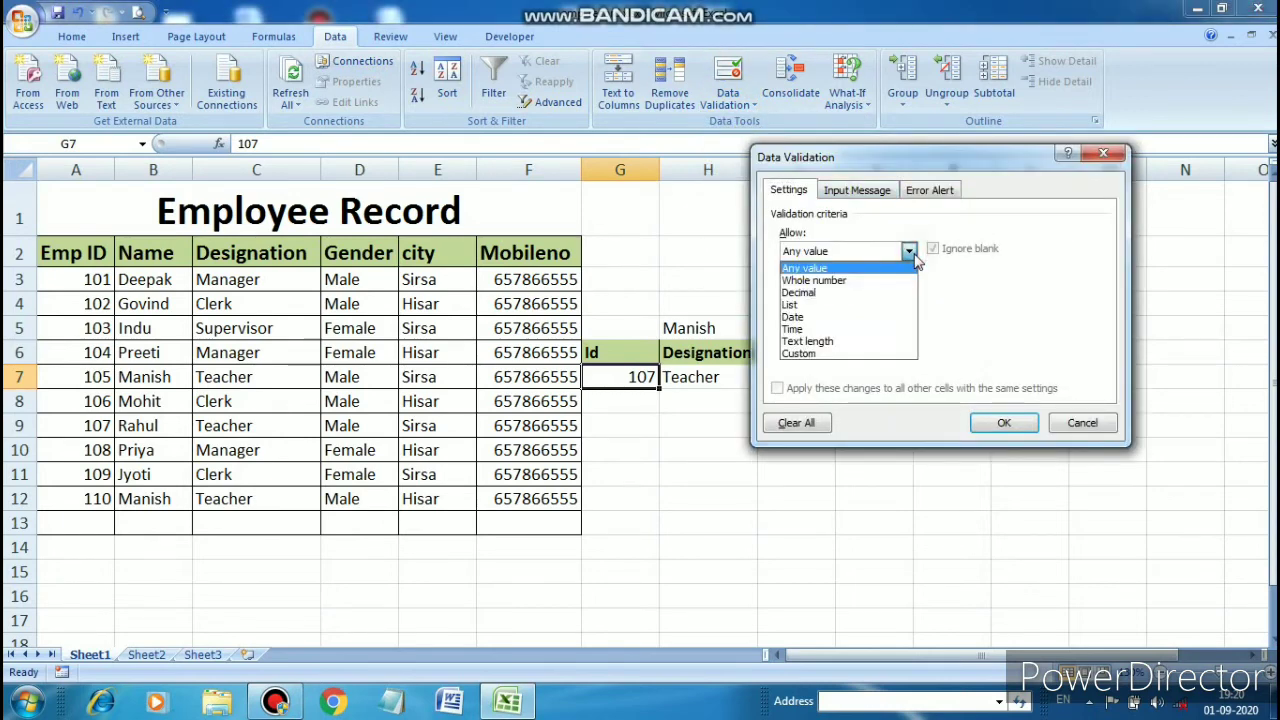
pyautogui.click(812, 303)
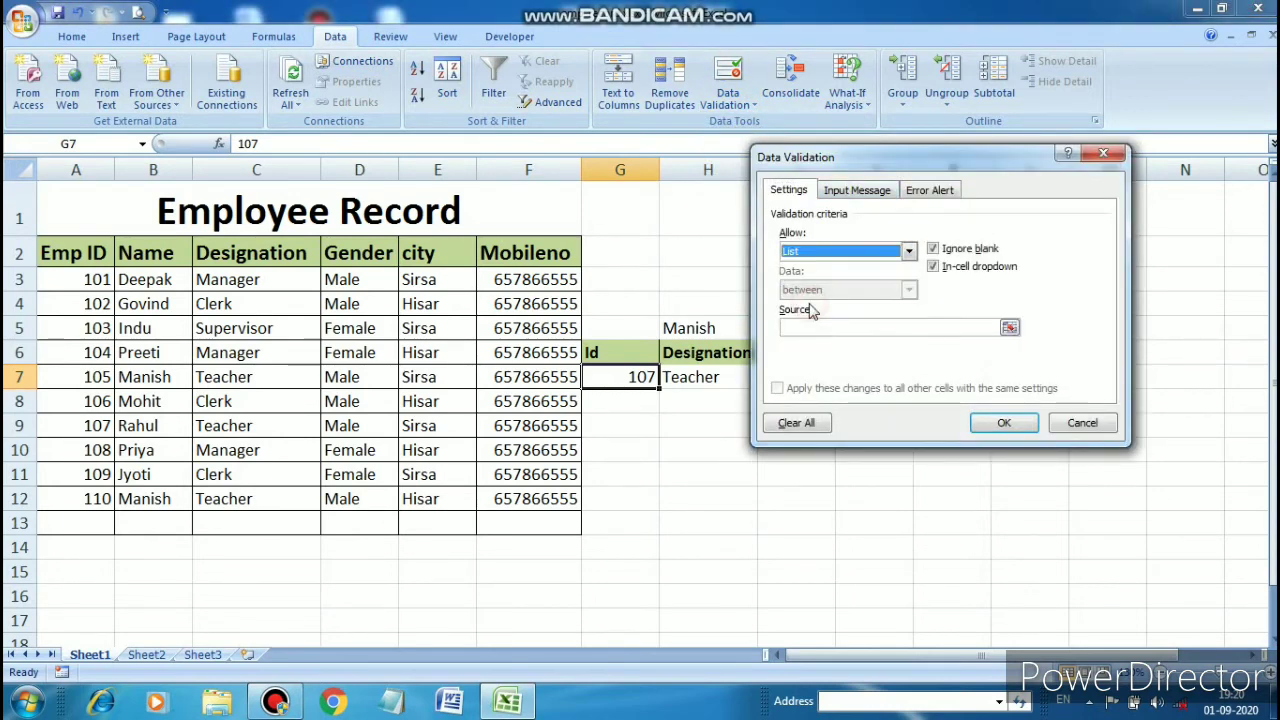
pyautogui.click(866, 328)
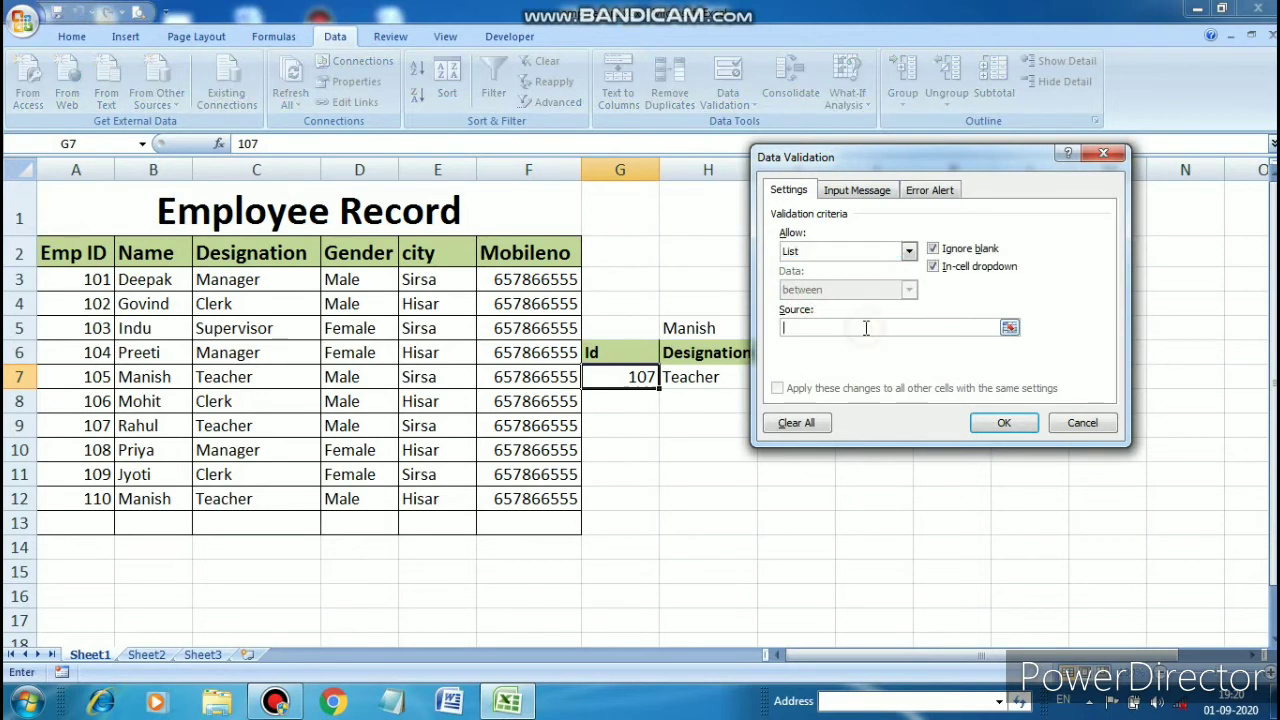
pyautogui.moveTo(97, 279); pyautogui.dragTo(91, 491)
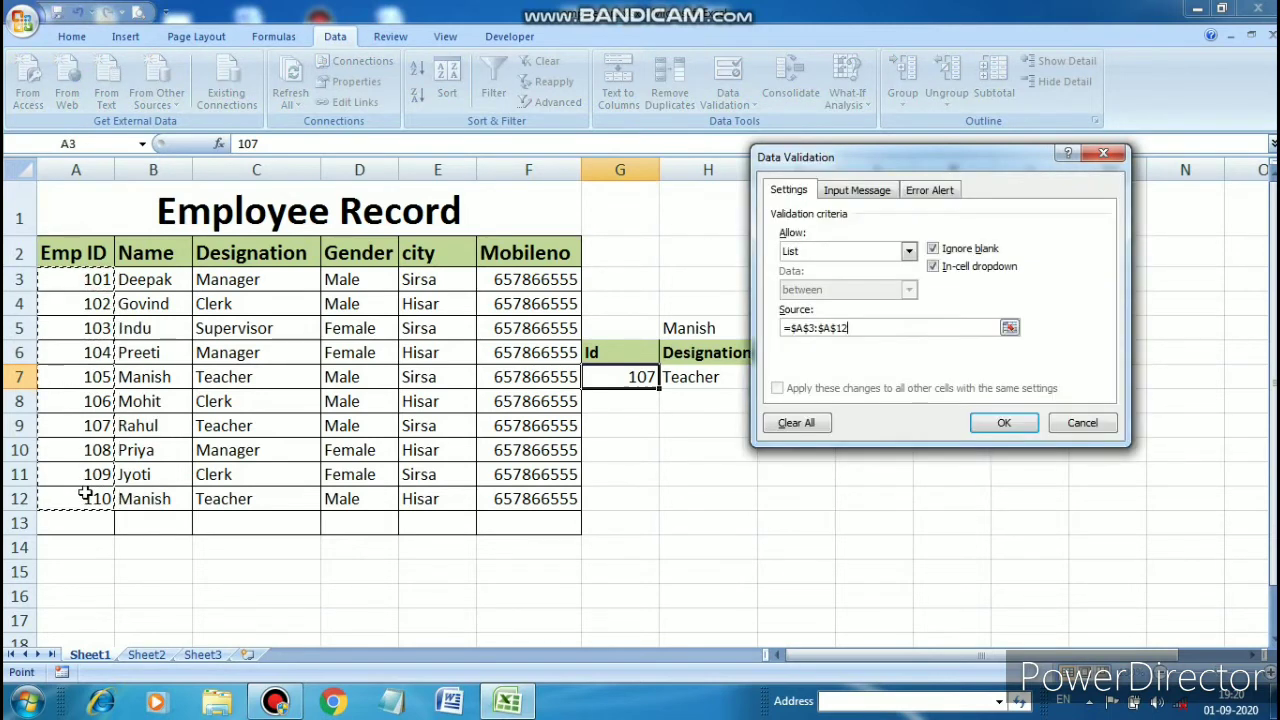
pyautogui.click(1003, 423)
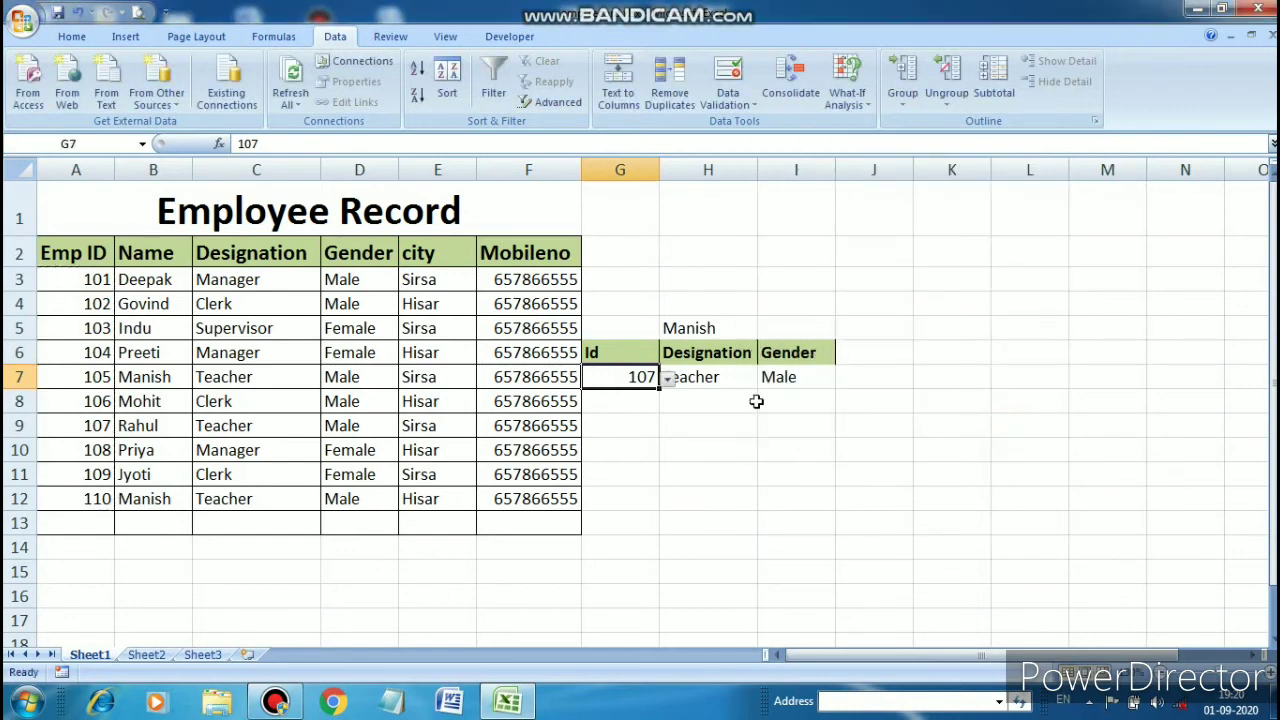
# Step: Test the lookup by choosing ID 108 and finally 110 from the validation list in G7
pyautogui.click(667, 380)
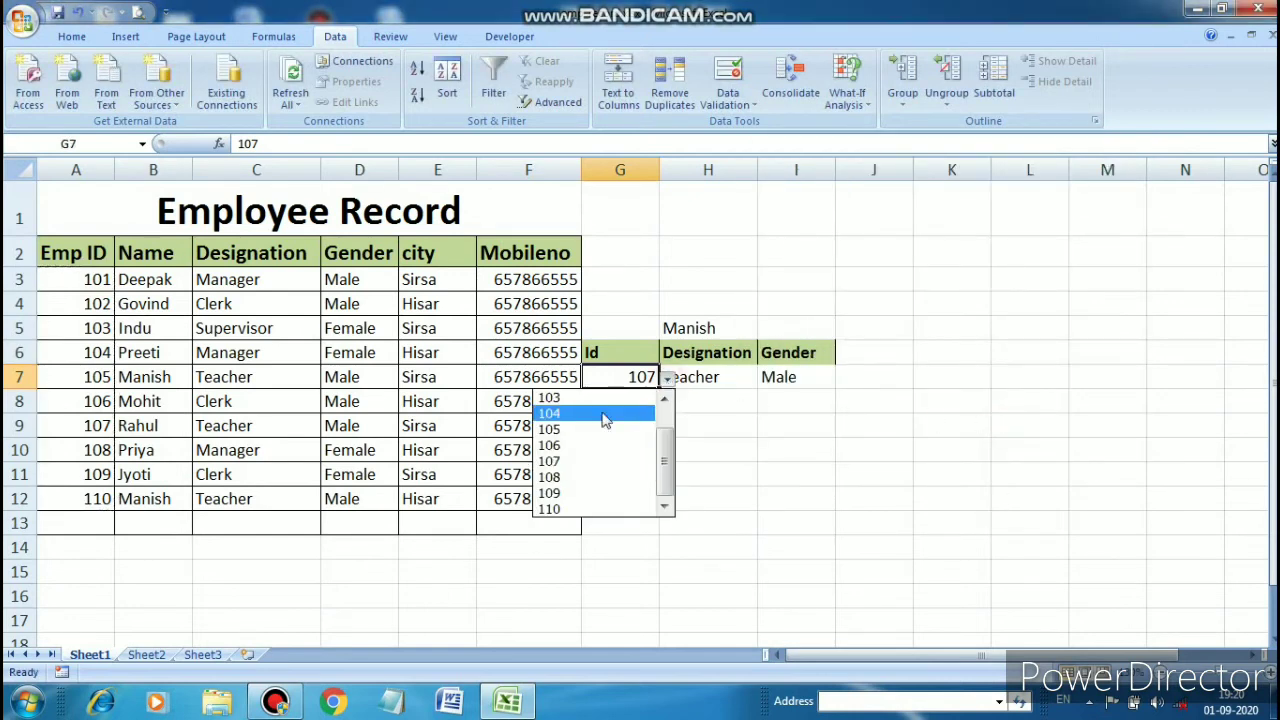
pyautogui.click(557, 479)
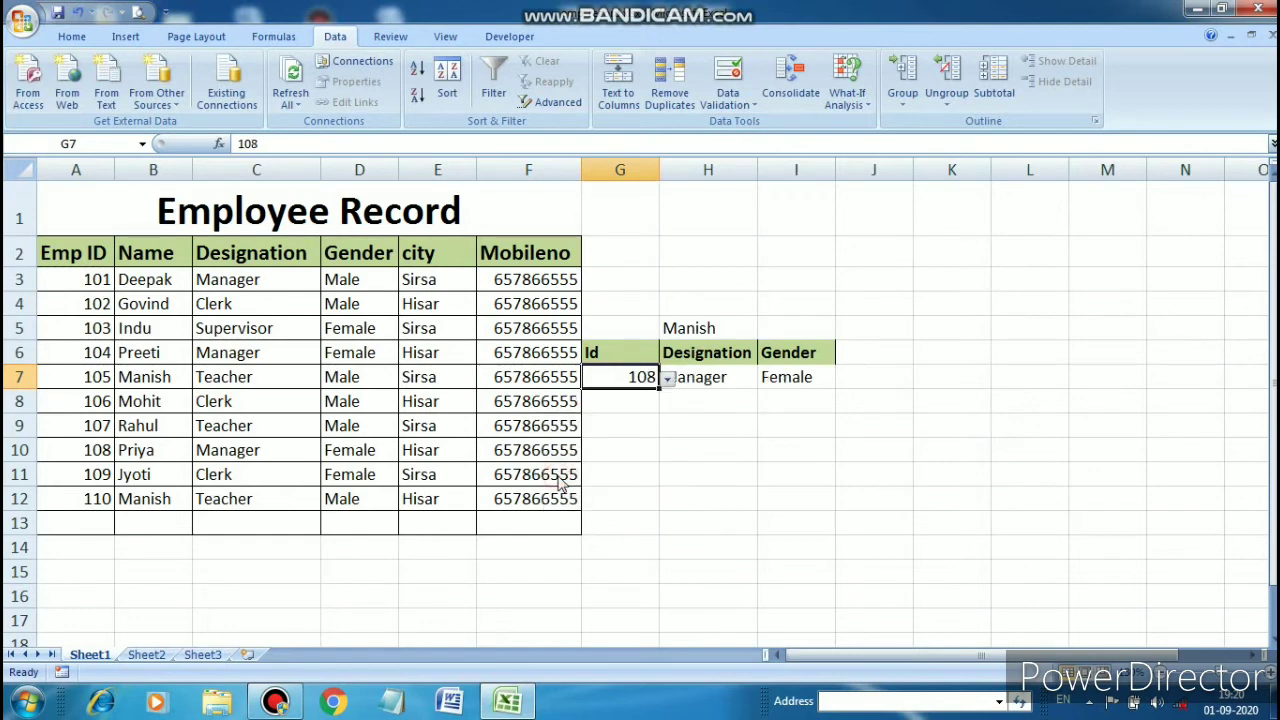
pyautogui.click(667, 380)
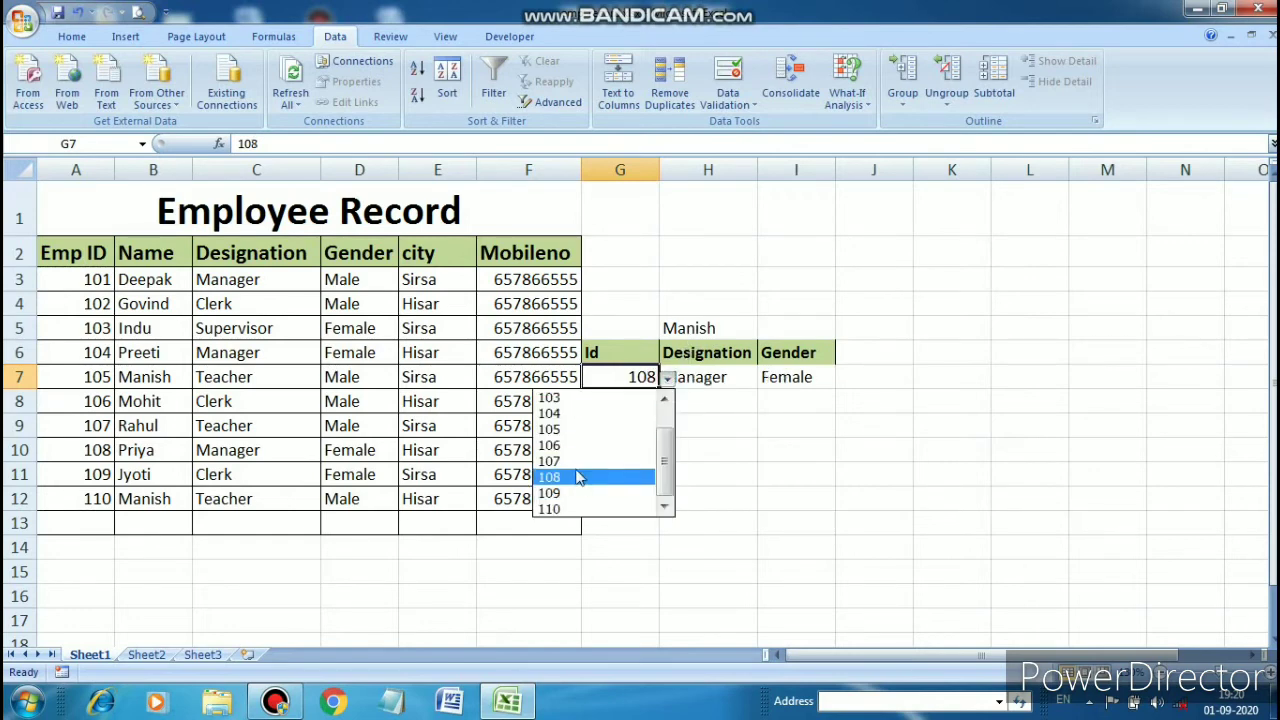
pyautogui.click(562, 509)
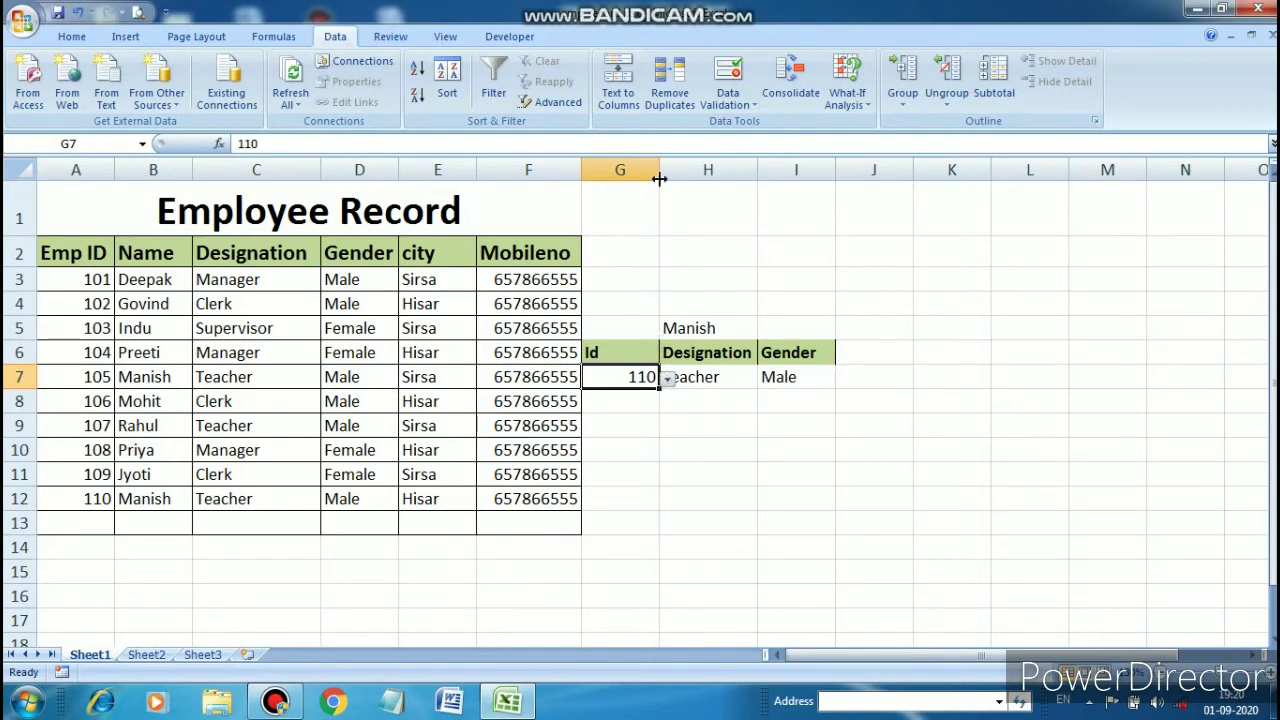
# Step: Widen columns G and H, making the Designation column roughly twice as wide as the Id column
pyautogui.moveTo(659, 172); pyautogui.dragTo(715, 172)
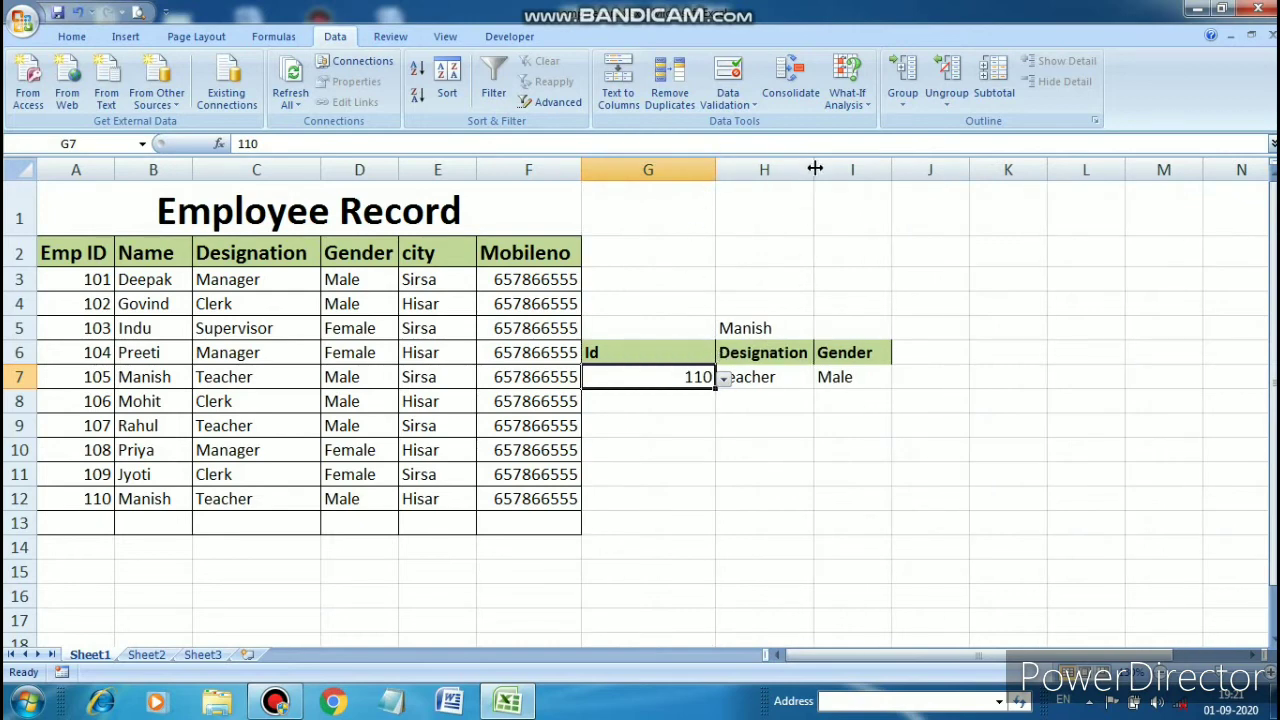
pyautogui.moveTo(814, 170); pyautogui.dragTo(913, 172)
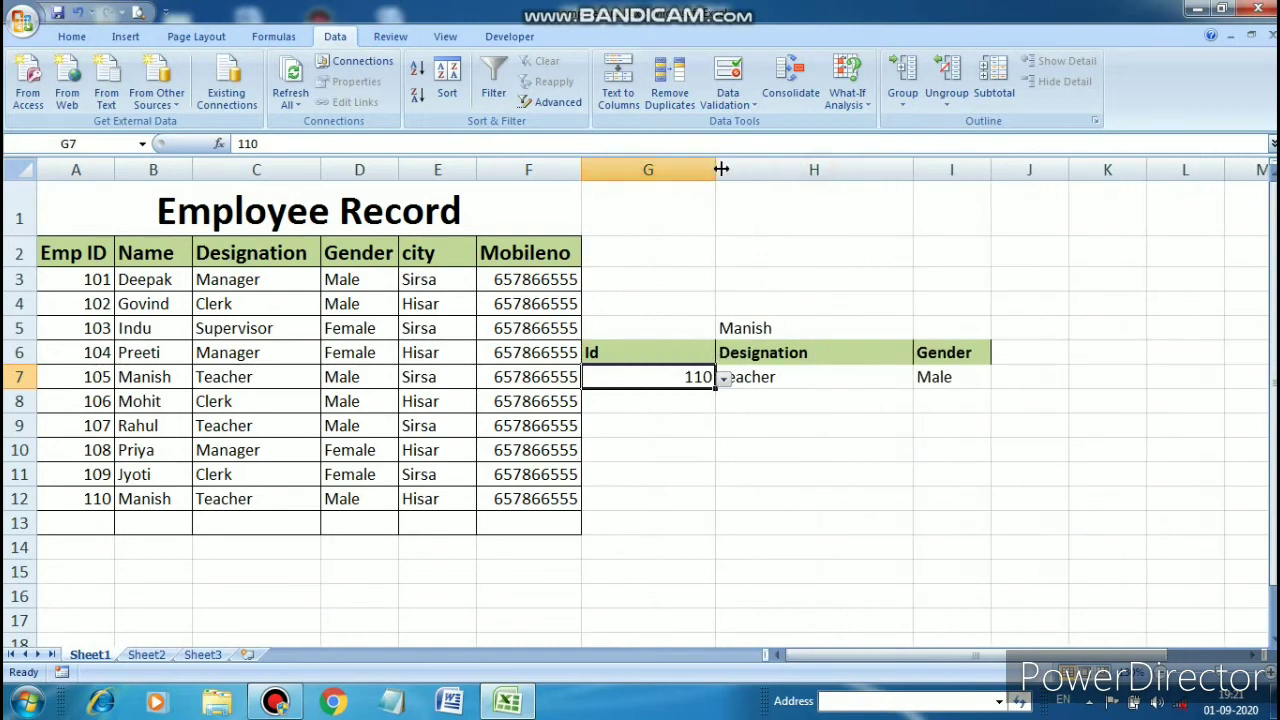
pyautogui.moveTo(715, 170); pyautogui.dragTo(688, 170)
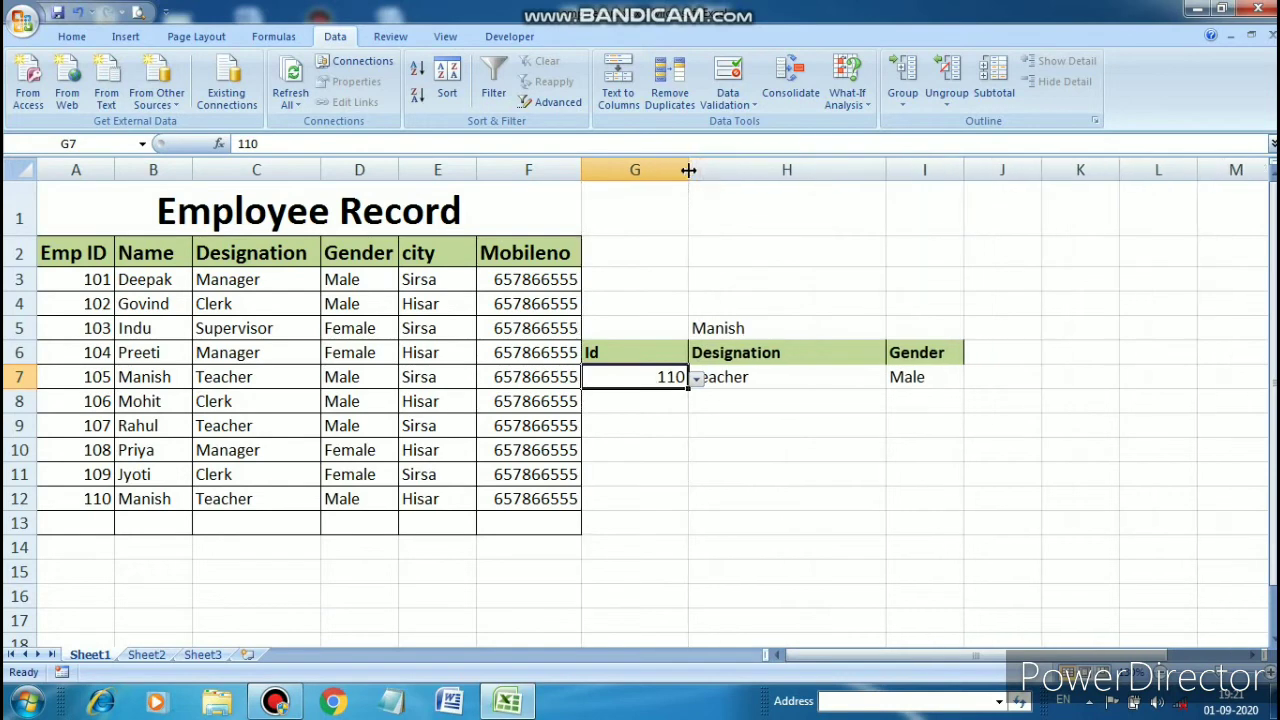
# Step: Centre the designation lookup result in H7 horizontally
pyautogui.click(748, 376)
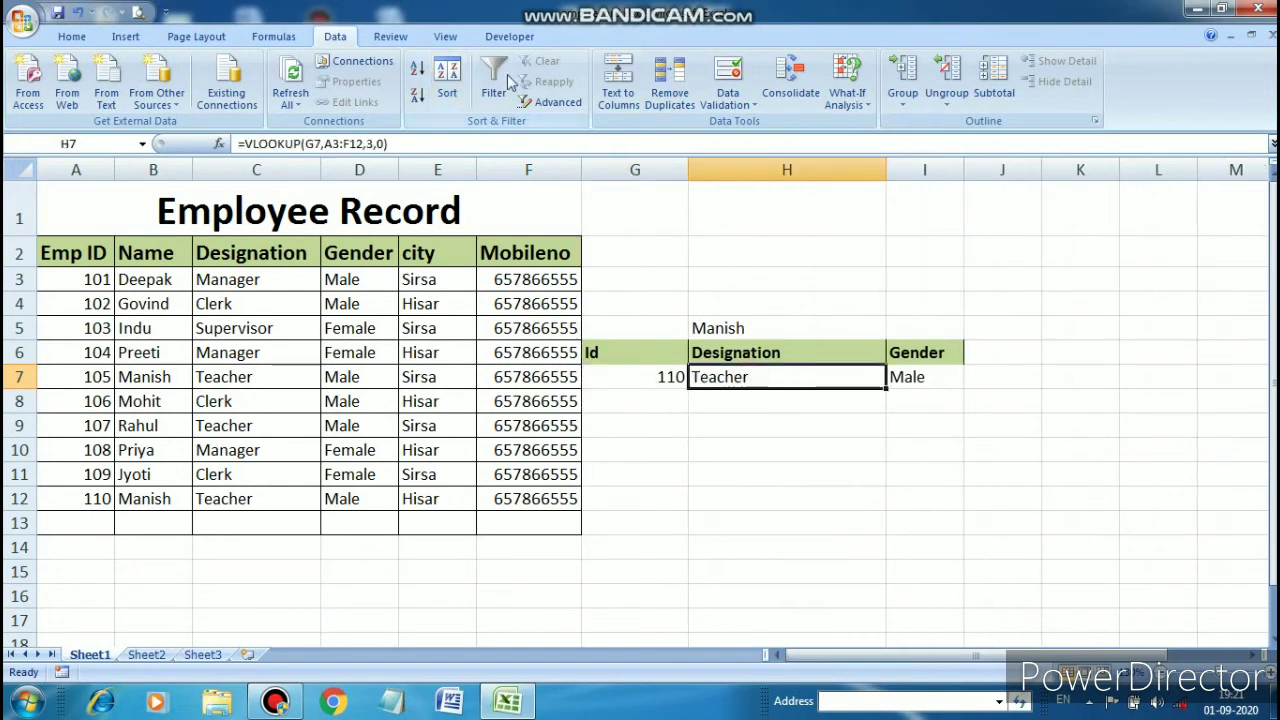
pyautogui.click(76, 36)
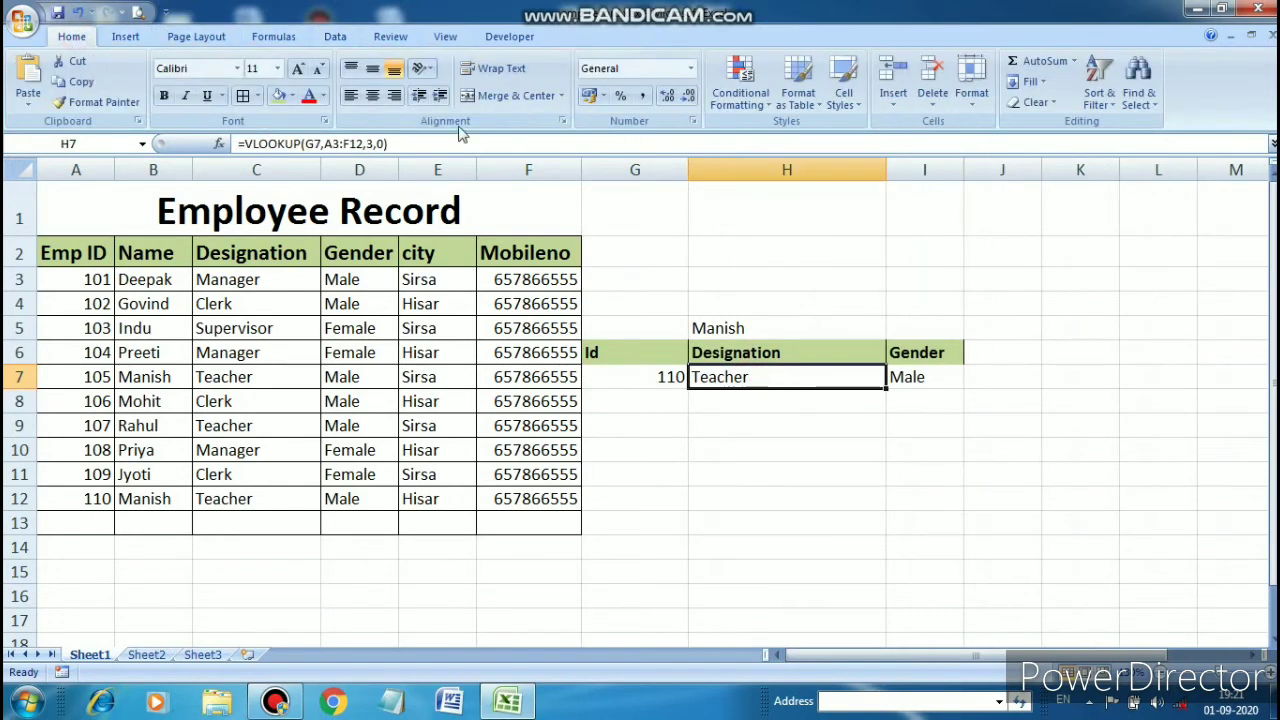
pyautogui.click(373, 96)
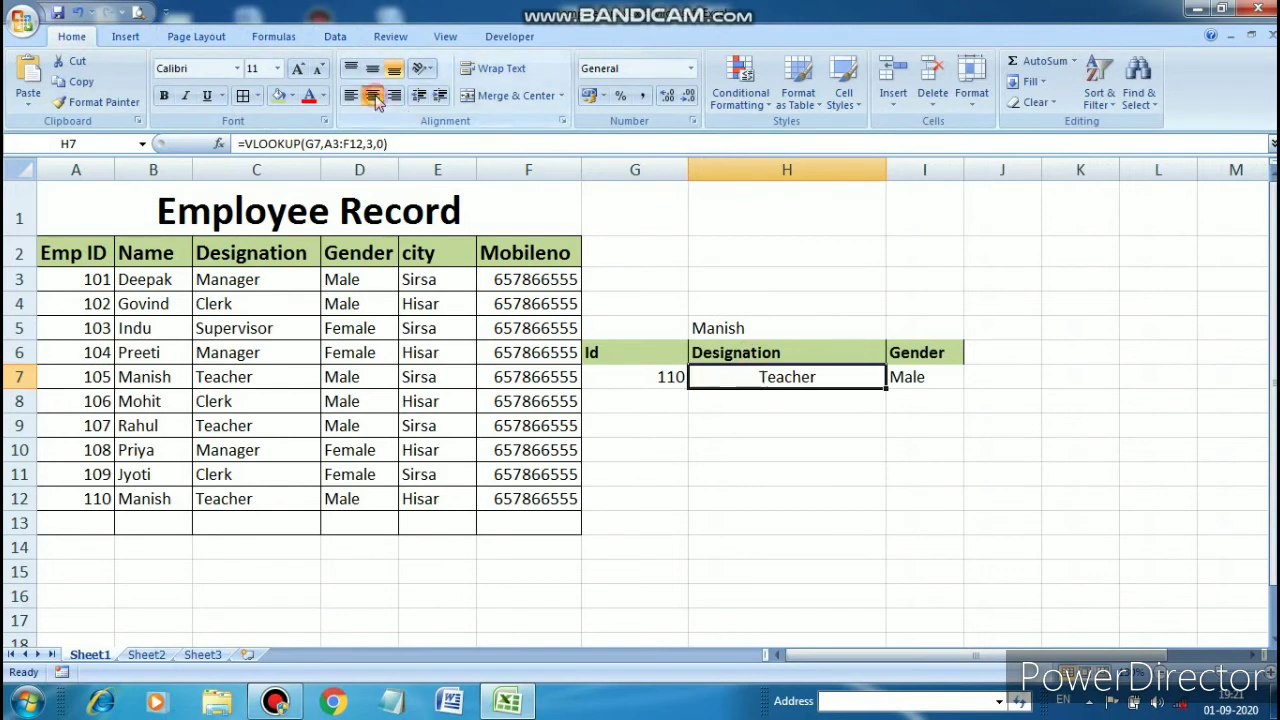
pyautogui.click(700, 451)
# Step: Try IDs 103, 104 and 106 in turn from the G7 list, and browse its remaining entries without choosing another
pyautogui.click(658, 377)
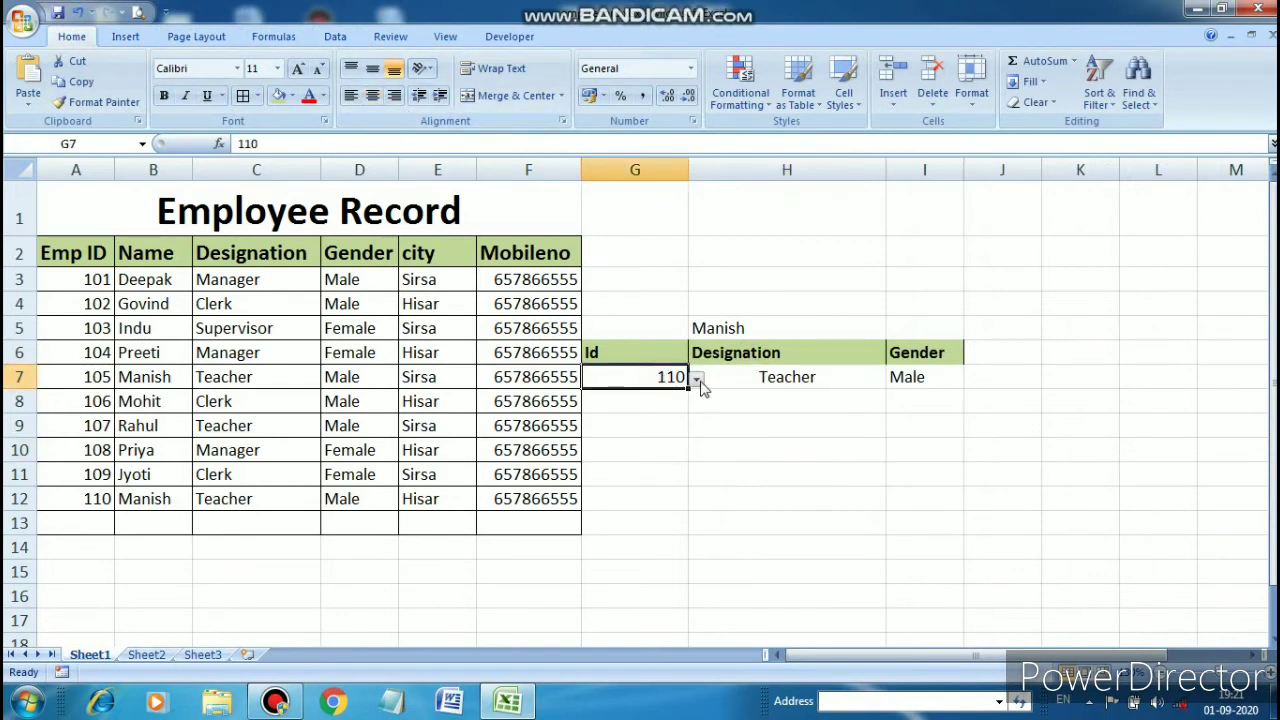
pyautogui.click(697, 380)
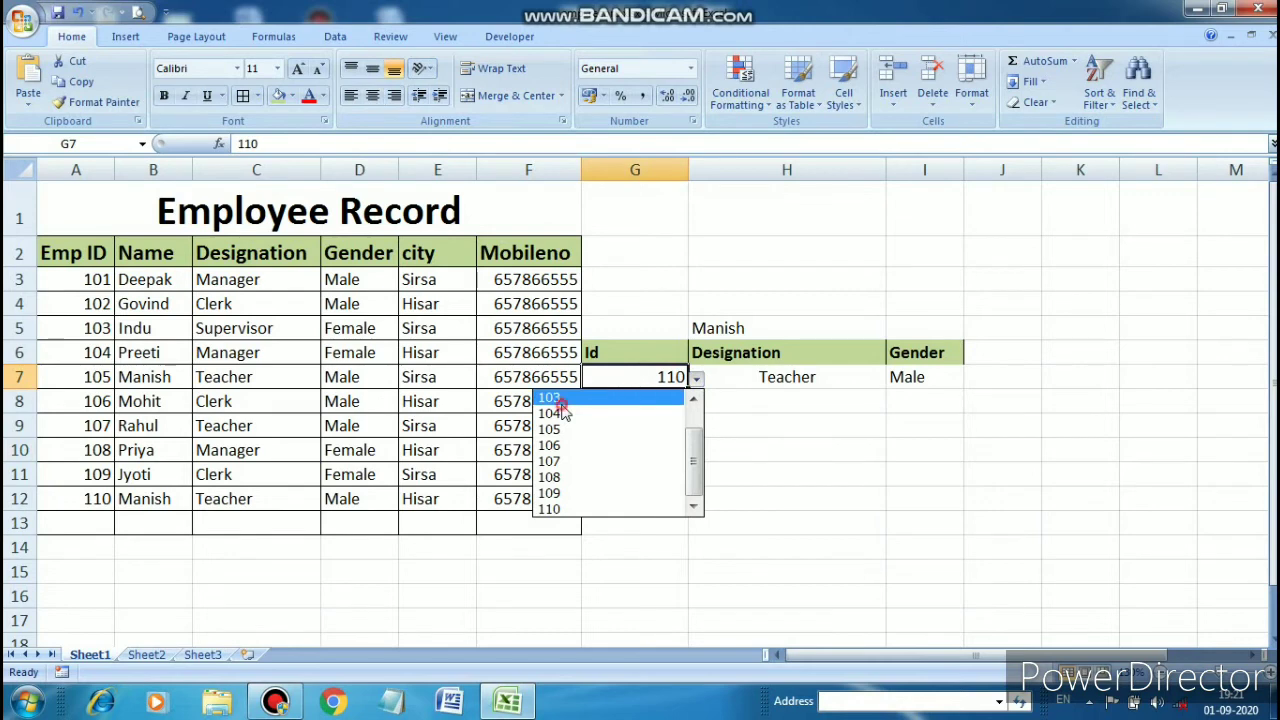
pyautogui.click(558, 400)
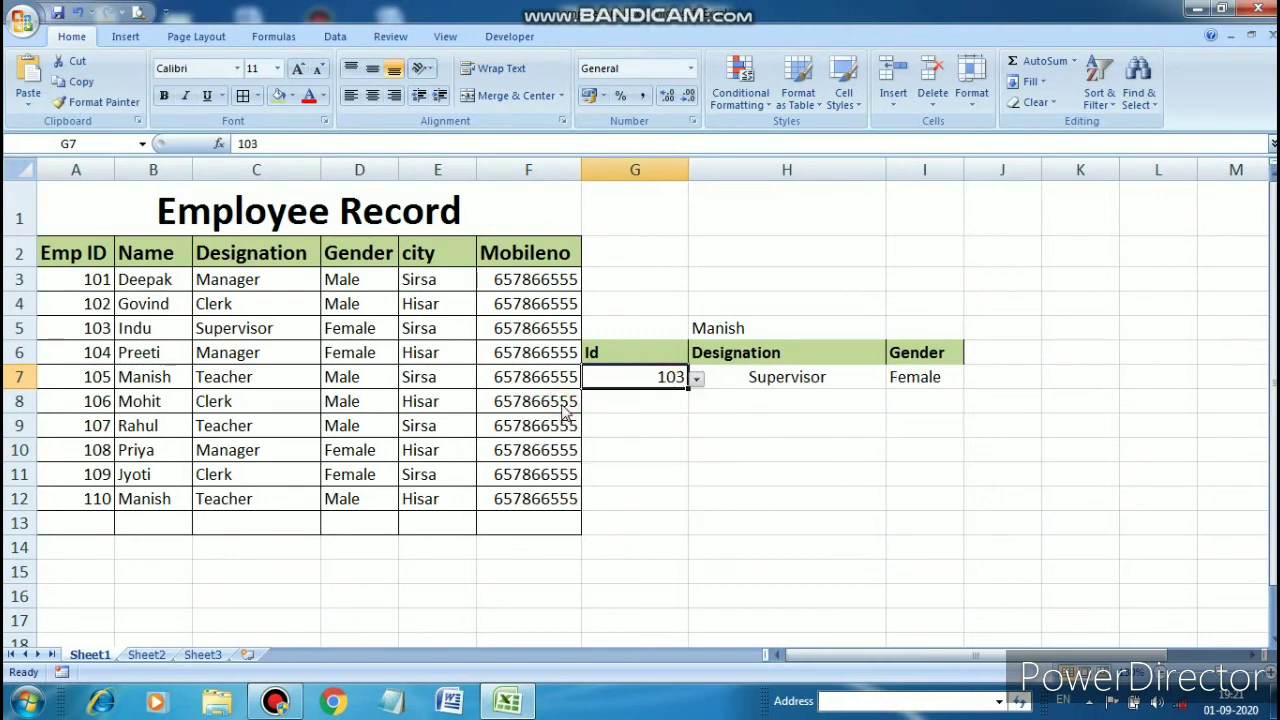
pyautogui.click(697, 380)
pyautogui.click(580, 425)
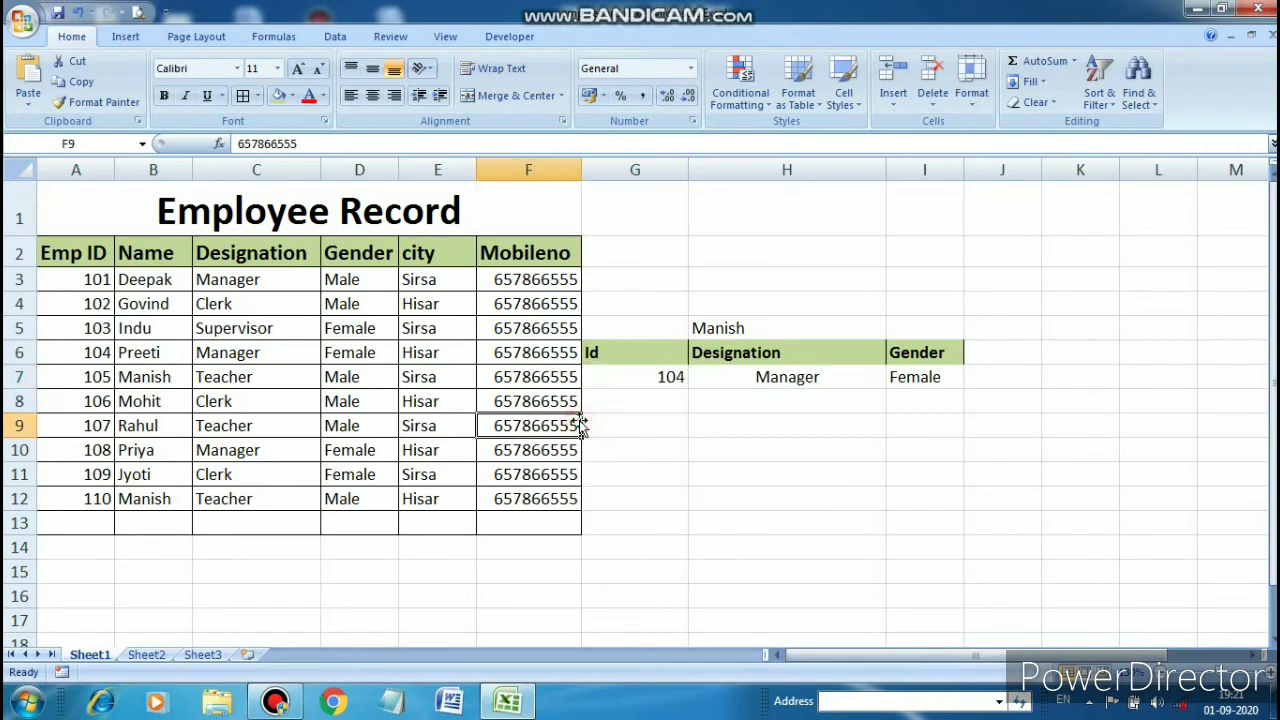
pyautogui.click(665, 378)
pyautogui.click(697, 380)
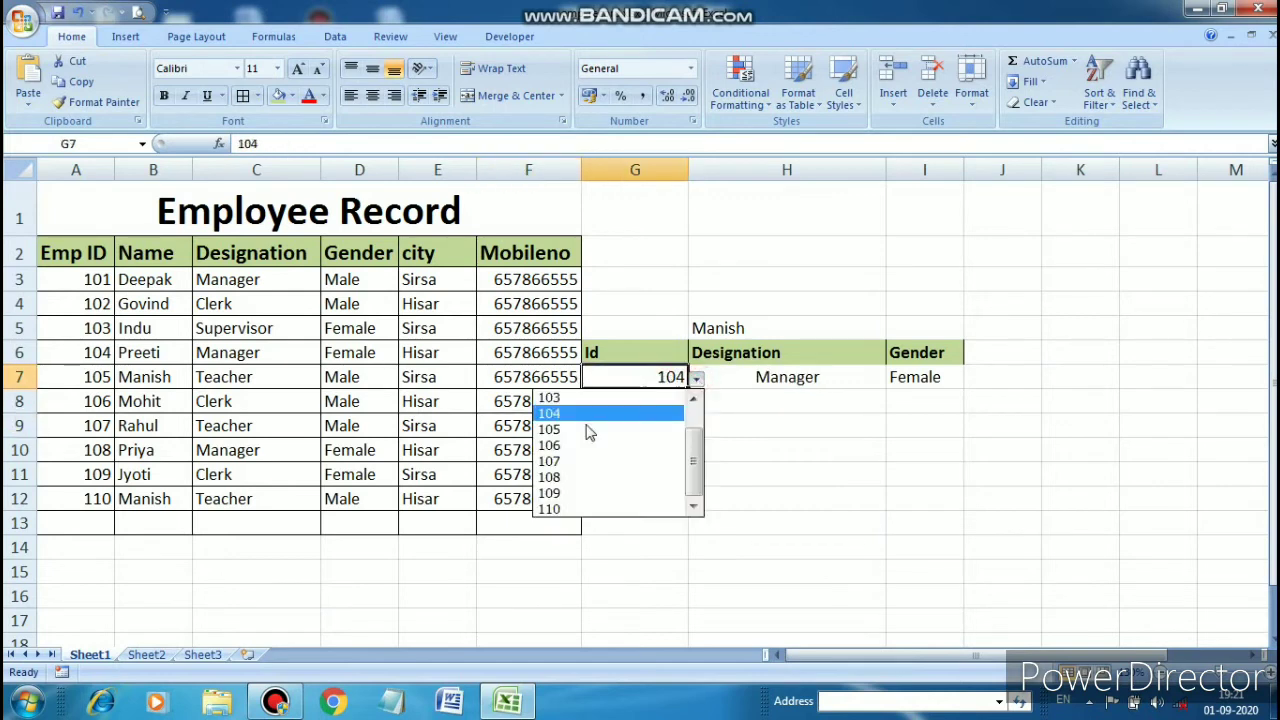
pyautogui.click(586, 445)
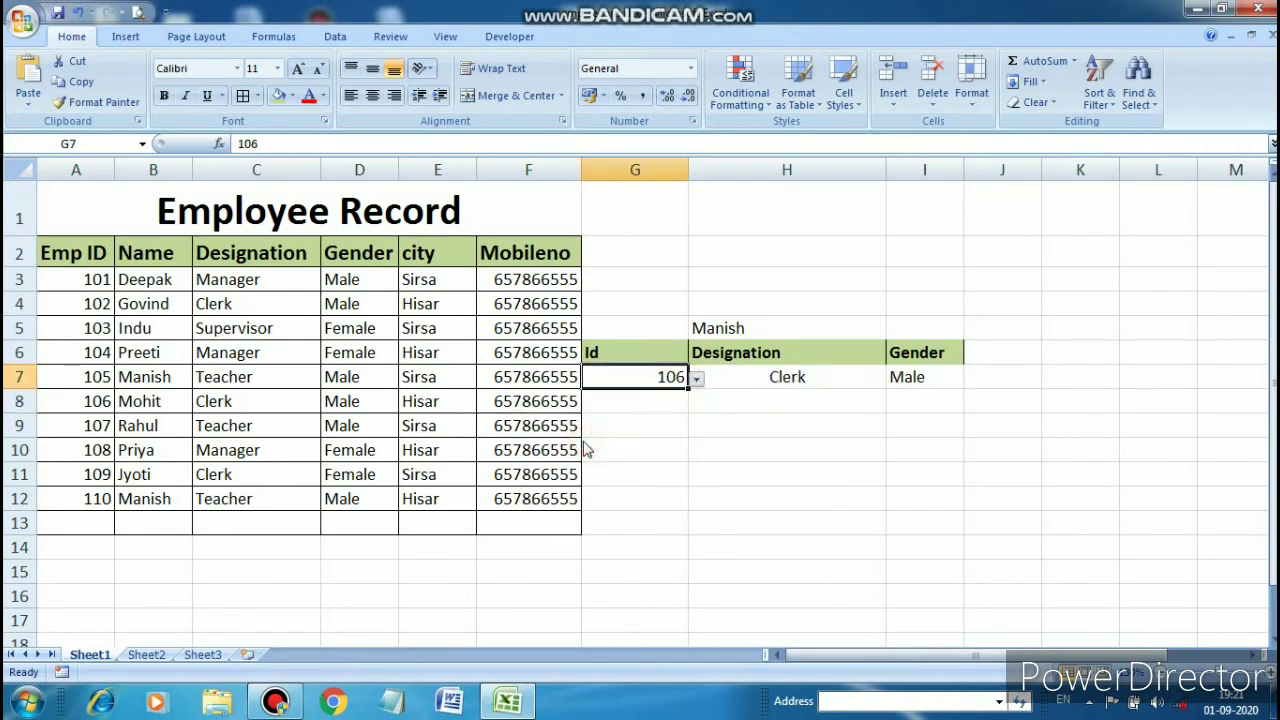
pyautogui.click(697, 380)
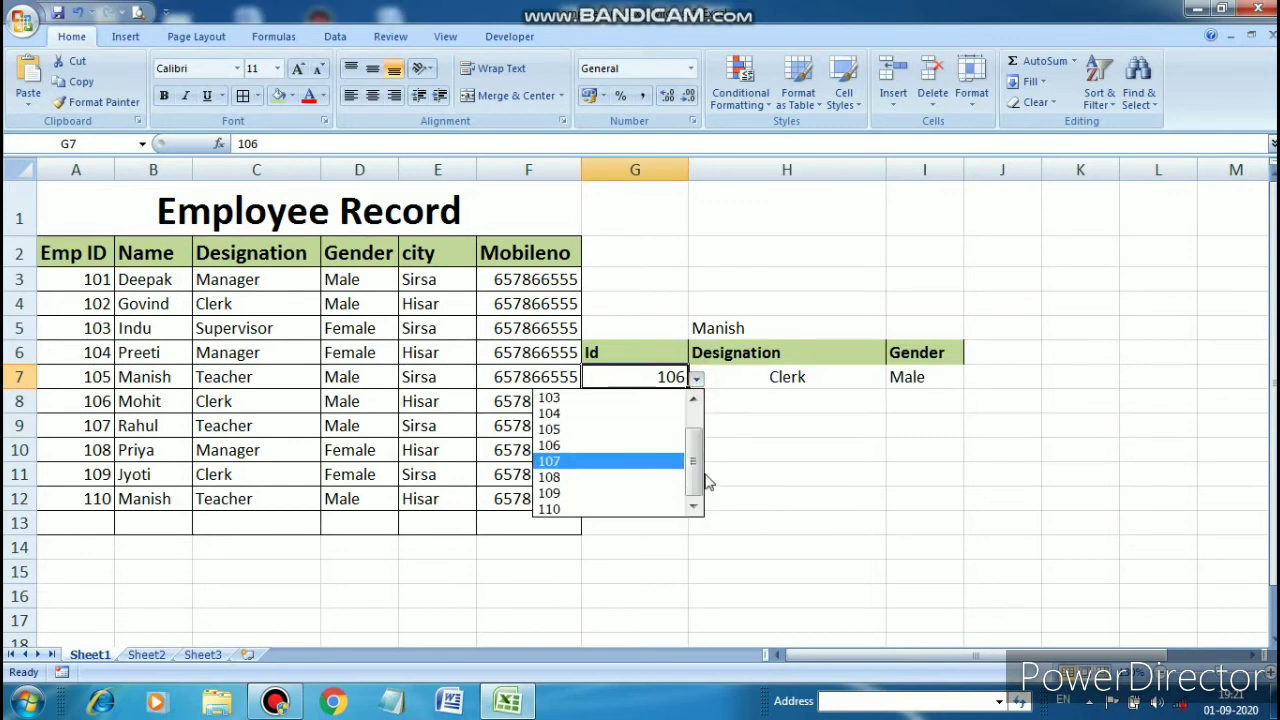
pyautogui.moveTo(696, 479); pyautogui.dragTo(695, 420)
pyautogui.click(751, 532)
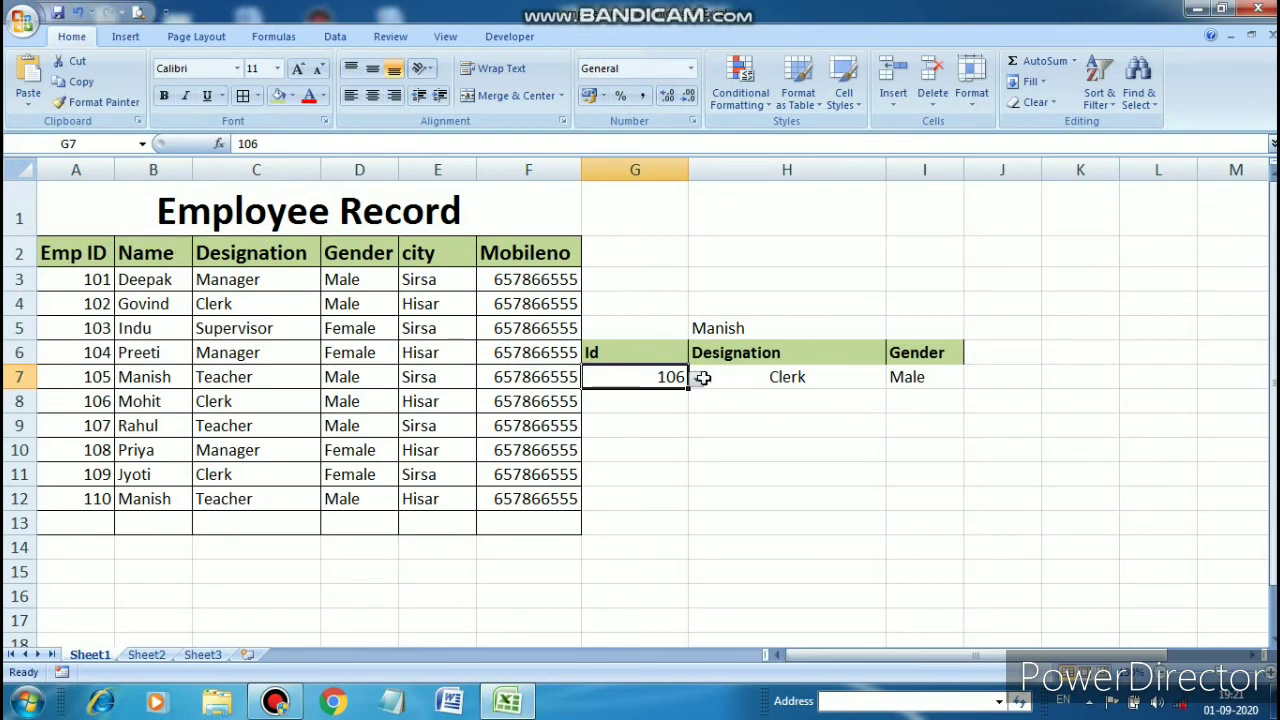
# Step: Examine the hard-coded lookup value in the VLOOKUP formula of H5 without changing the formula
pyautogui.click(700, 328)
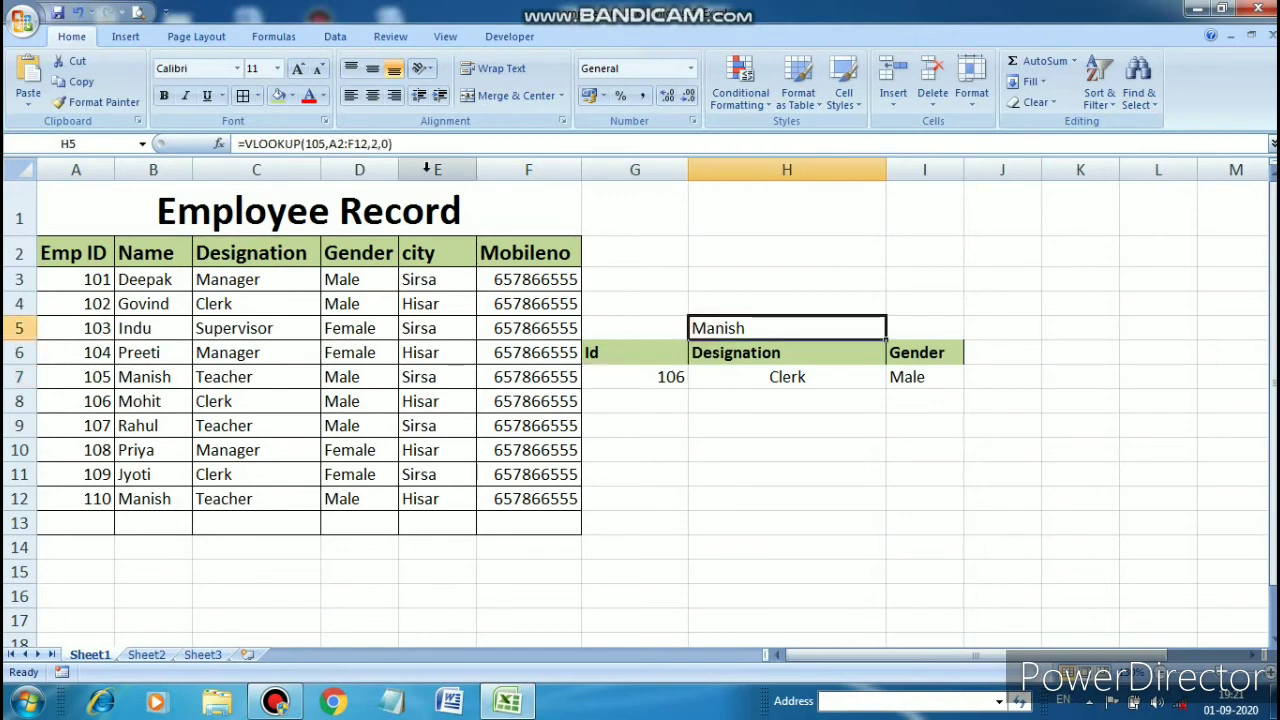
pyautogui.click(306, 145)
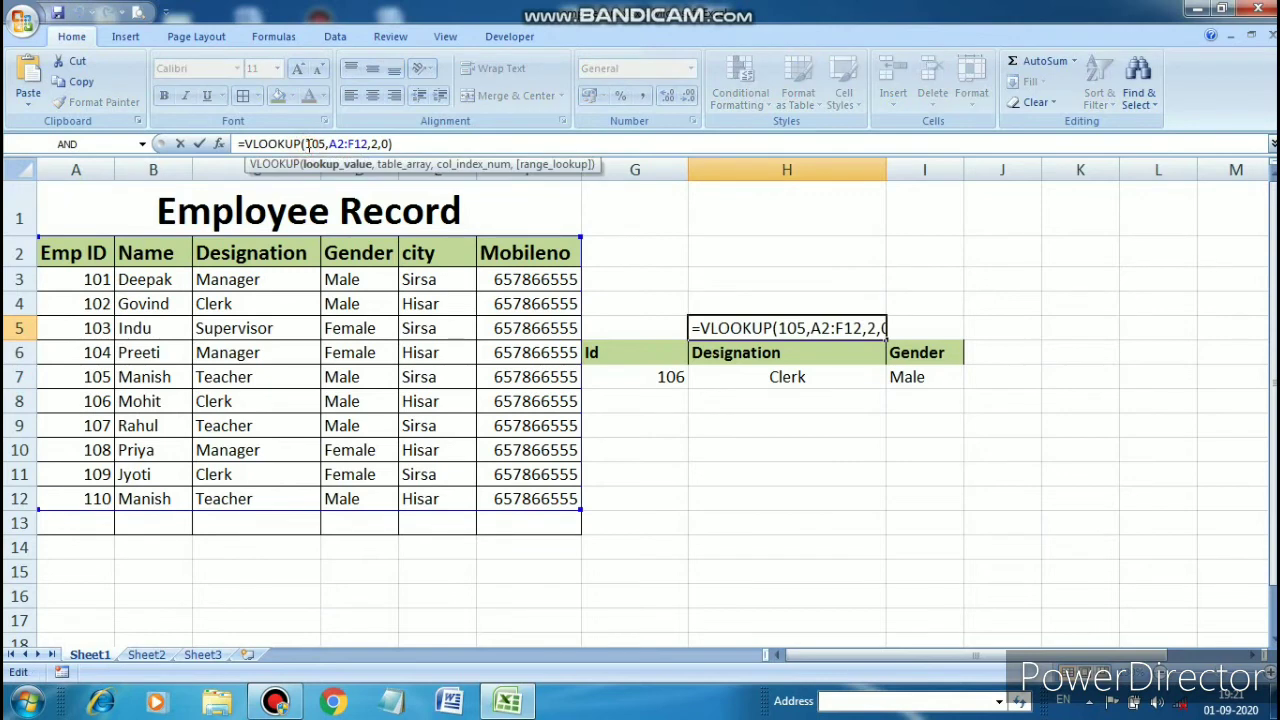
pyautogui.click(731, 308)
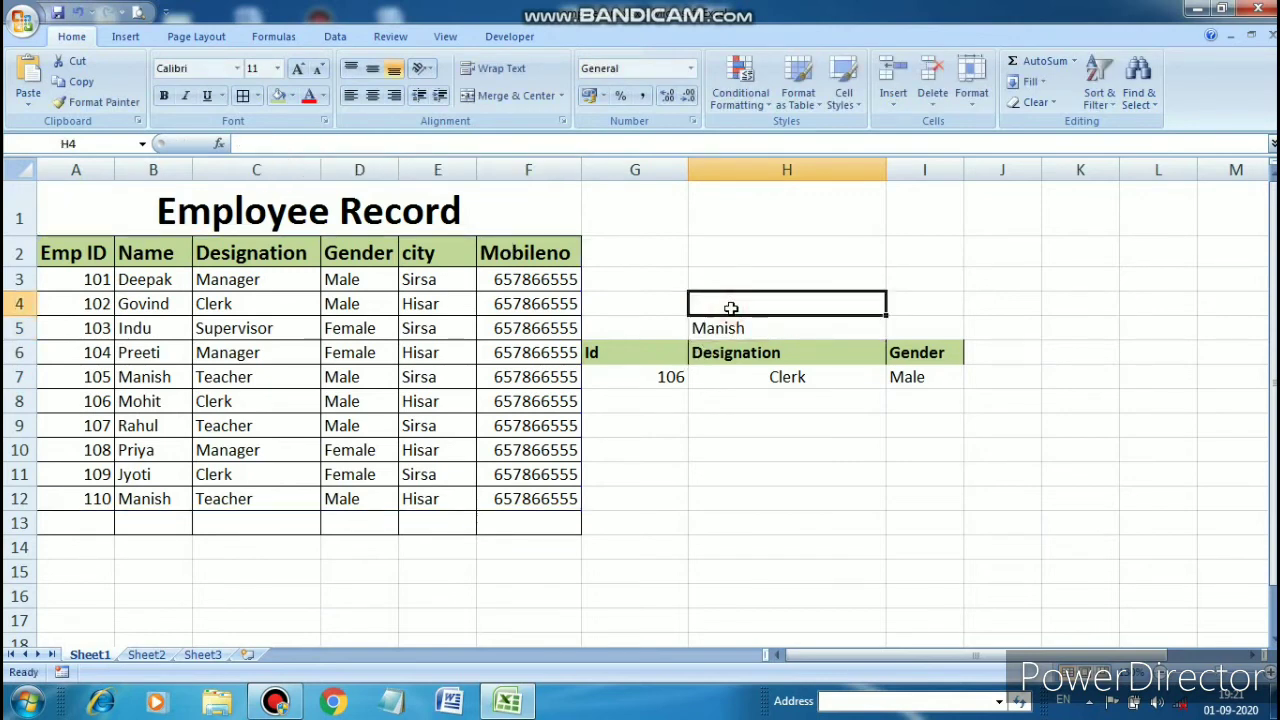
# Step: Choose ID 104 from the validation list in G7
pyautogui.click(679, 380)
pyautogui.click(699, 387)
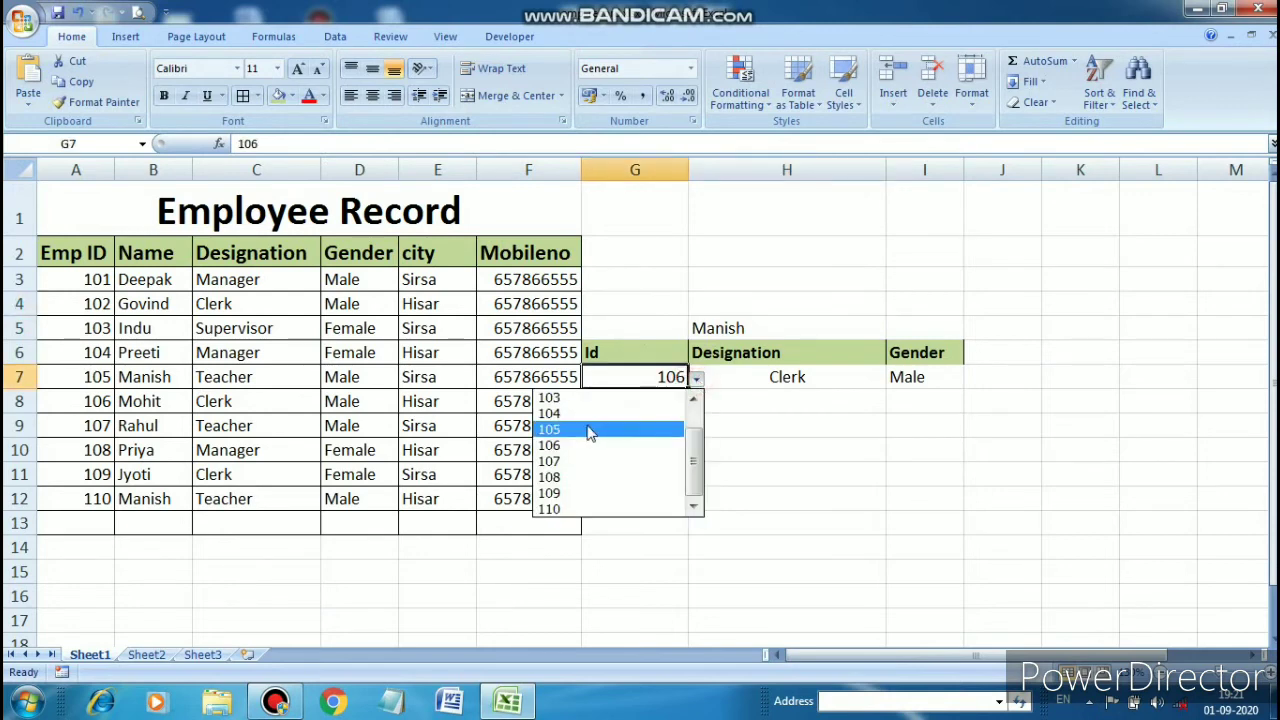
pyautogui.click(597, 416)
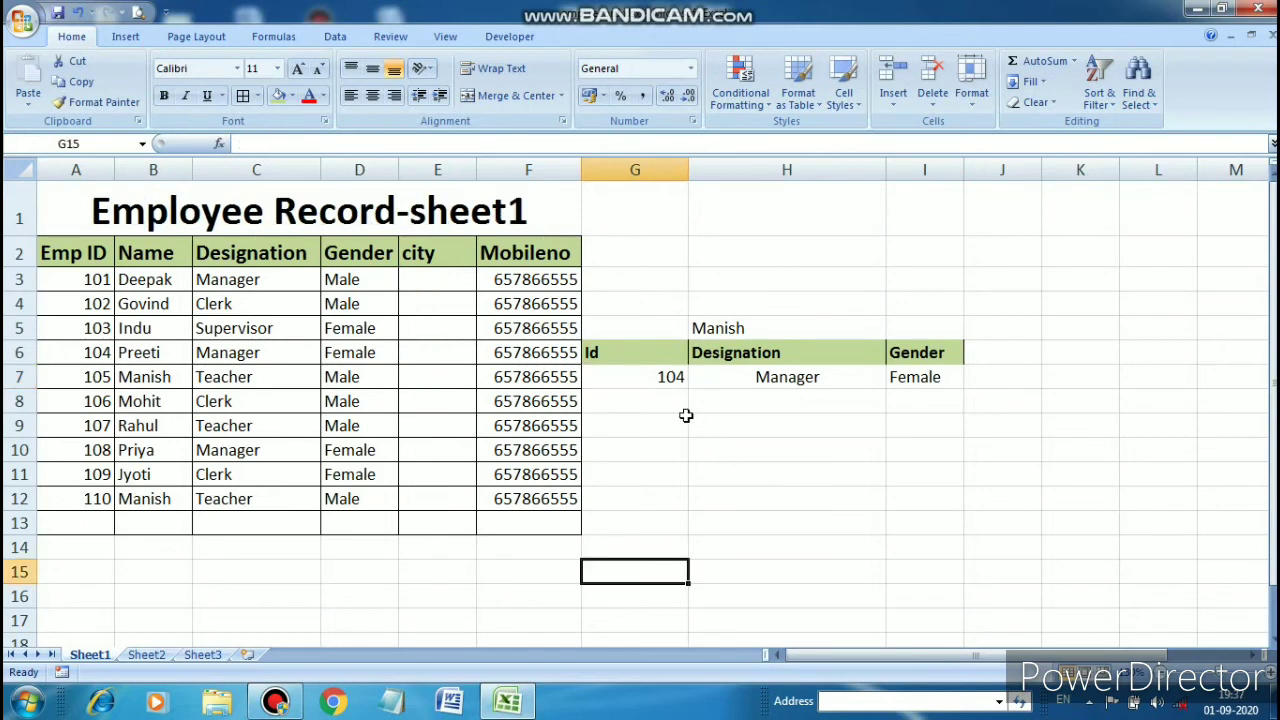
# Step: Compare the Emp ID column and empty city column in Sheet1 with the Id and City table in Sheet2
pyautogui.click(160, 655)
pyautogui.click(90, 655)
pyautogui.click(54, 276)
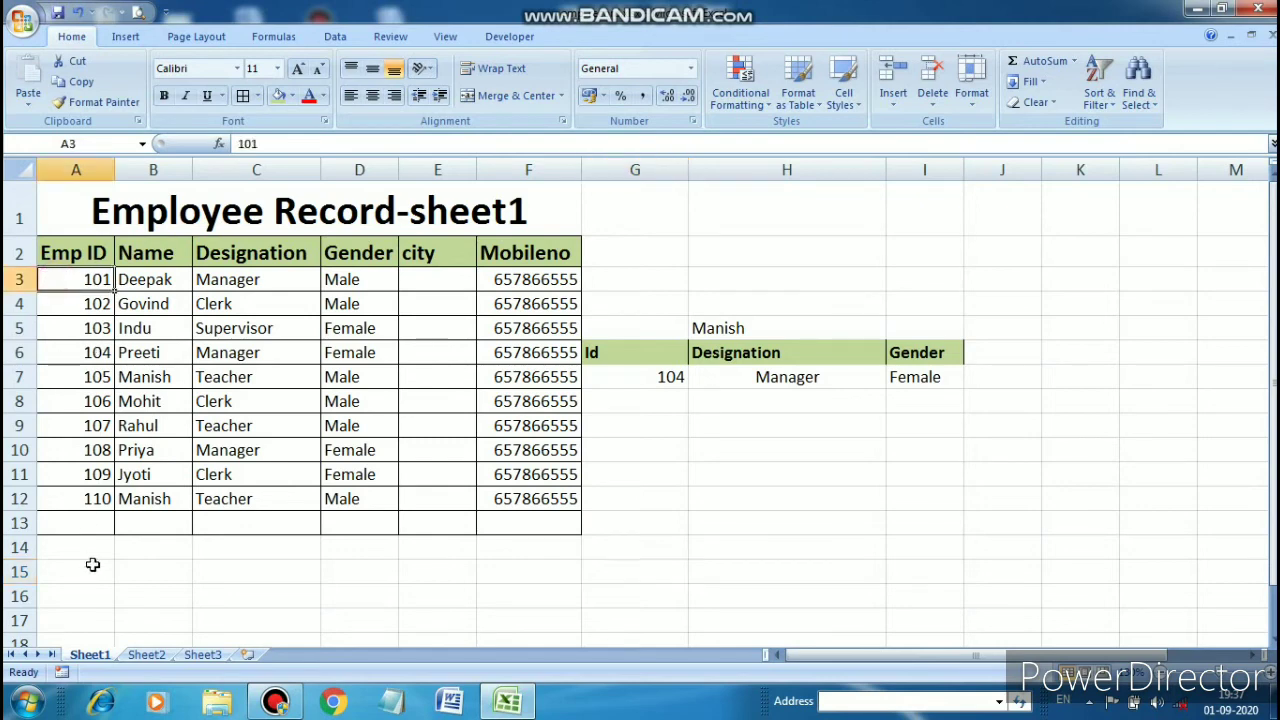
pyautogui.click(152, 655)
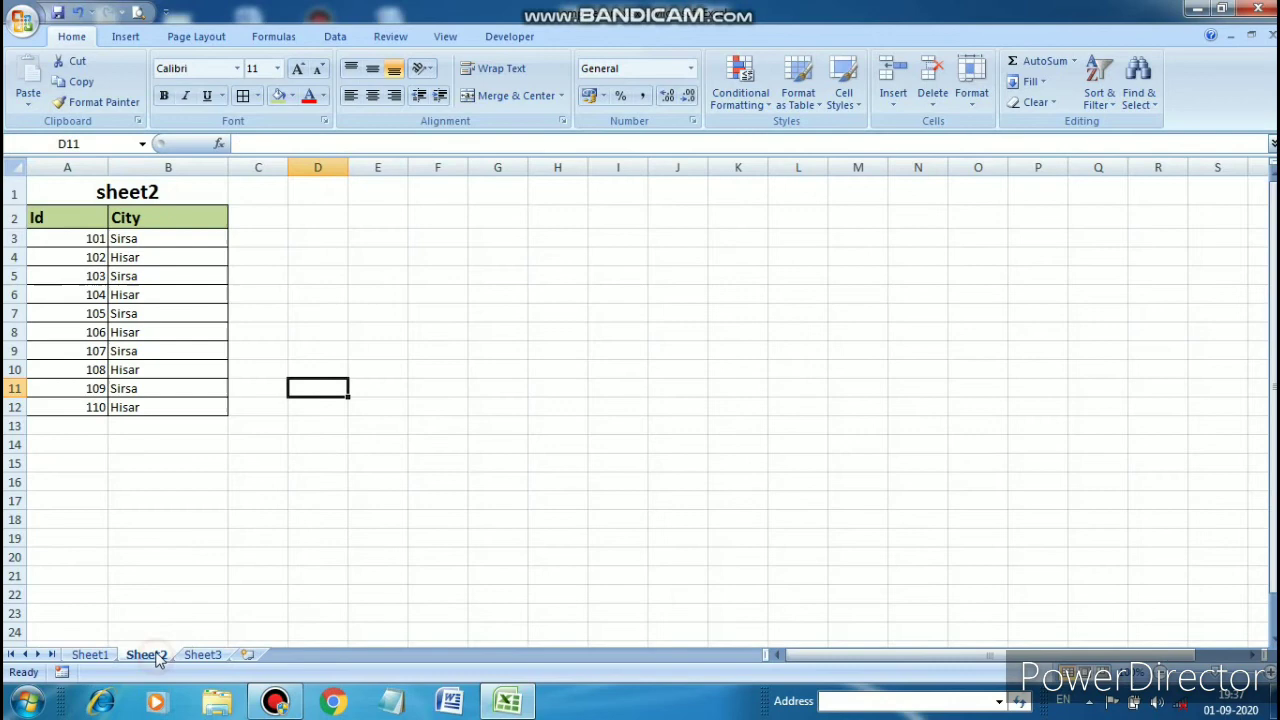
pyautogui.click(85, 240)
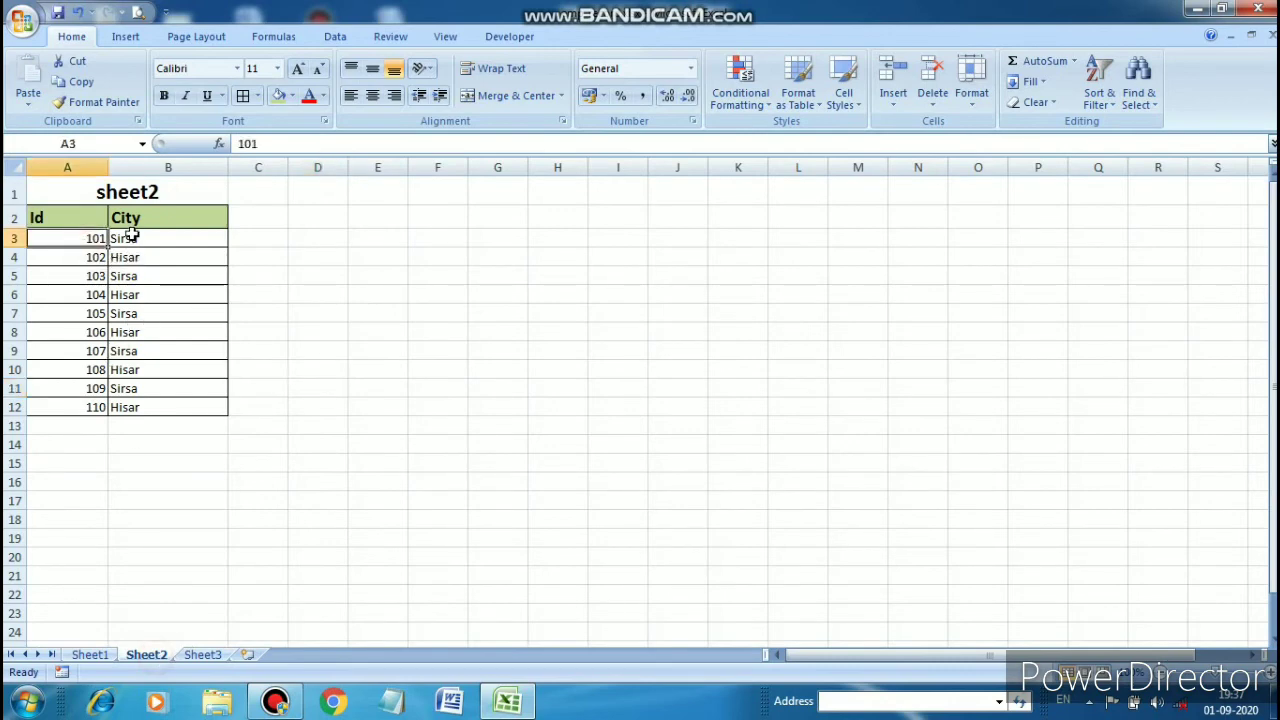
# Step: Start a VLOOKUP formula in Sheet1's city cell E3 with the Emp ID in A3 as the lookup value
pyautogui.moveTo(124, 240); pyautogui.dragTo(127, 388)
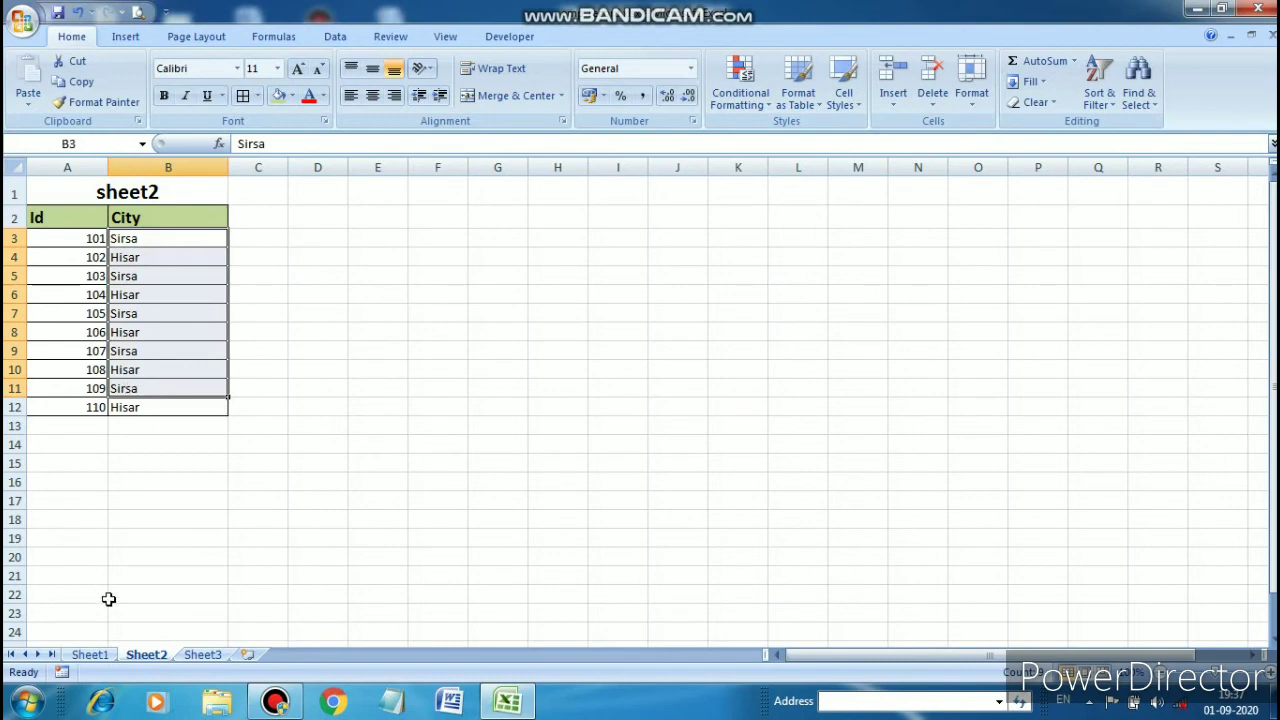
pyautogui.click(89, 654)
pyautogui.click(432, 277)
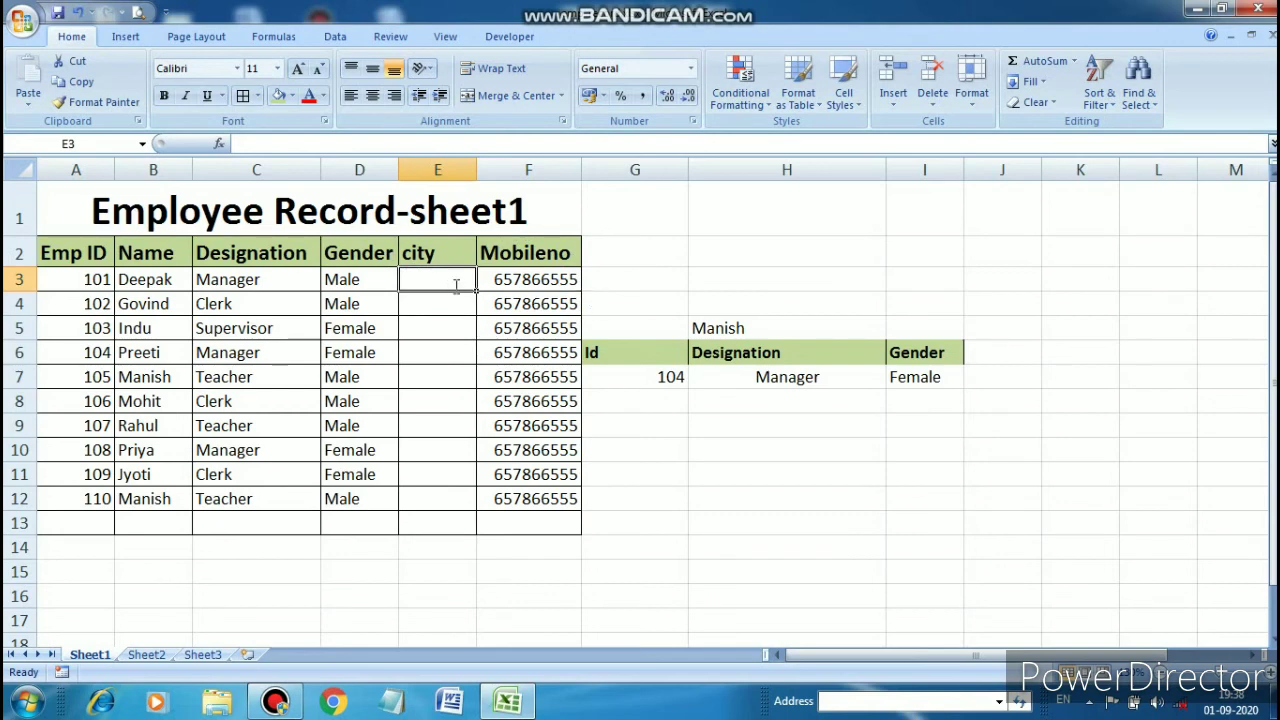
pyautogui.write('=vlo')
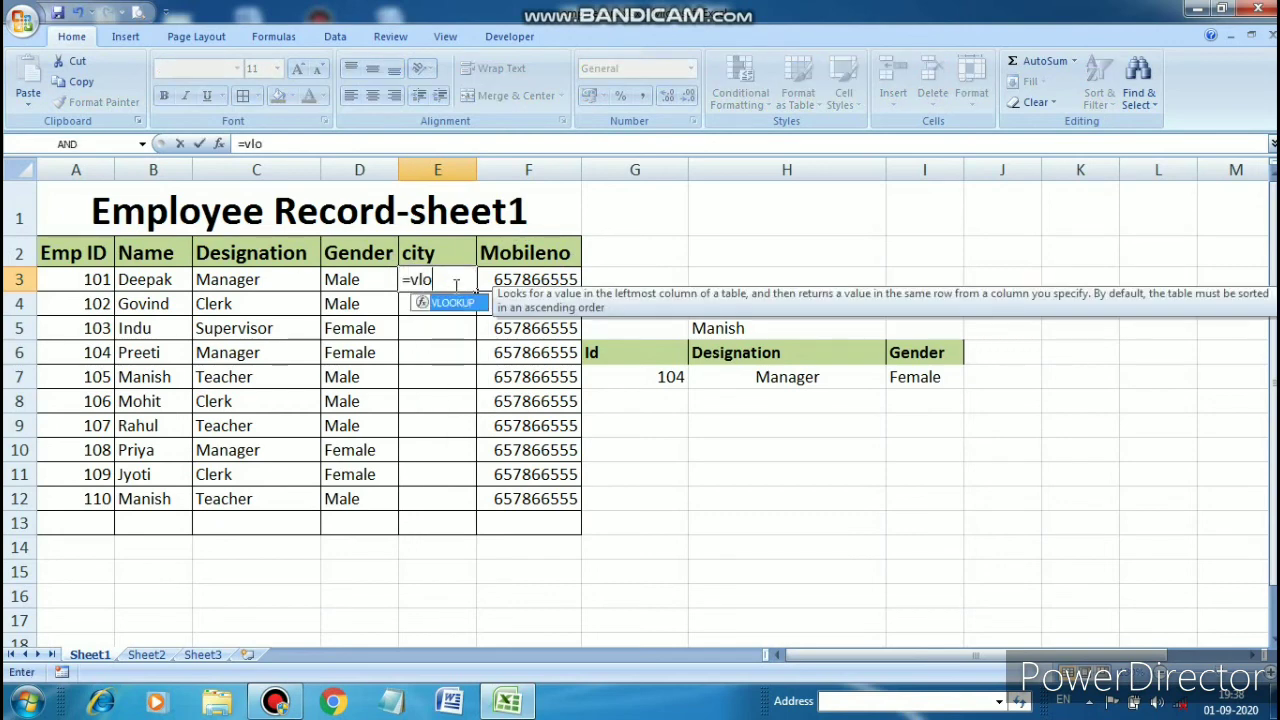
pyautogui.write('o')
pyautogui.press('Tab')
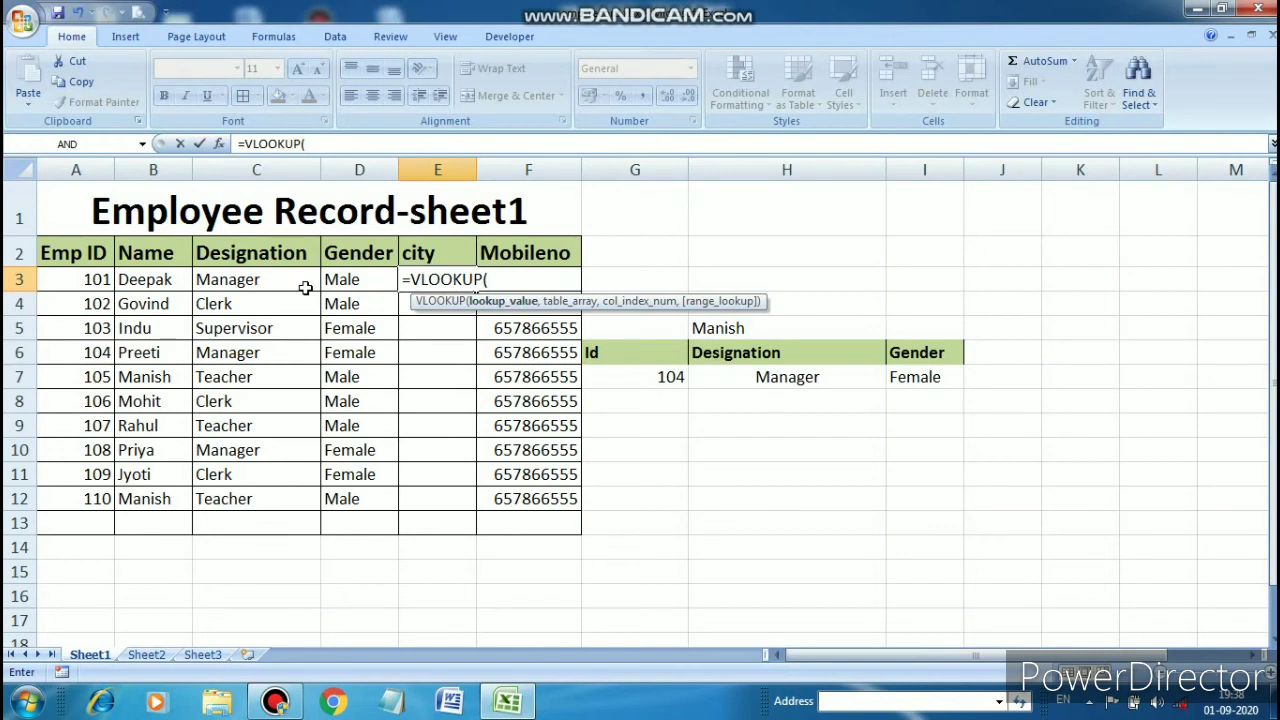
pyautogui.click(77, 282)
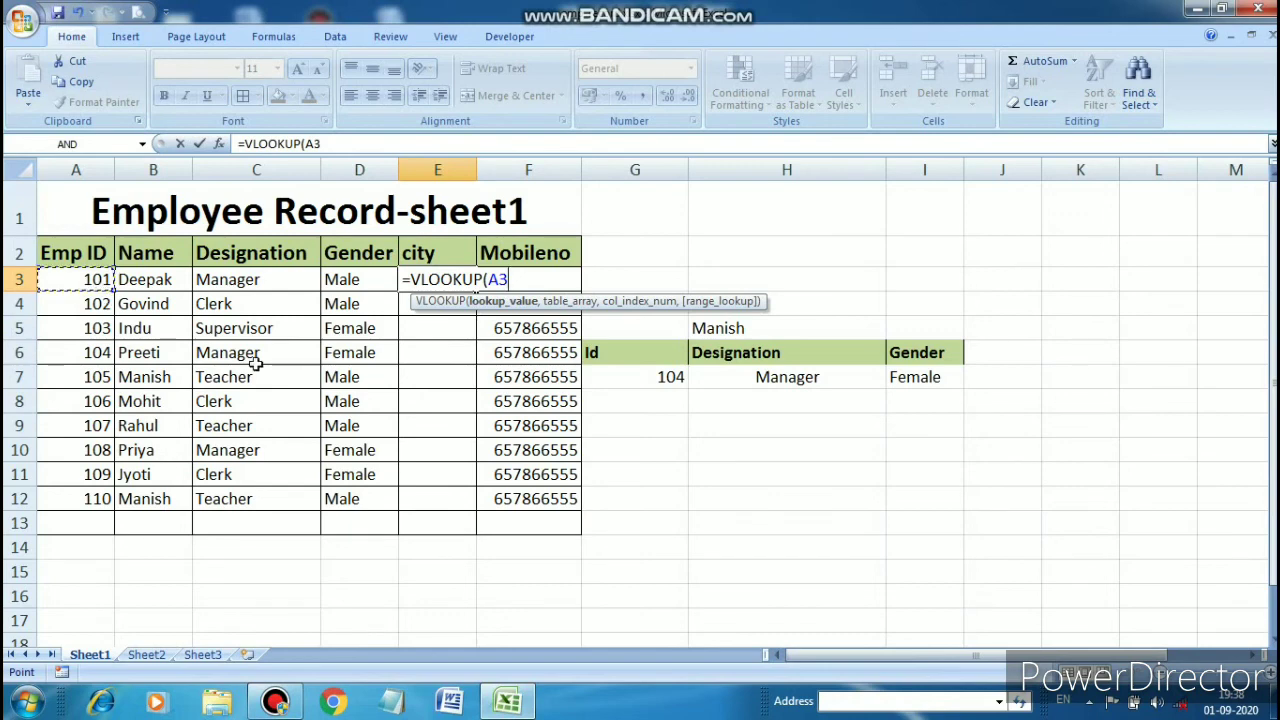
pyautogui.write(',')
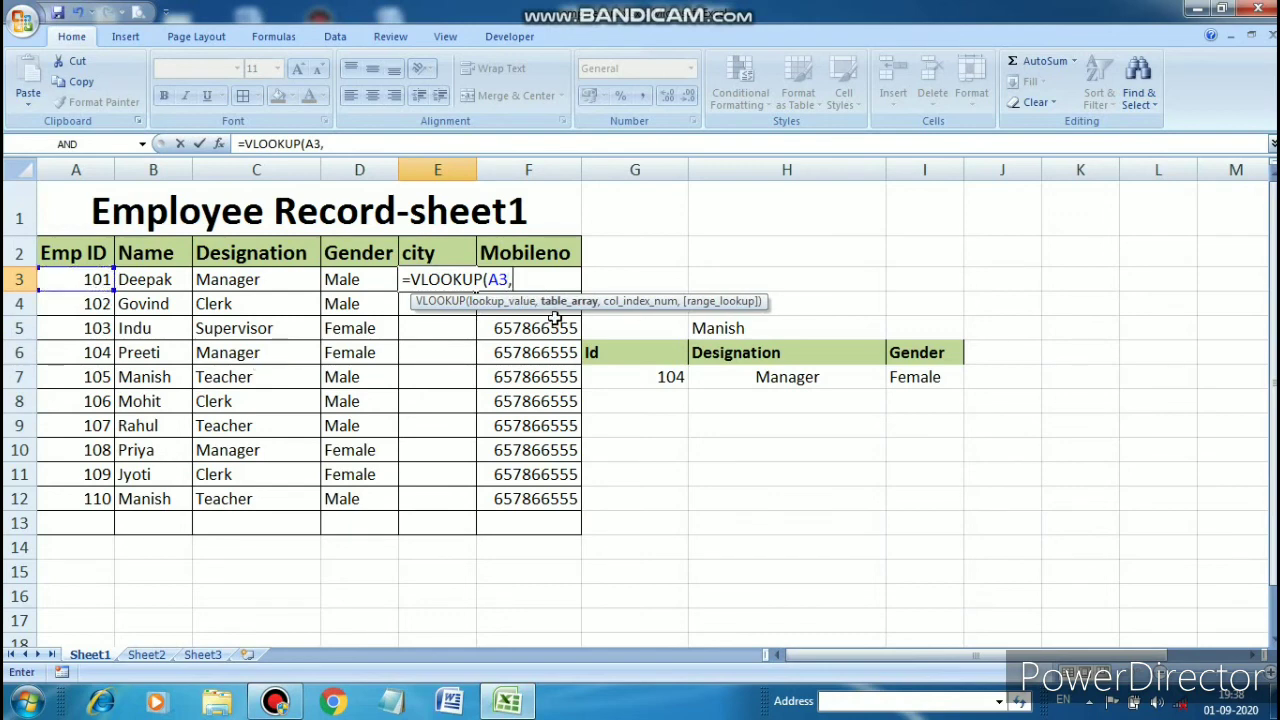
# Step: Complete the E3 formula with the absolute table range Sheet2!$A$2:$B$12, column index 2 and range lookup 0
pyautogui.click(143, 658)
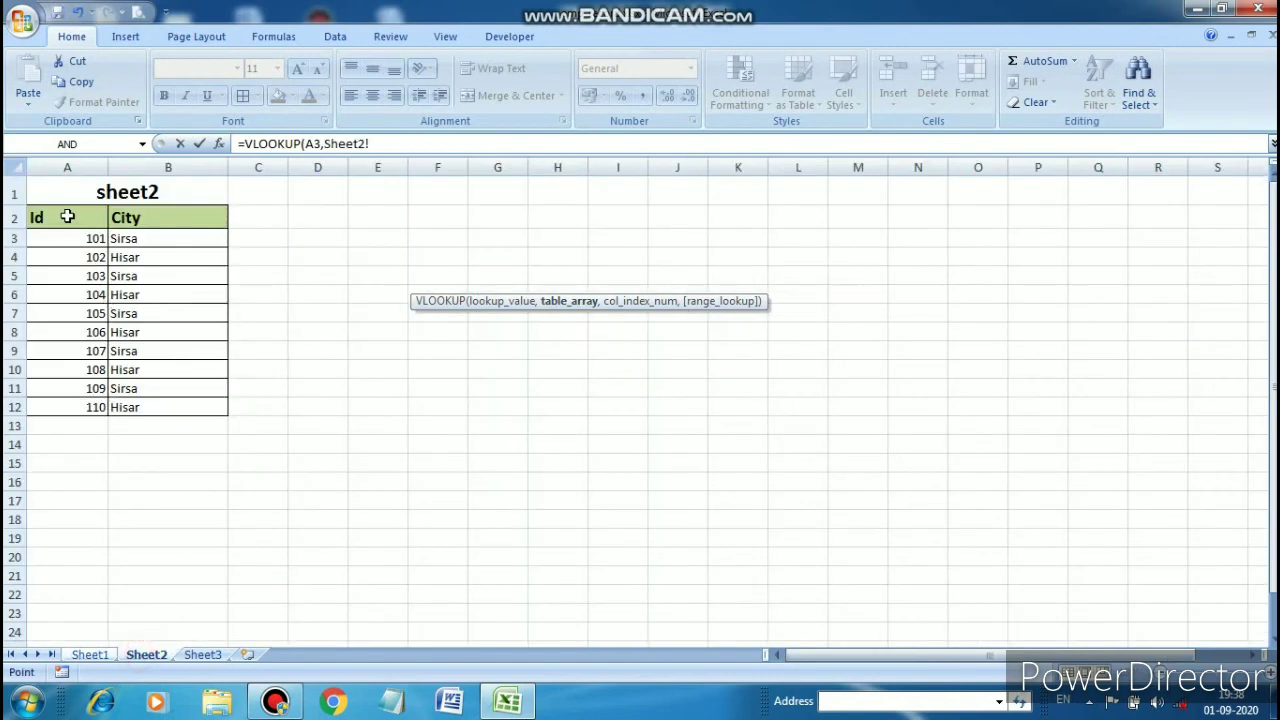
pyautogui.moveTo(63, 217); pyautogui.dragTo(185, 403)
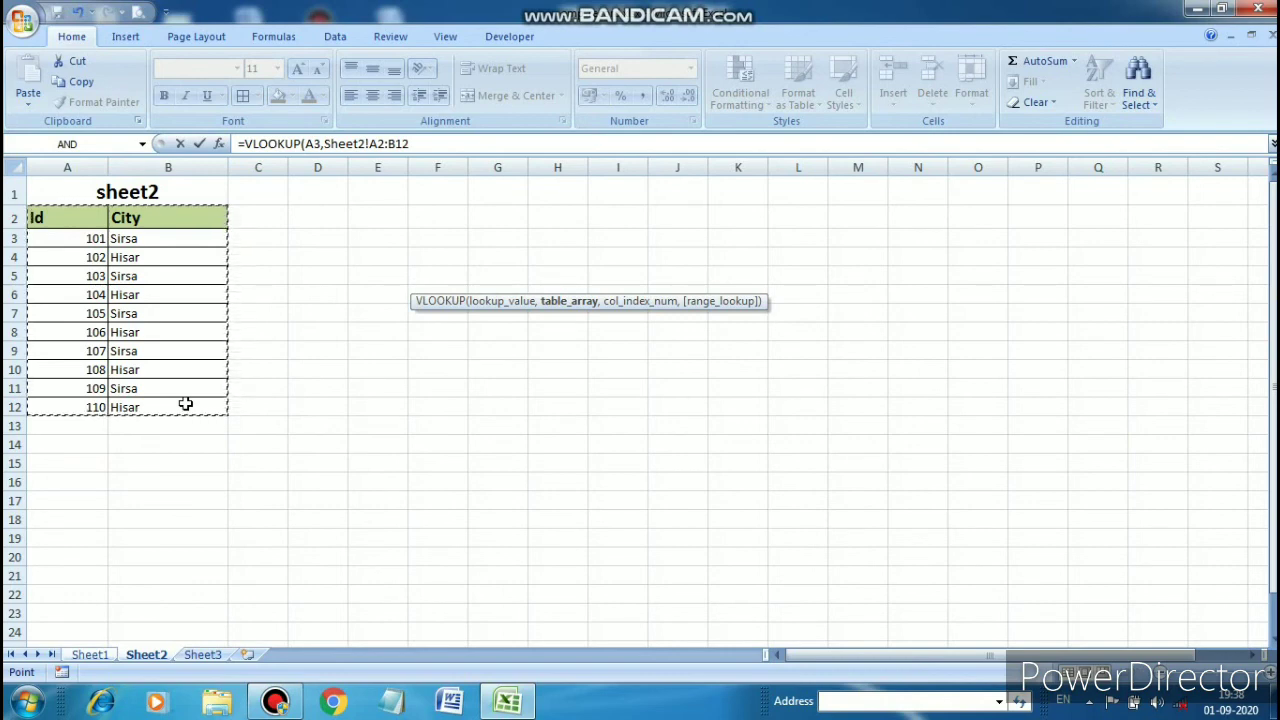
pyautogui.press('F4')
pyautogui.click(439, 143)
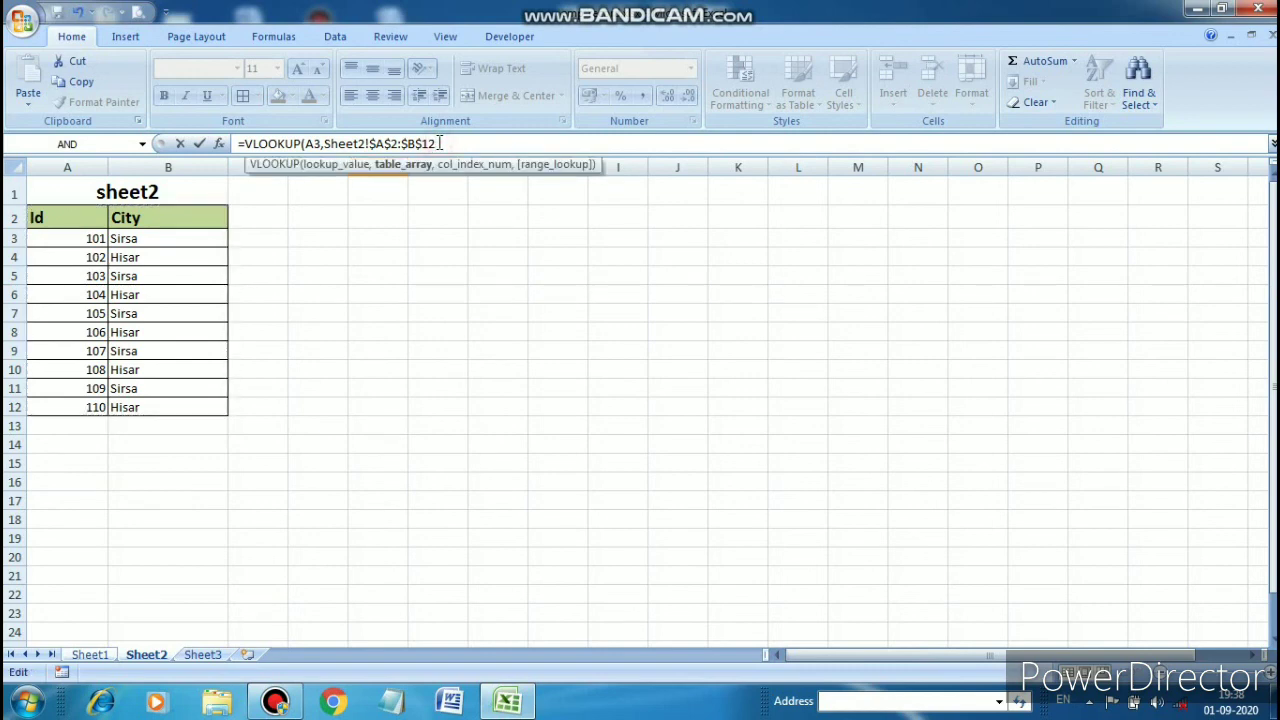
pyautogui.write(',')
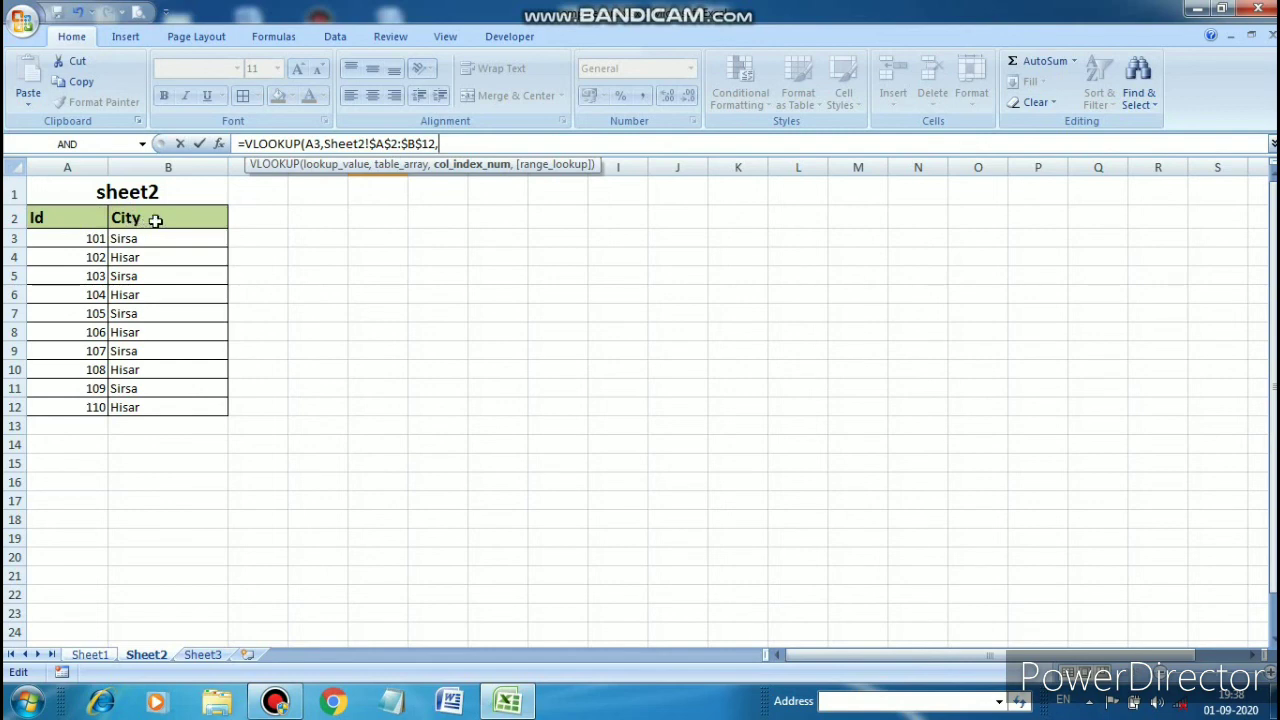
pyautogui.write('2,0')
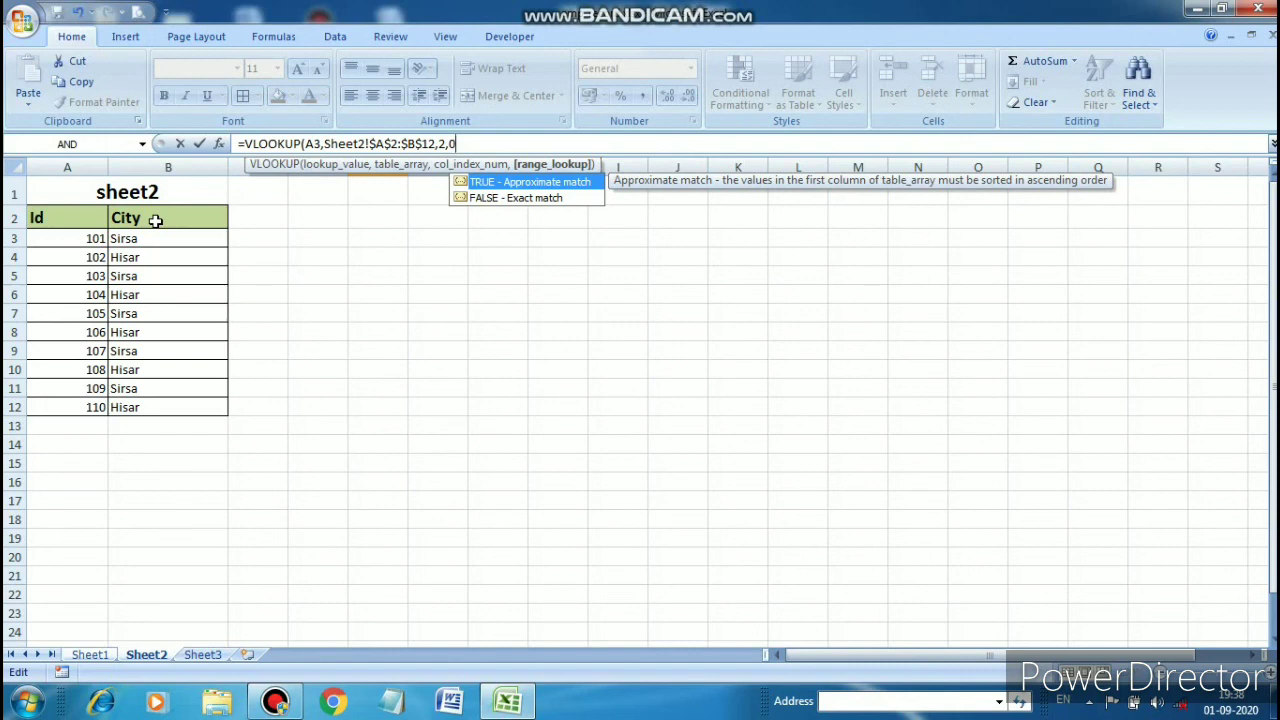
pyautogui.write(')')
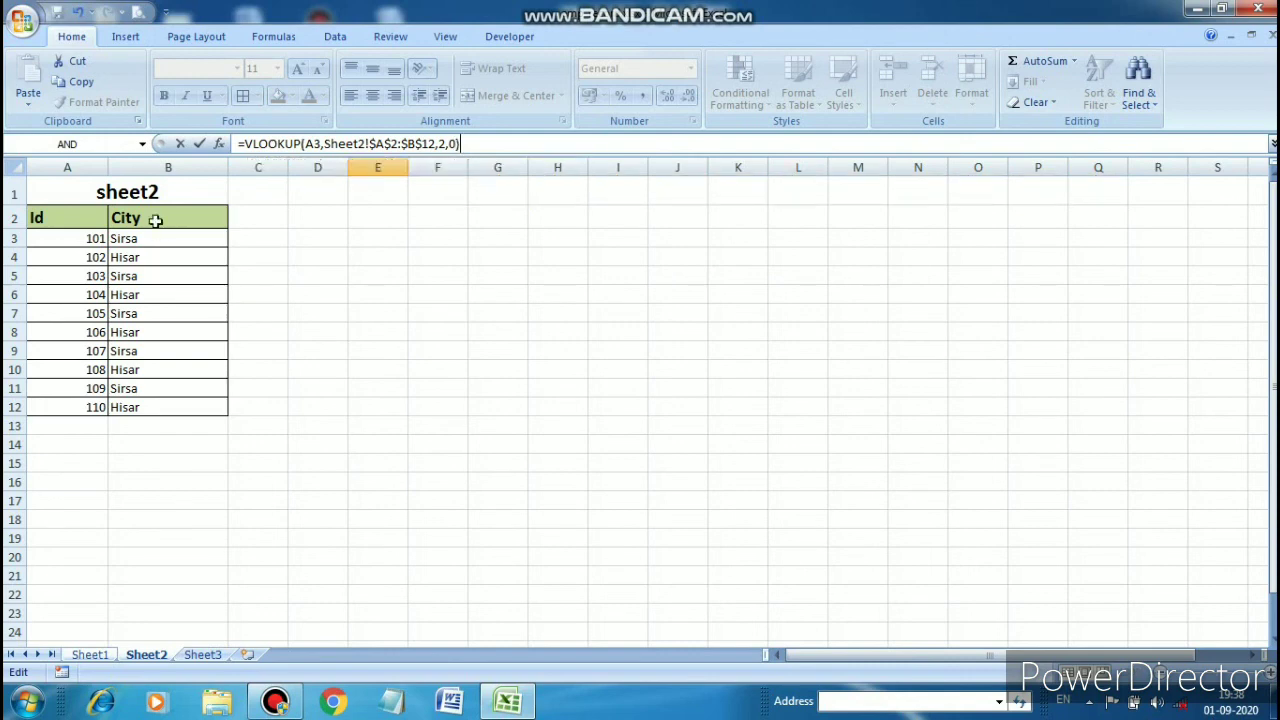
pyautogui.press('Return')
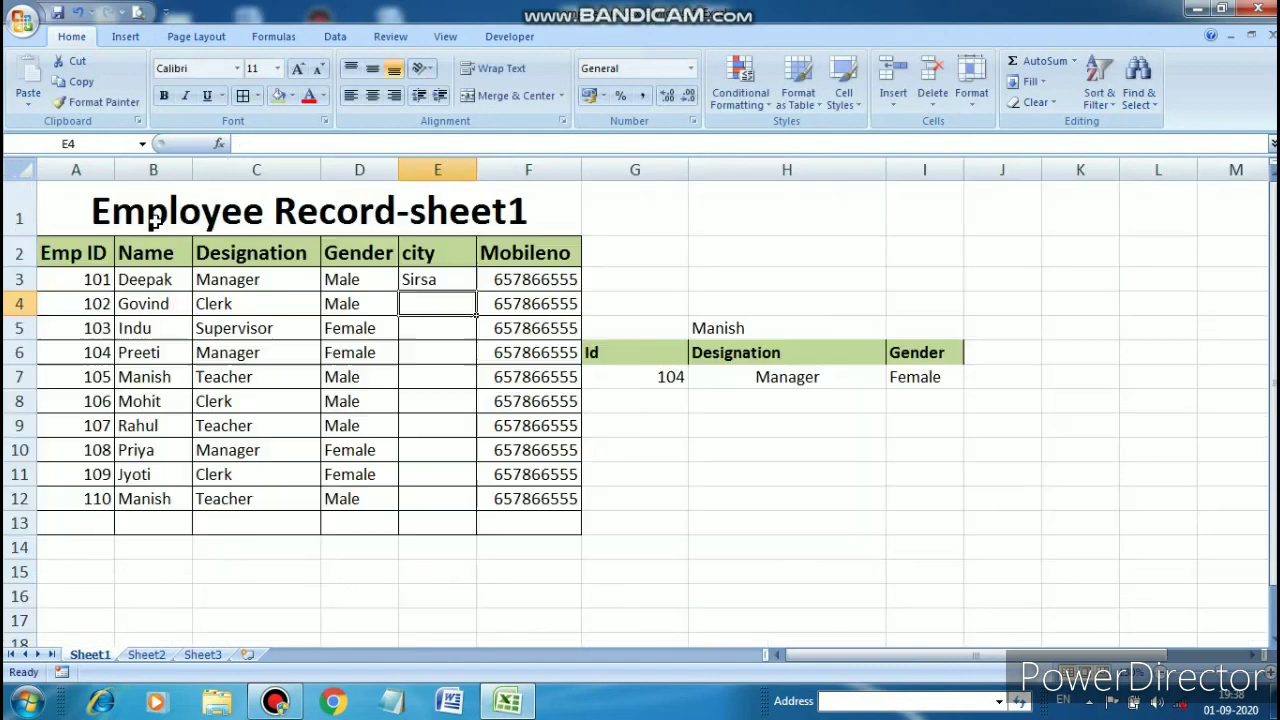
# Step: Check E3's city against Sheet2's entry for ID 101, and fill the formula down the city column to E12
pyautogui.click(420, 283)
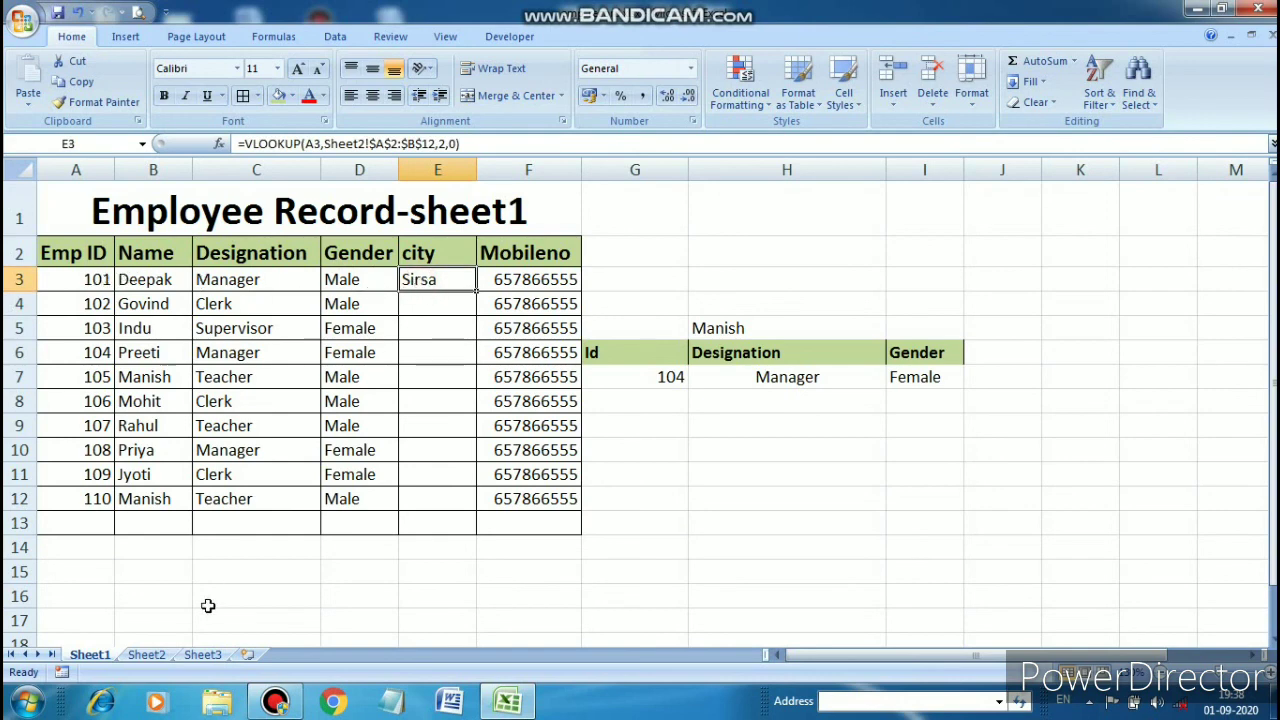
pyautogui.click(150, 655)
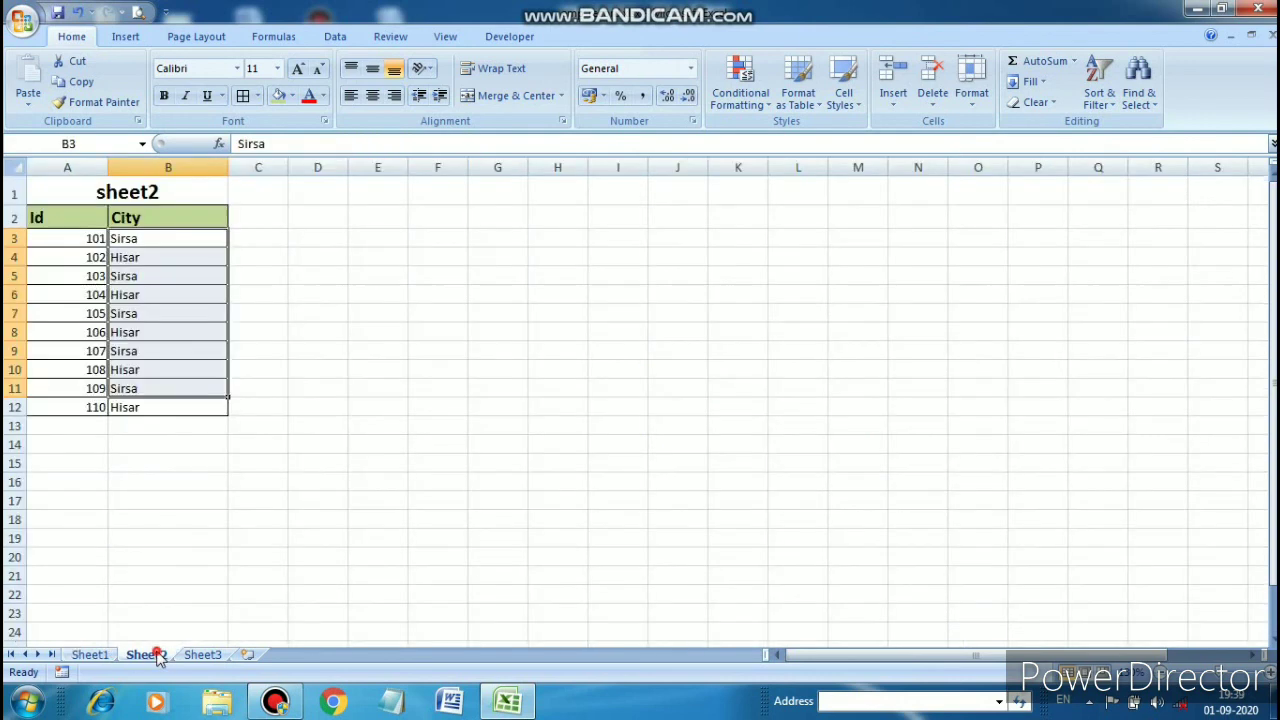
pyautogui.click(120, 240)
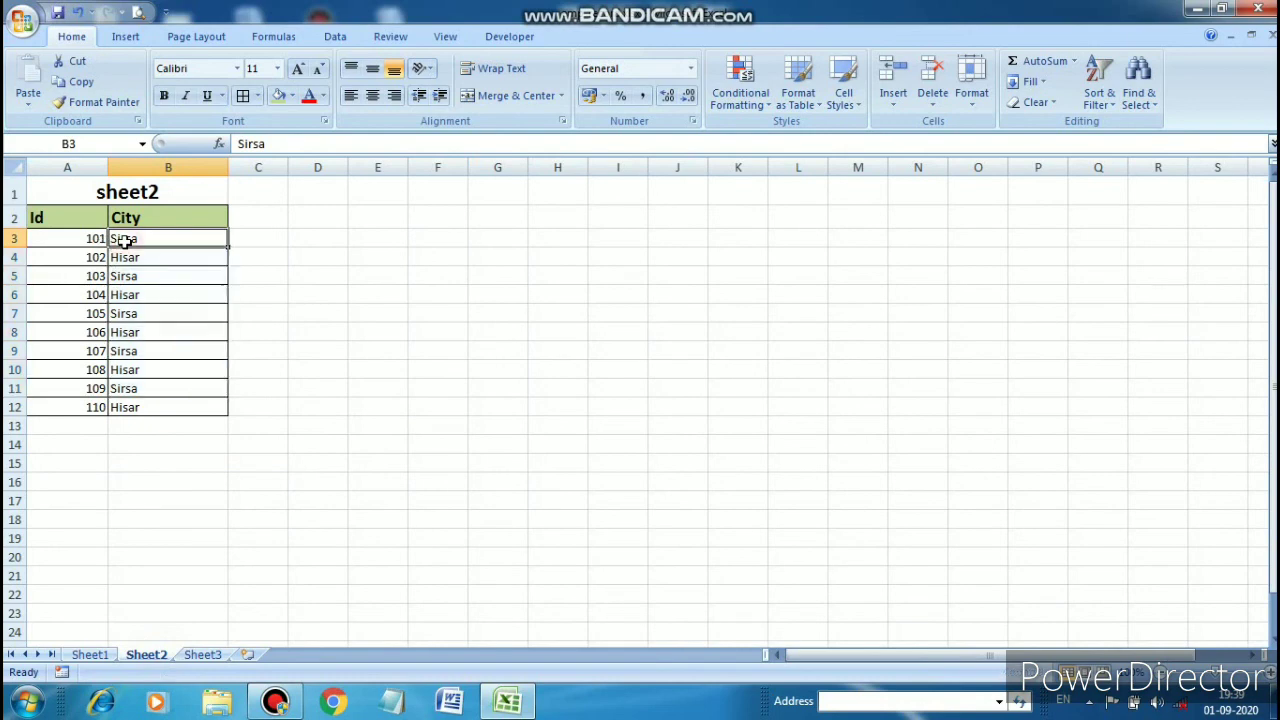
pyautogui.click(100, 655)
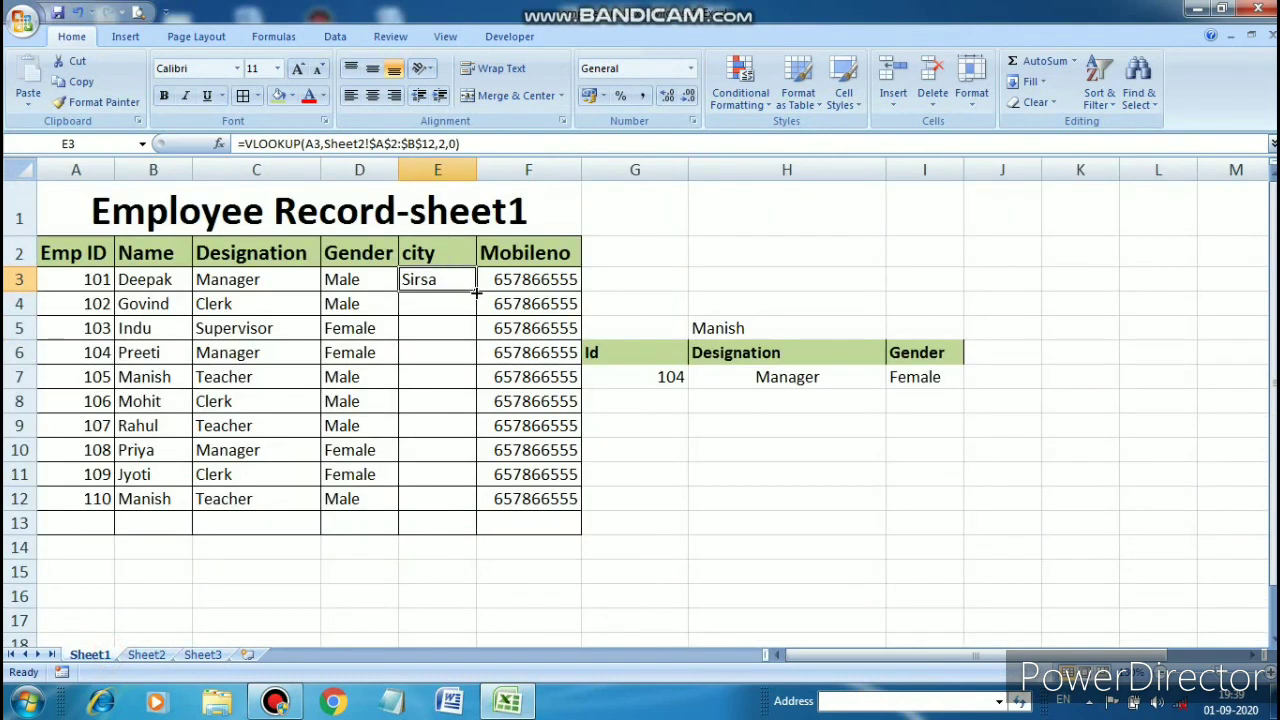
pyautogui.moveTo(477, 291); pyautogui.dragTo(464, 500)
pyautogui.click(783, 515)
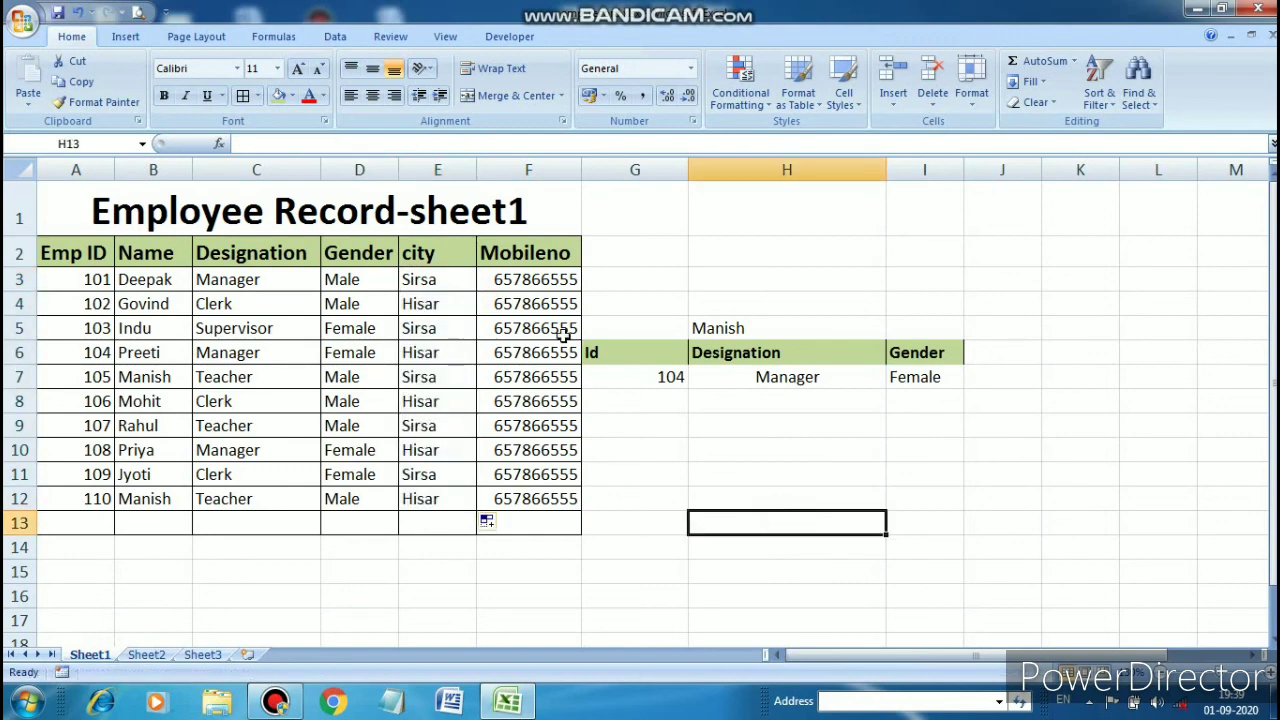